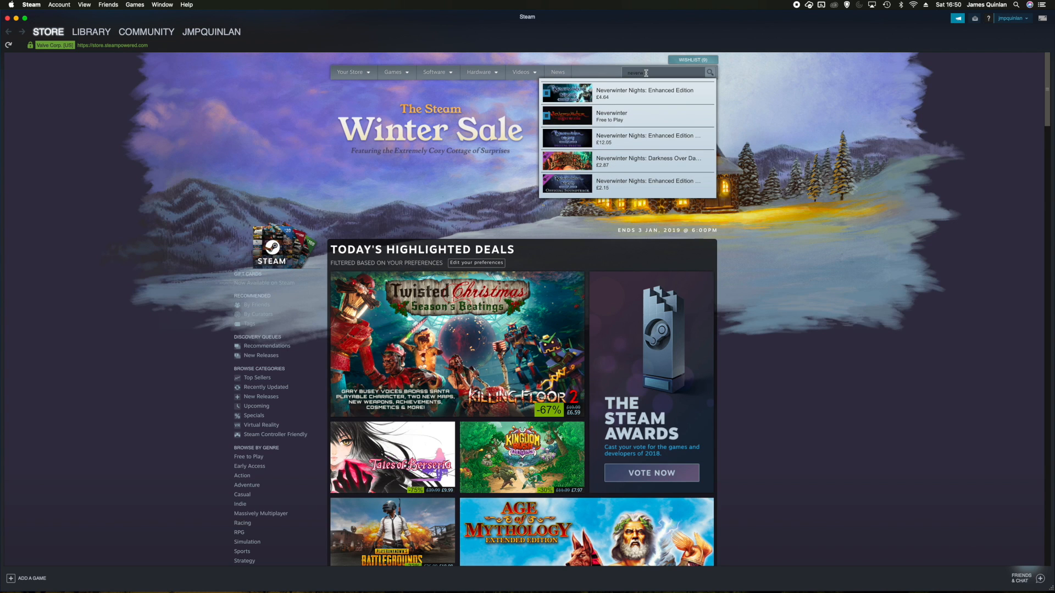
# Step: View the Neverwinter Nights: Enhanced Edition Digital Deluxe bundle in the store and open Neverwinter Nights: Enhanced Edition in the Mac game library
pyautogui.click(630, 138)
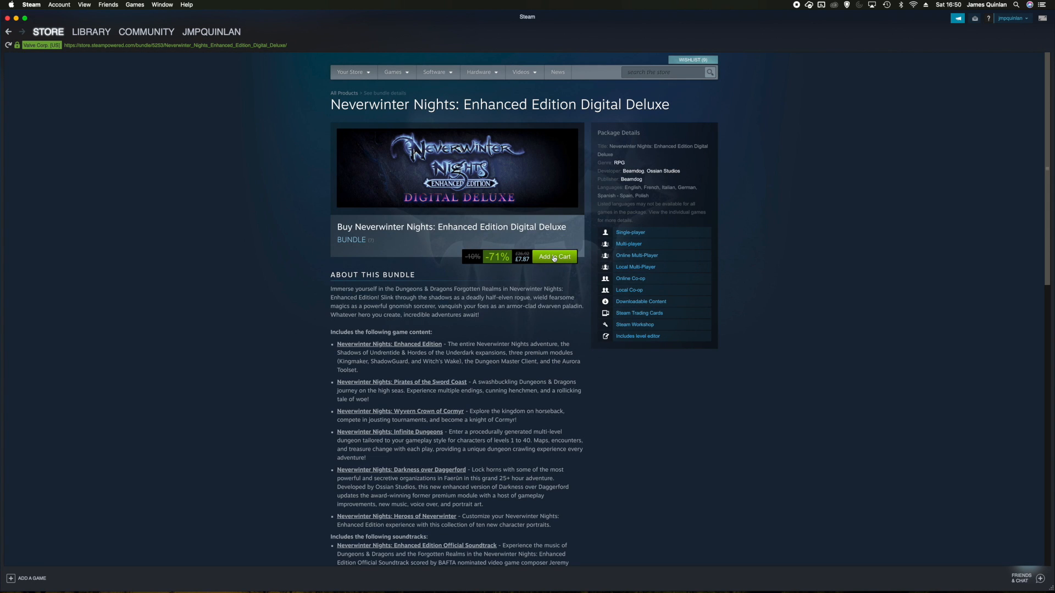
pyautogui.moveTo(96, 33)
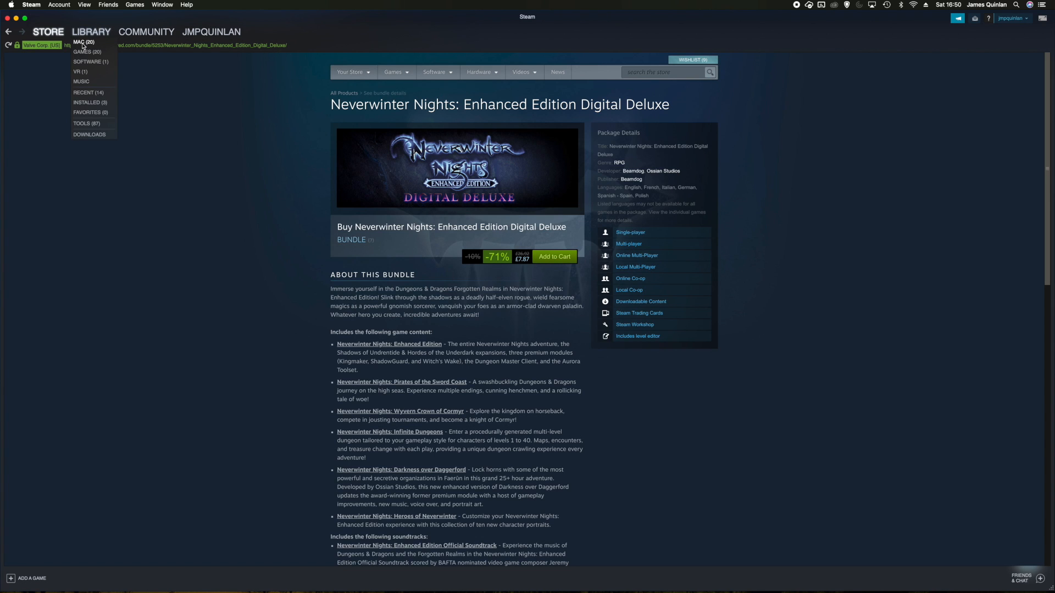
pyautogui.click(82, 43)
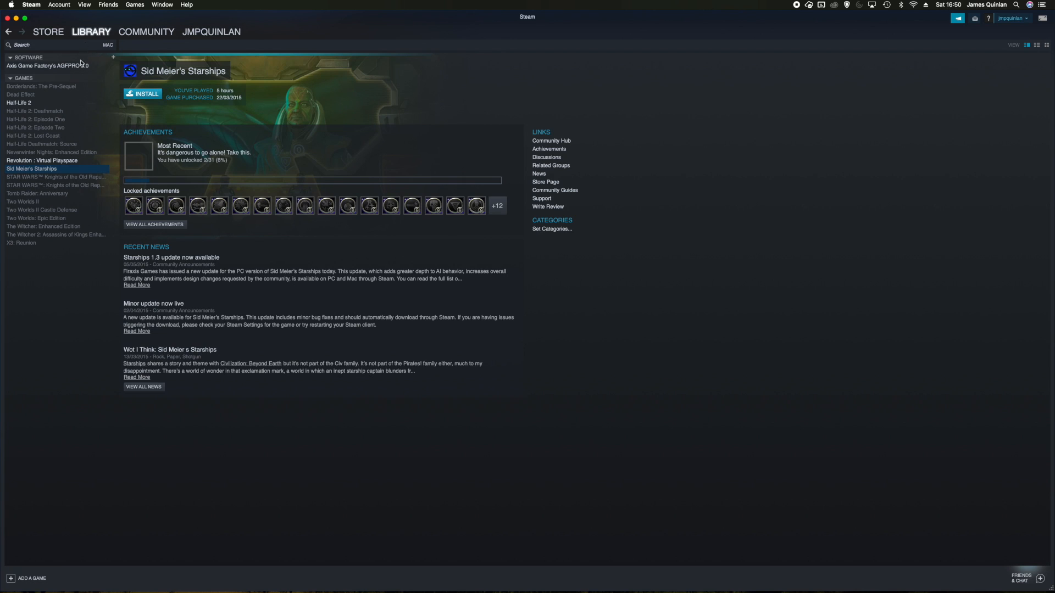
pyautogui.click(48, 153)
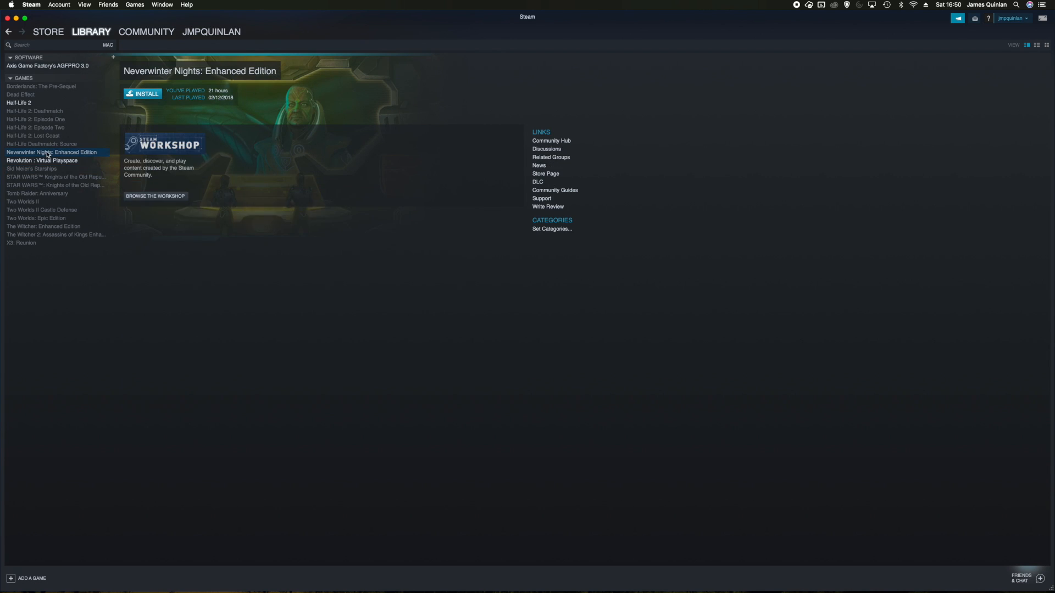
# Step: Install Neverwinter Nights: Enhanced Edition in the default location, accepting the licence agreement, and open the download manager
pyautogui.click(148, 94)
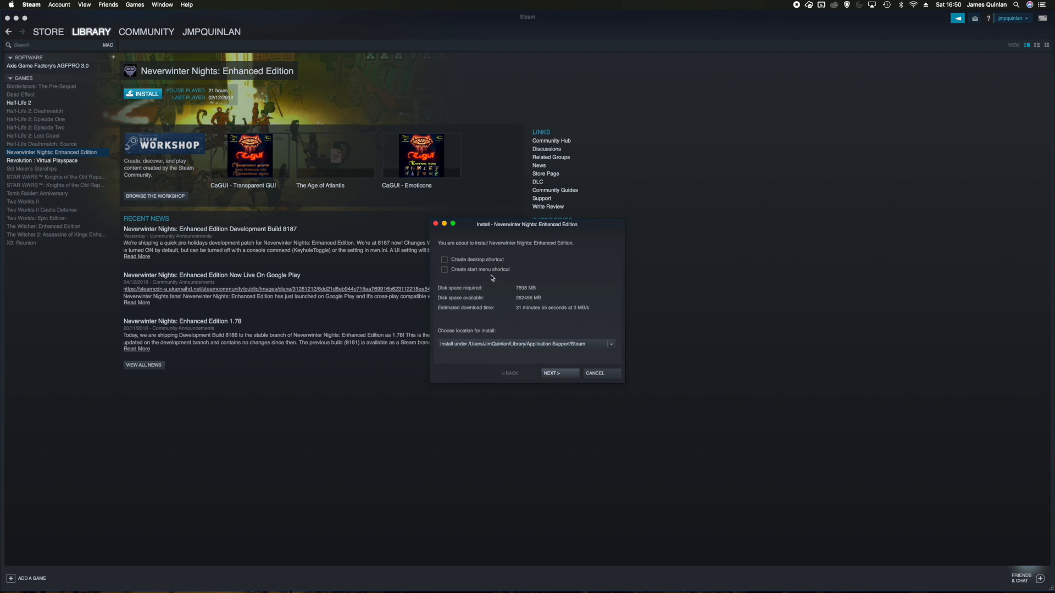
pyautogui.click(565, 377)
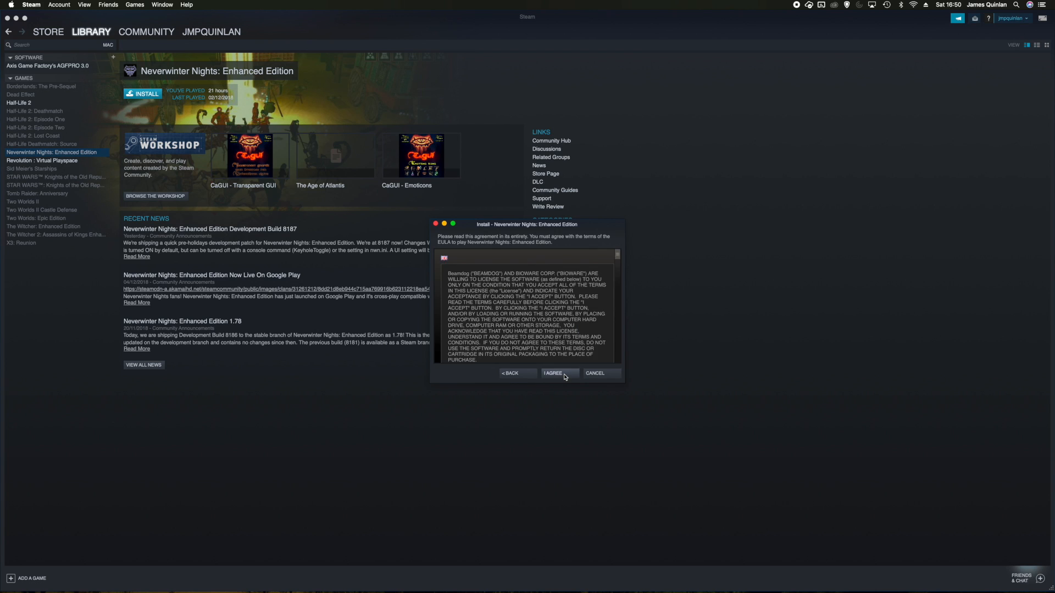
pyautogui.click(565, 376)
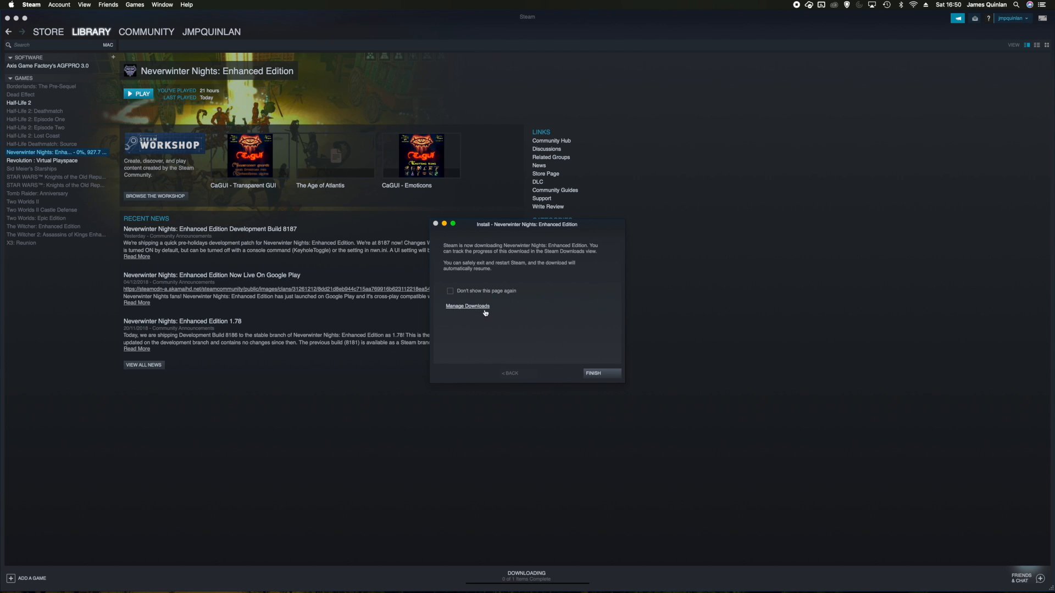
pyautogui.click(485, 309)
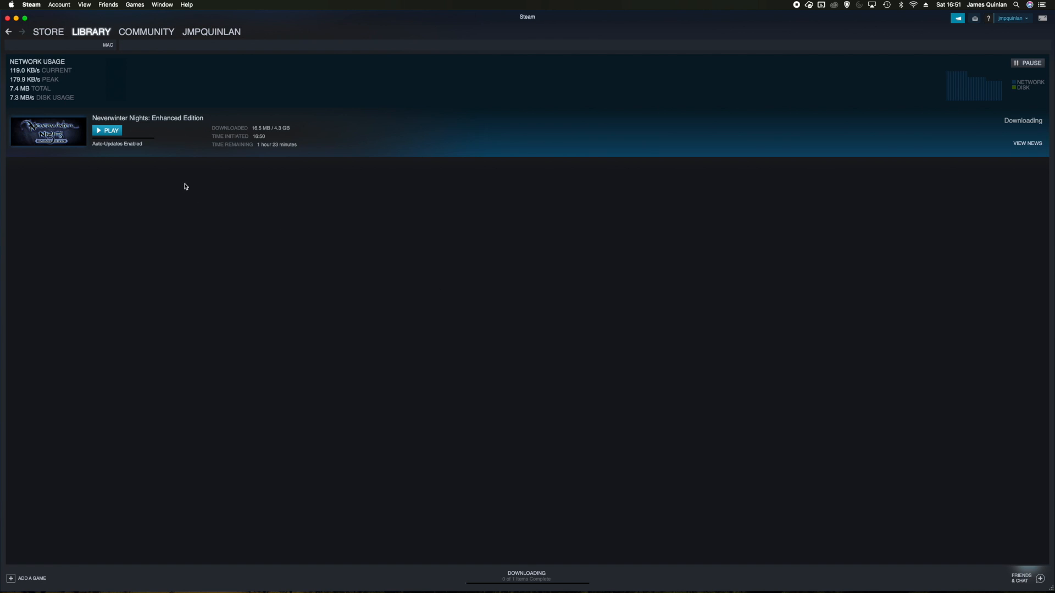
# Step: Launch the downloaded Neverwinter Nights: Enhanced Edition and skip the BioWare logo movie
pyautogui.moveTo(173, 588)
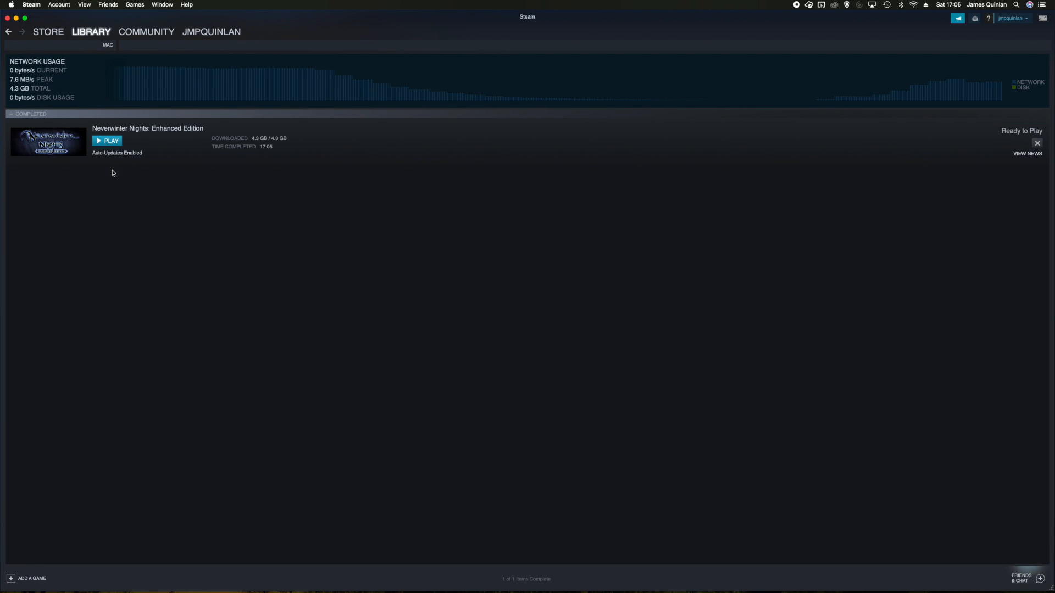
pyautogui.click(112, 144)
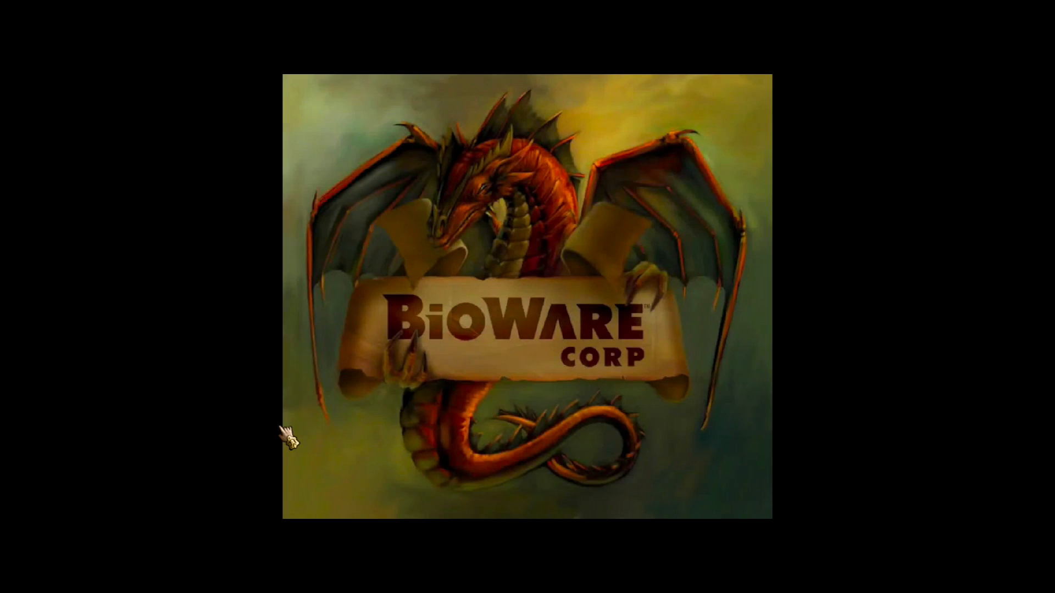
pyautogui.click(297, 430)
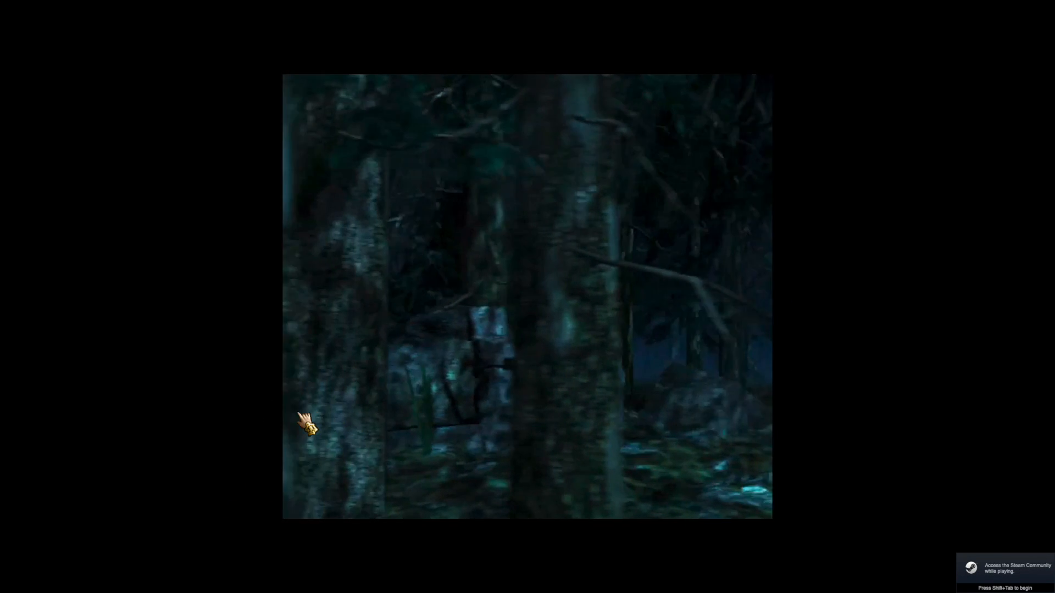
# Step: Mute the system sound and skip the remaining intro and title screen to reach the main menu
pyautogui.press('XF86AudioMute')
pyautogui.press('XF86AudioMute')
pyautogui.press('XF86AudioMute')
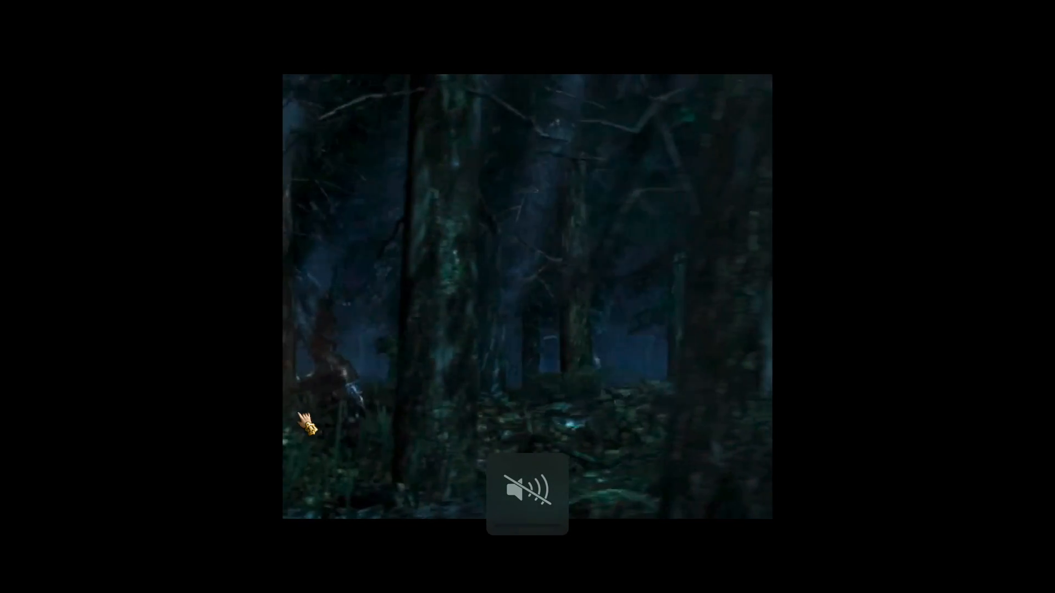
pyautogui.press('XF86AudioMute')
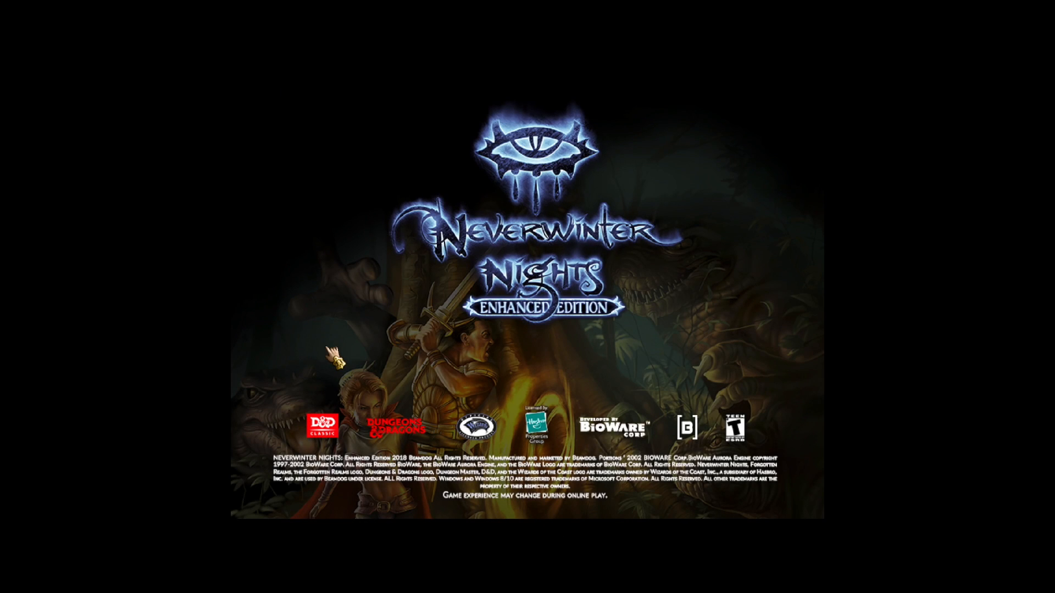
pyautogui.click(328, 332)
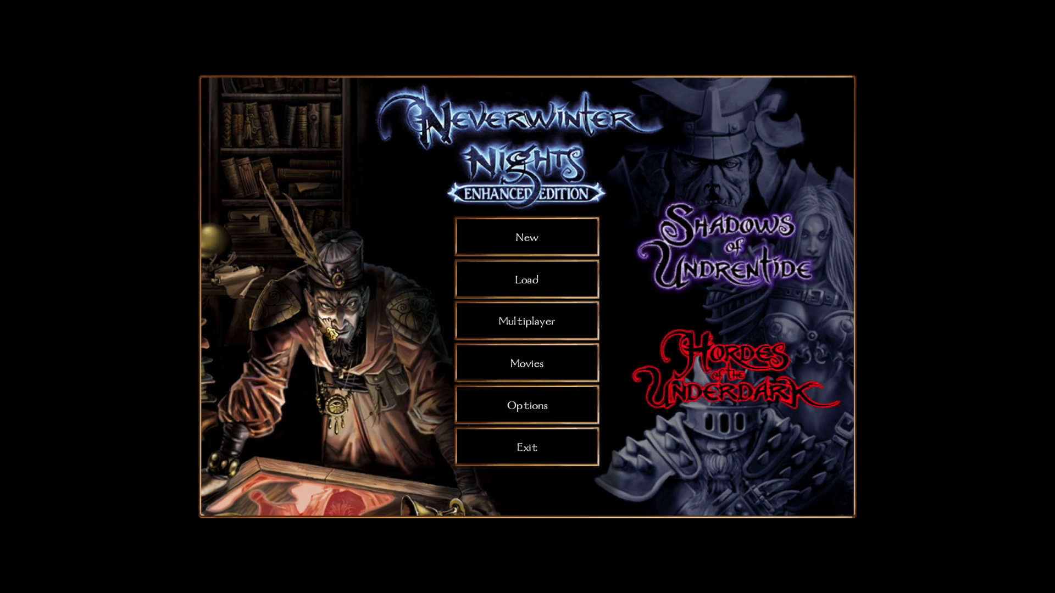
# Step: Check the saved games list, leave it, and start a new game with the Prelude module of the Neverwinter Nights Campaign
pyautogui.click(497, 285)
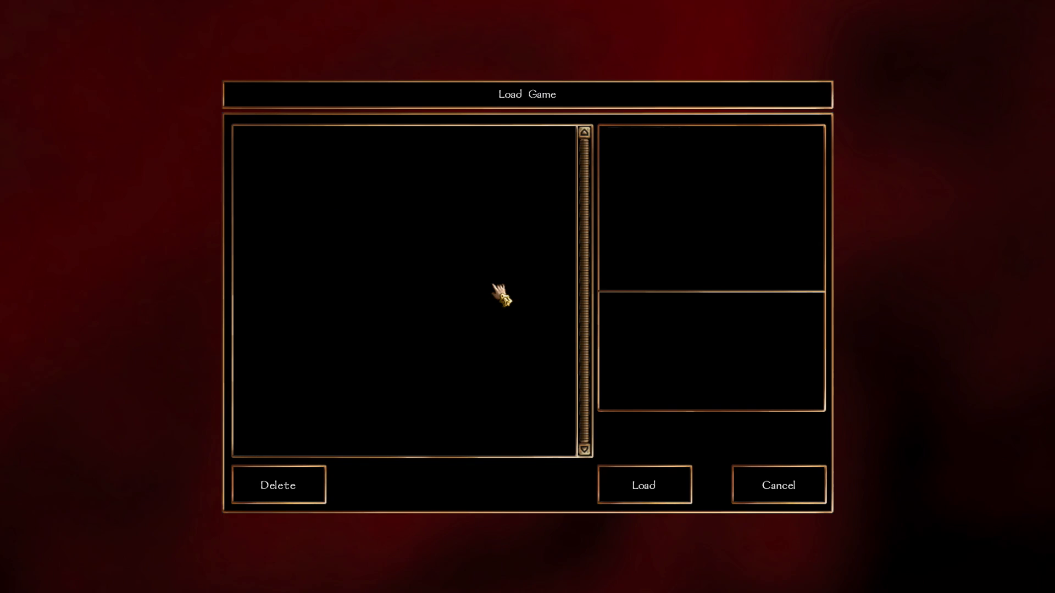
pyautogui.click(820, 481)
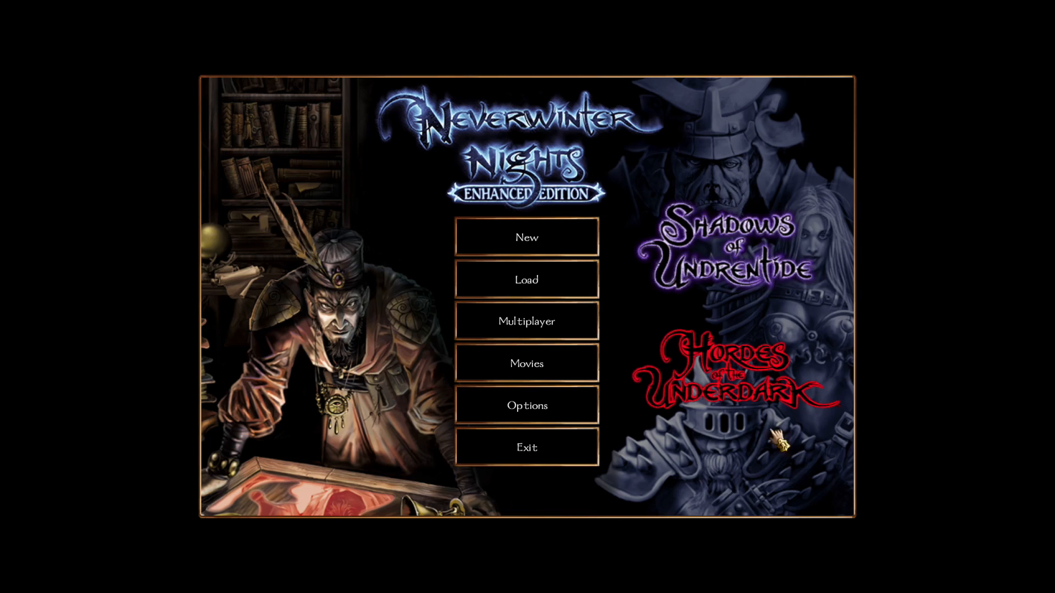
pyautogui.click(548, 241)
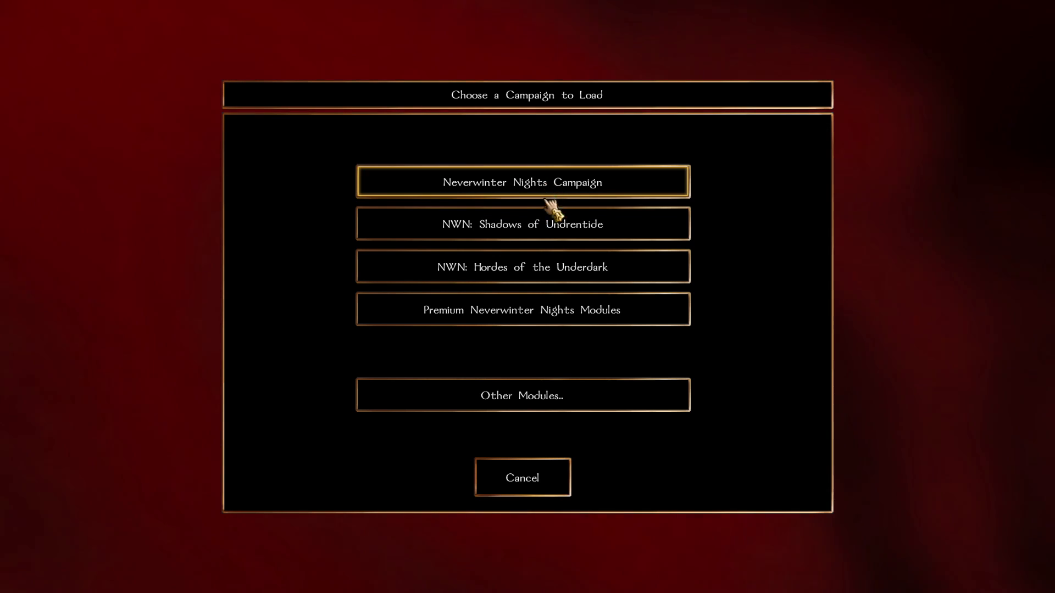
pyautogui.click(561, 186)
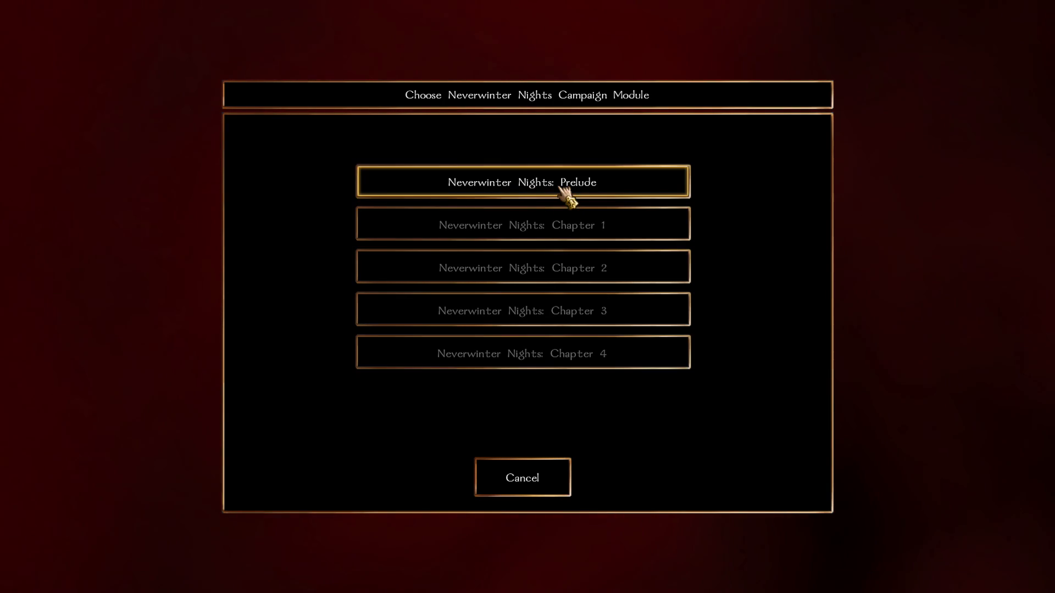
pyautogui.click(565, 190)
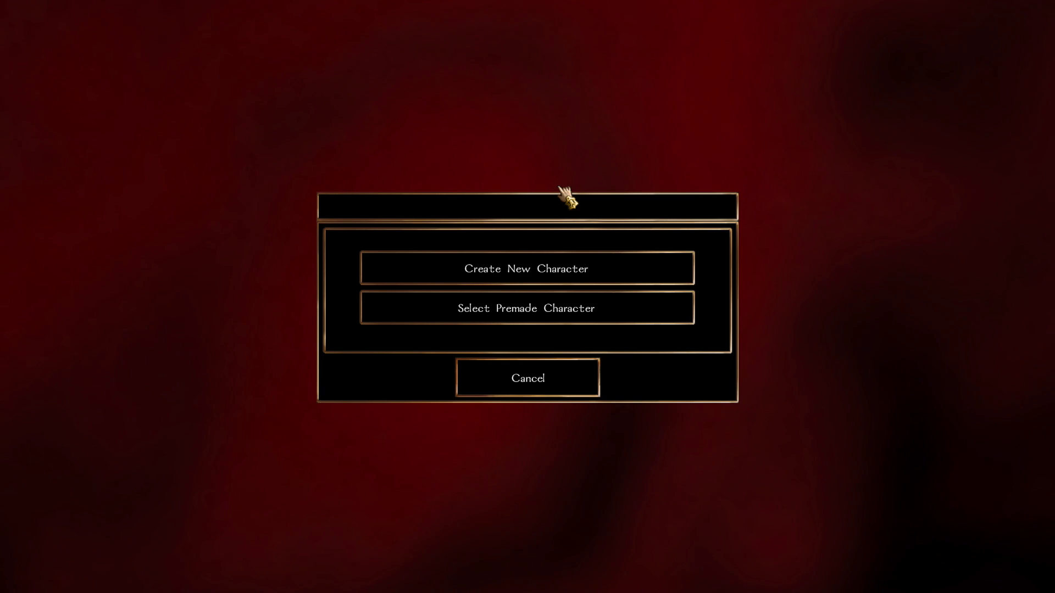
# Step: Browse the premade characters, start playing as the fighter Junta Khan, and skip the campaign's opening movie
pyautogui.click(536, 311)
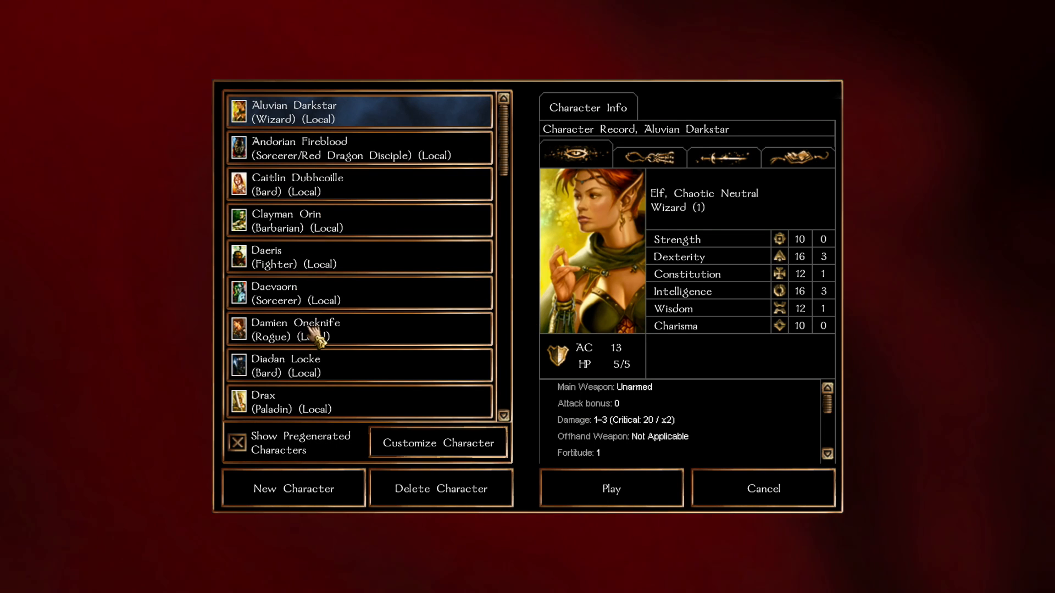
pyautogui.click(311, 329)
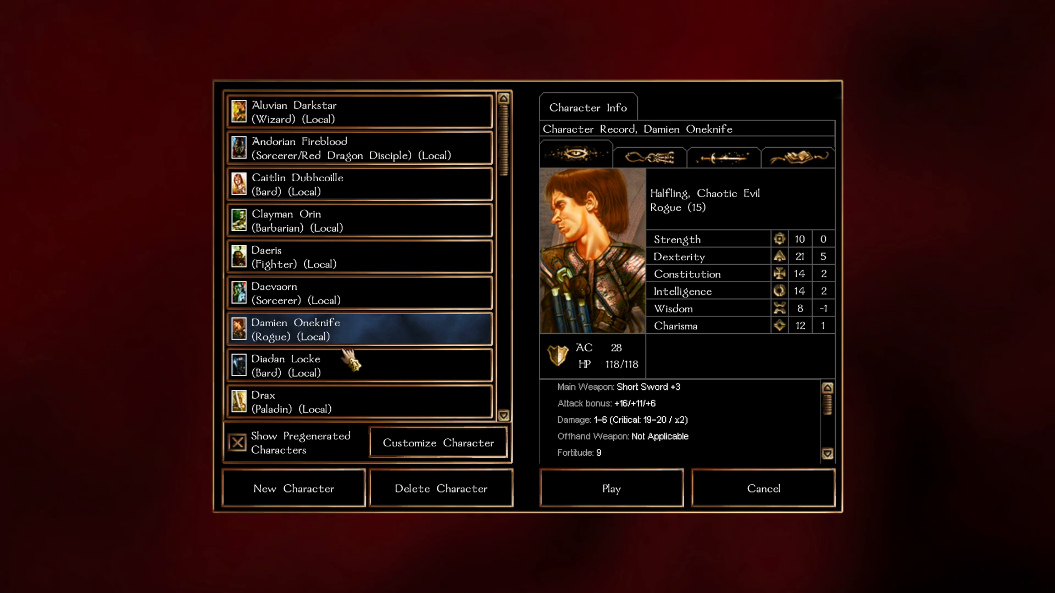
pyautogui.scroll(-10, 360, 374)
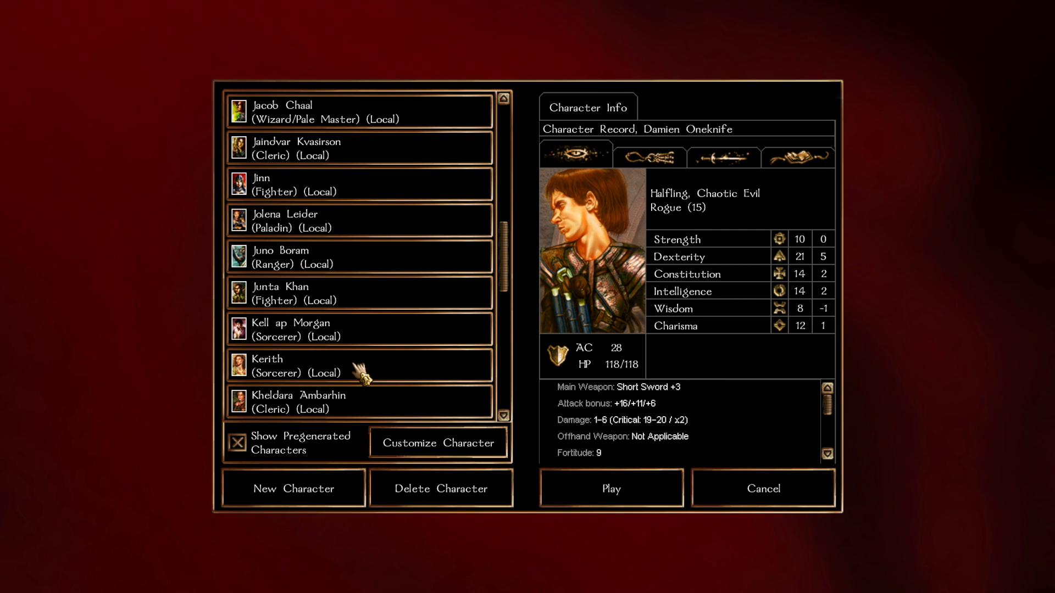
pyautogui.click(311, 237)
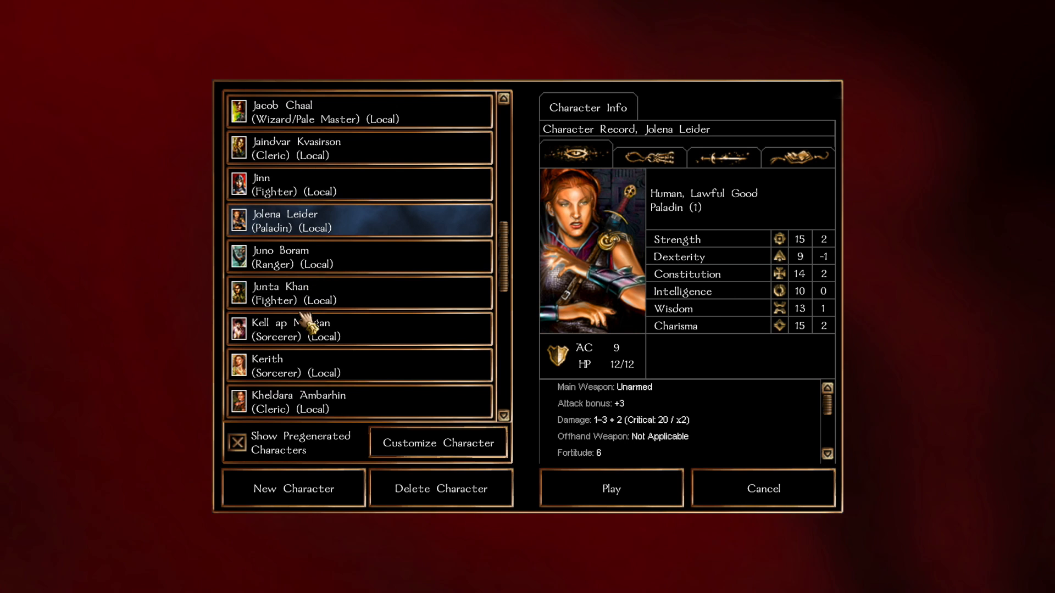
pyautogui.scroll(-3, 311, 326)
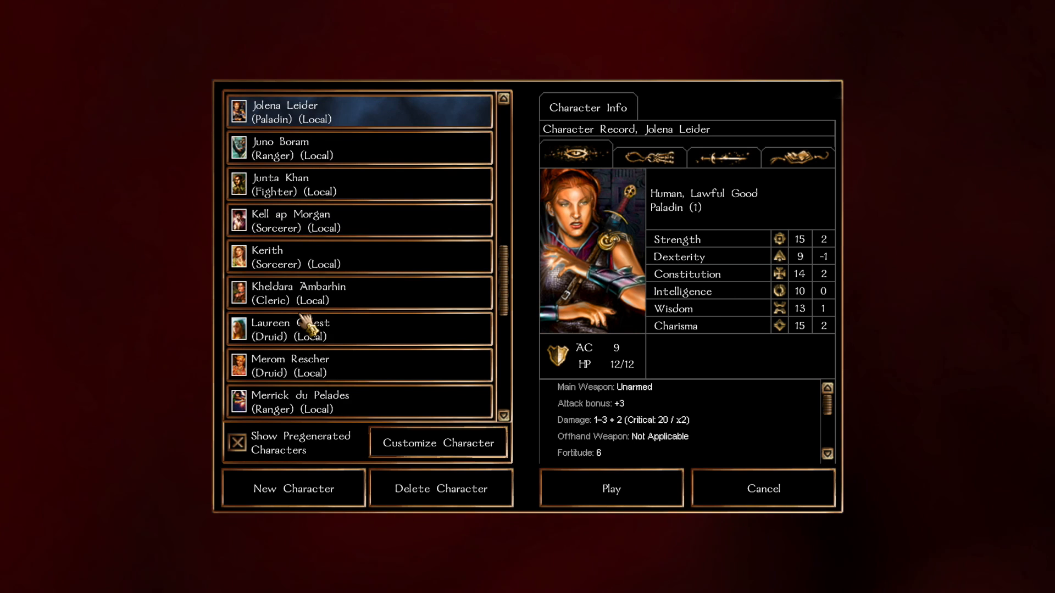
pyautogui.click(296, 196)
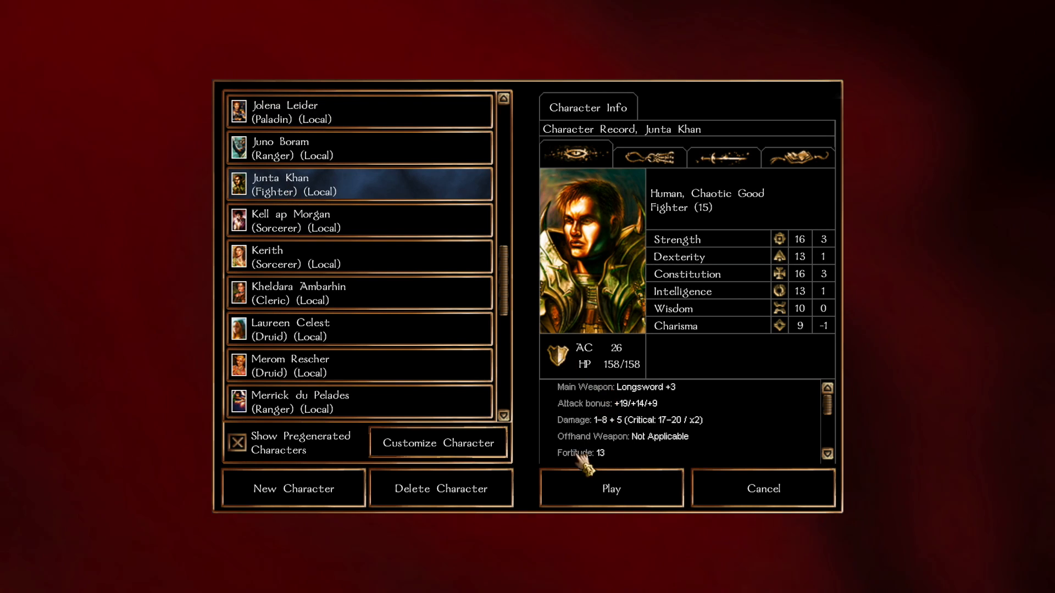
pyautogui.click(587, 491)
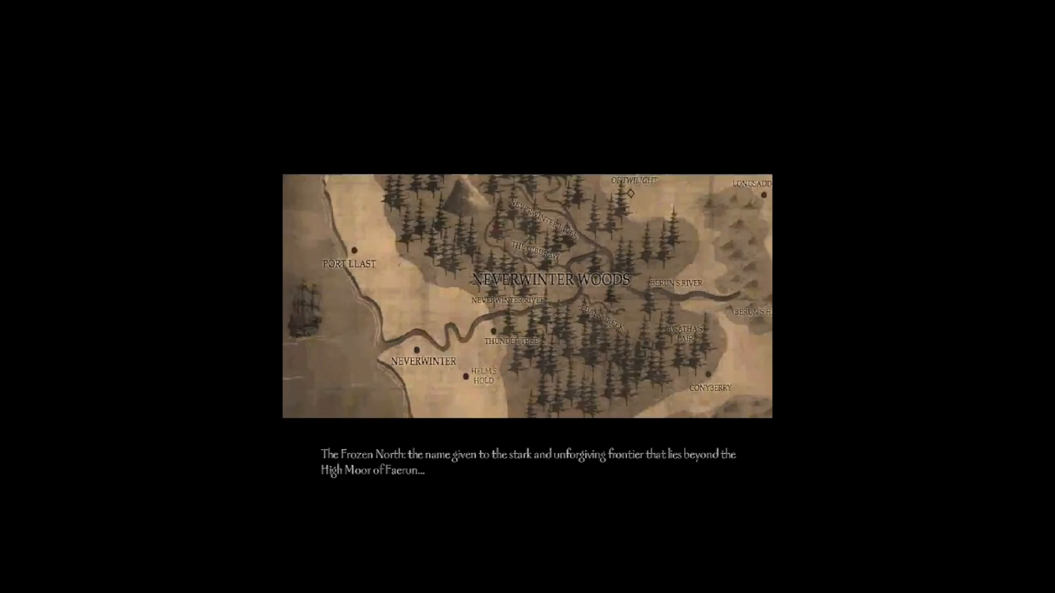
pyautogui.click(555, 346)
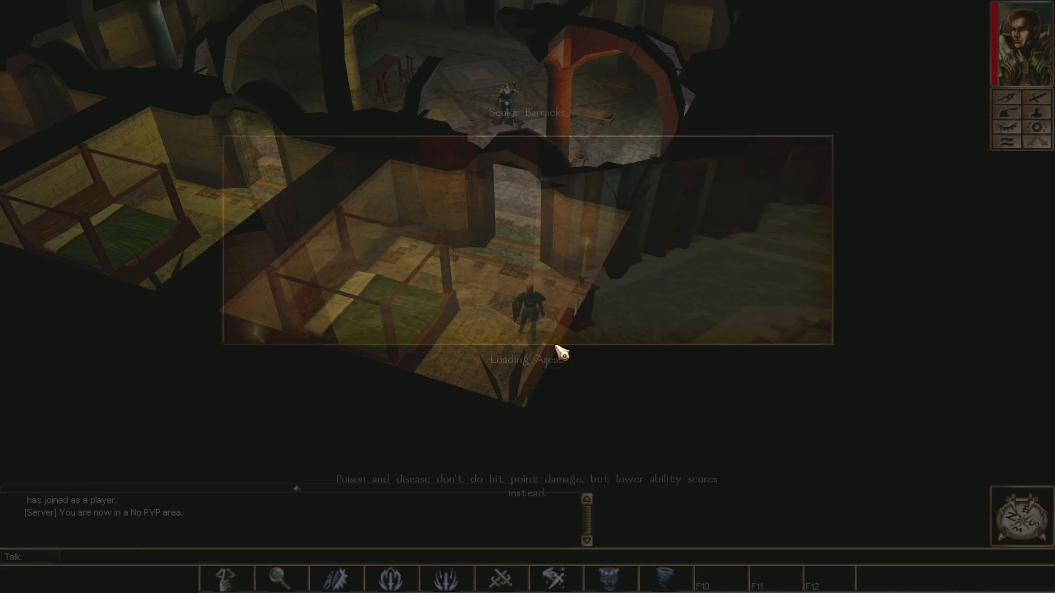
# Step: Walk the character out of the bedroom to Pavel and confirm to him being Junta Khan
pyautogui.press('w')
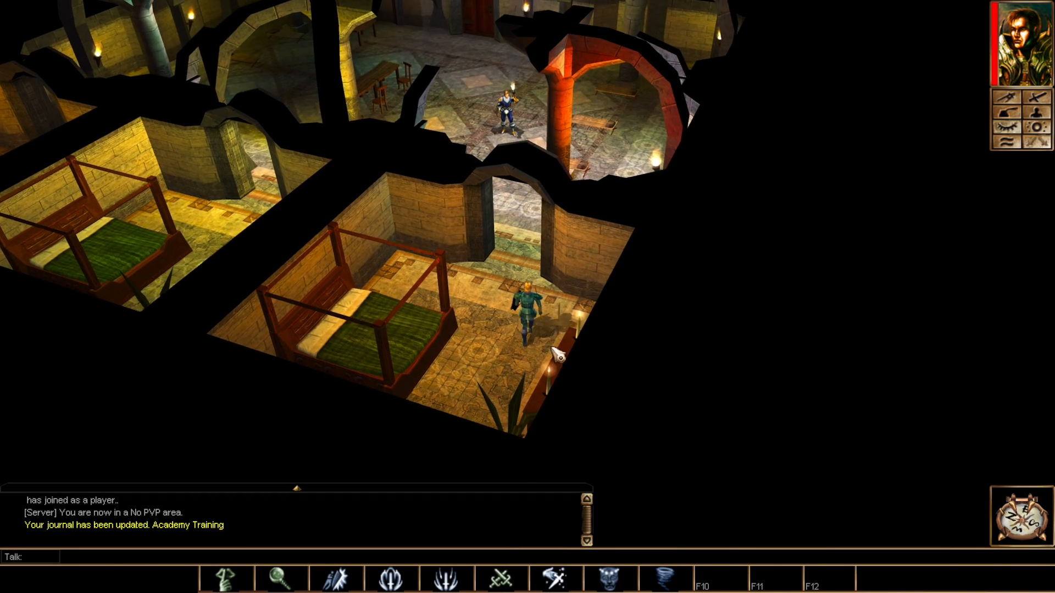
pyautogui.press('w')
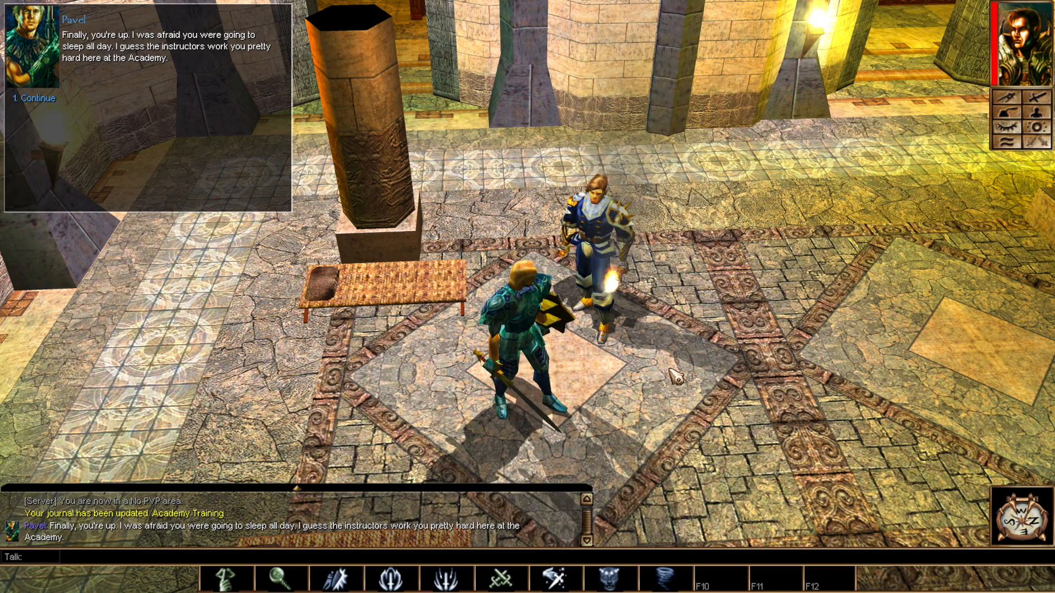
pyautogui.click(36, 97)
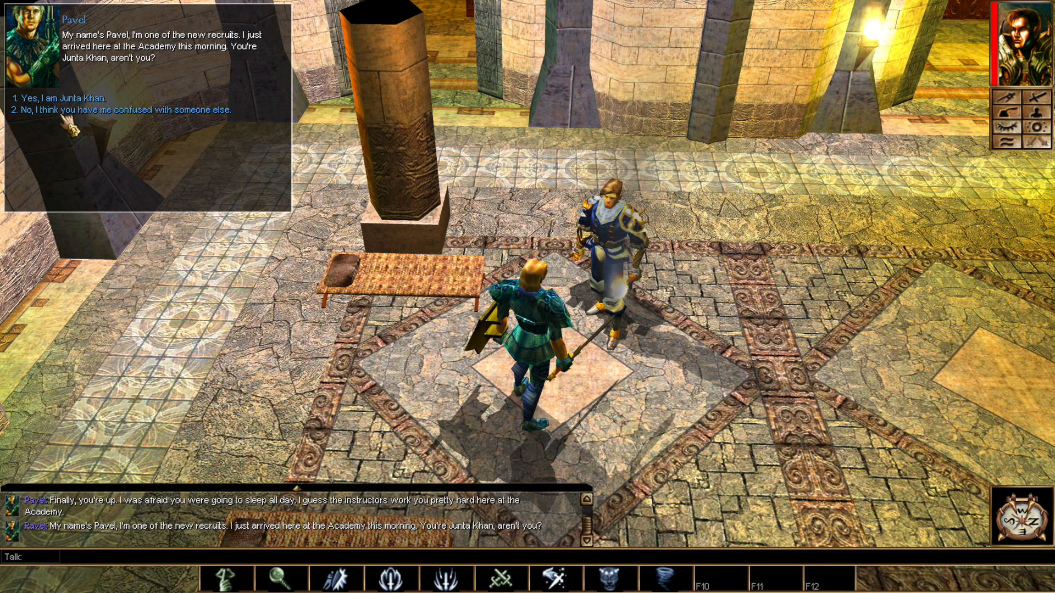
pyautogui.click(66, 100)
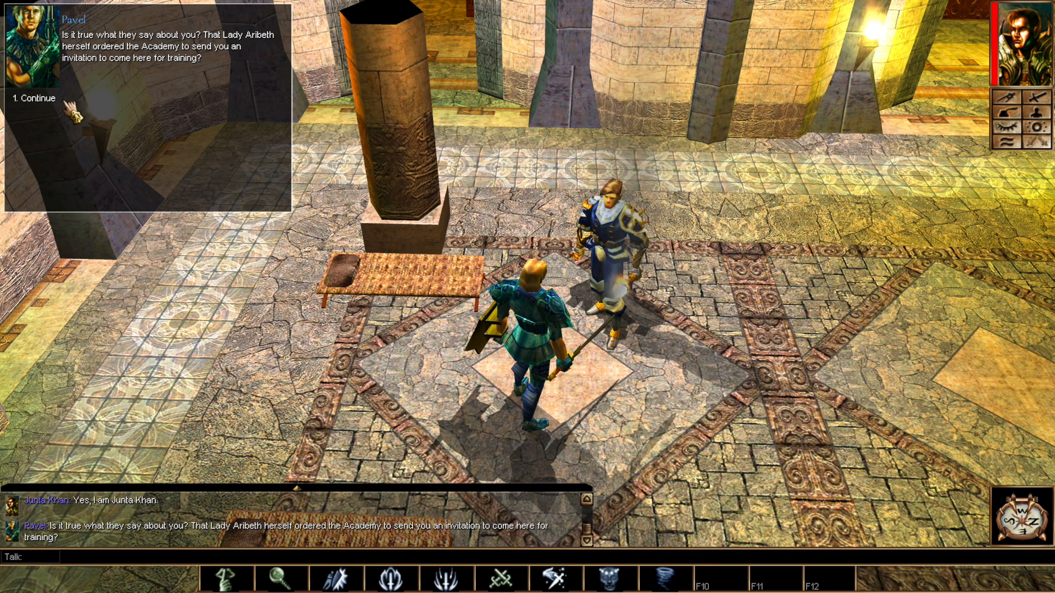
# Step: Tell Pavel that serving Neverwinter is both an honor and a privilege, and continue through the story about his brother and the city
pyautogui.click(40, 98)
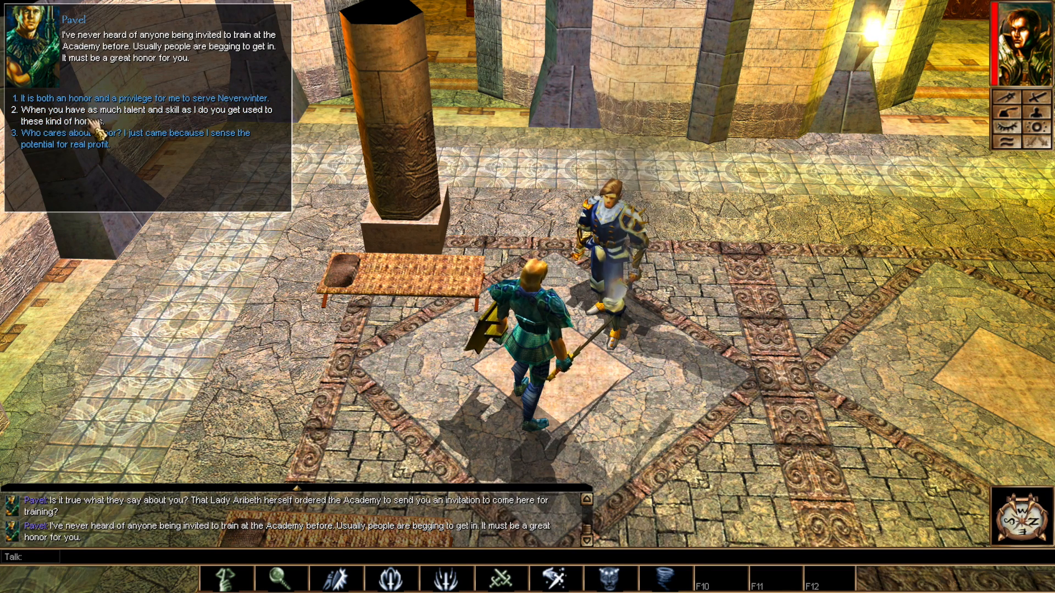
pyautogui.click(101, 99)
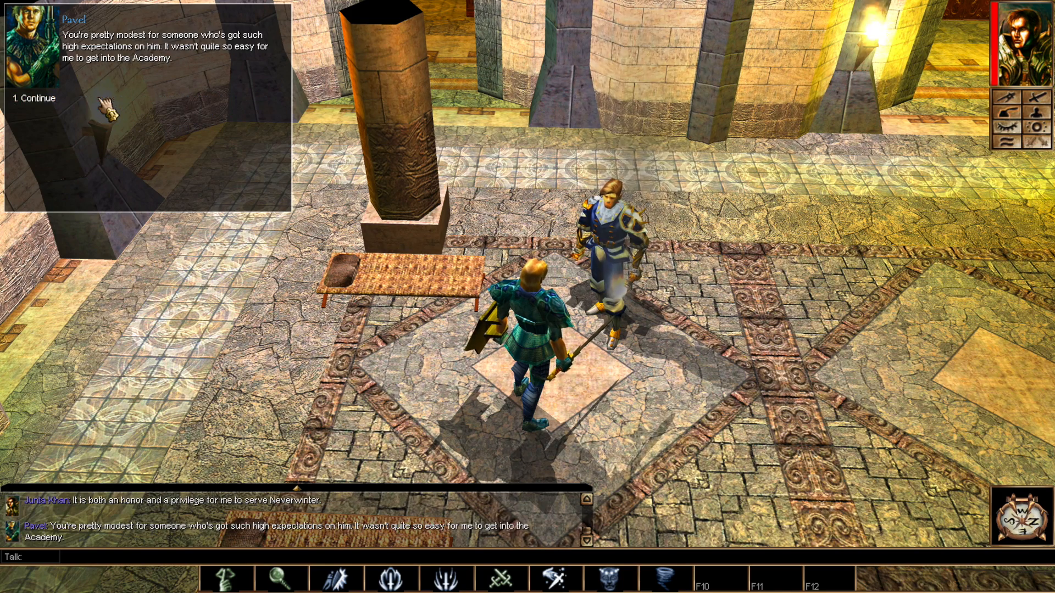
pyautogui.click(36, 99)
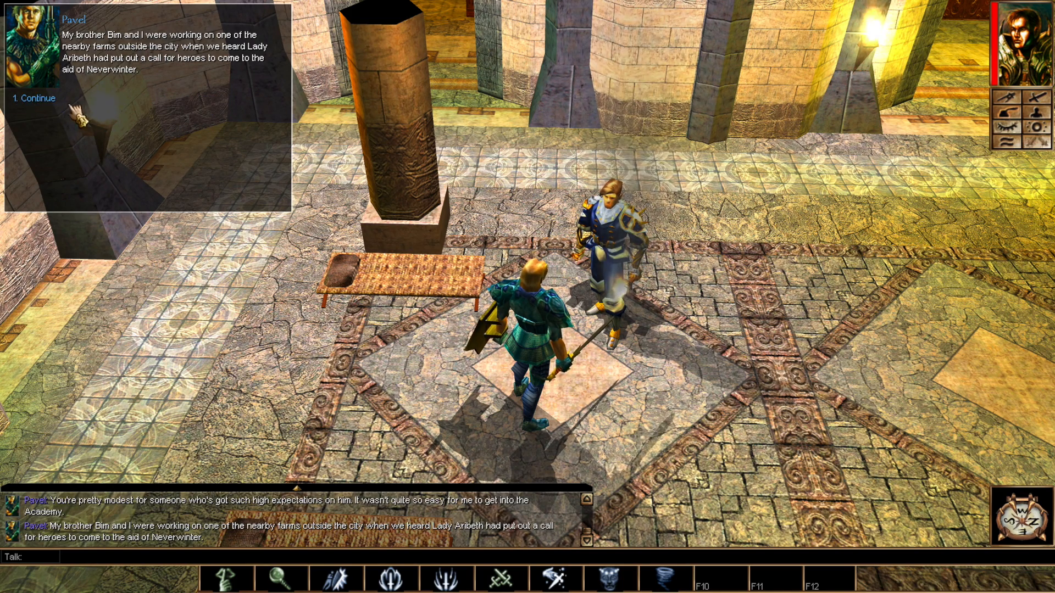
pyautogui.click(37, 99)
pyautogui.click(37, 99)
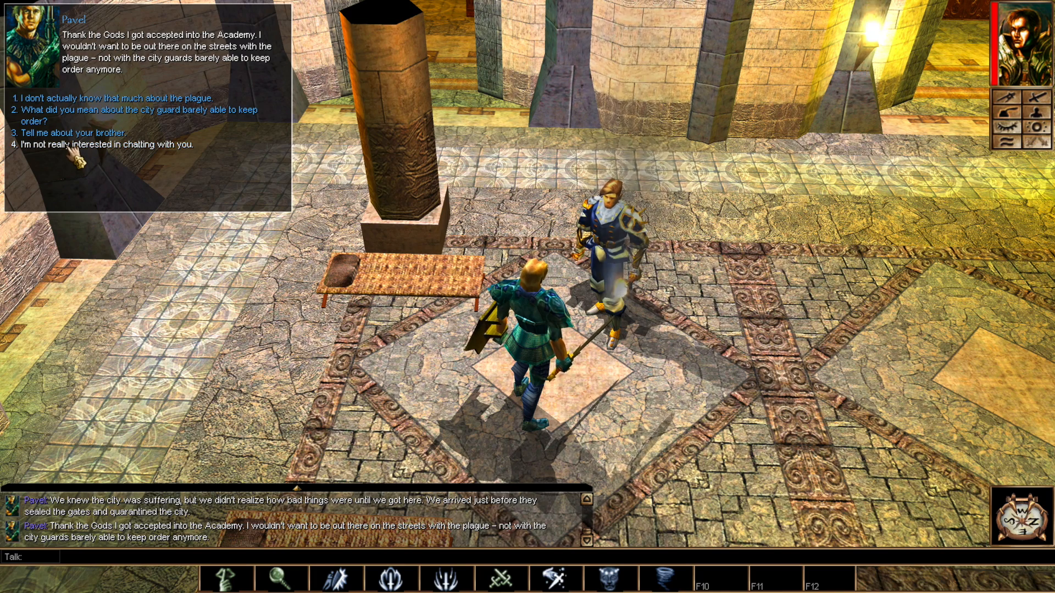
# Step: Tell Pavel you know little about the plague, ask whether someone should be looking for a cure, and continue through his answers
pyautogui.click(52, 98)
pyautogui.click(52, 99)
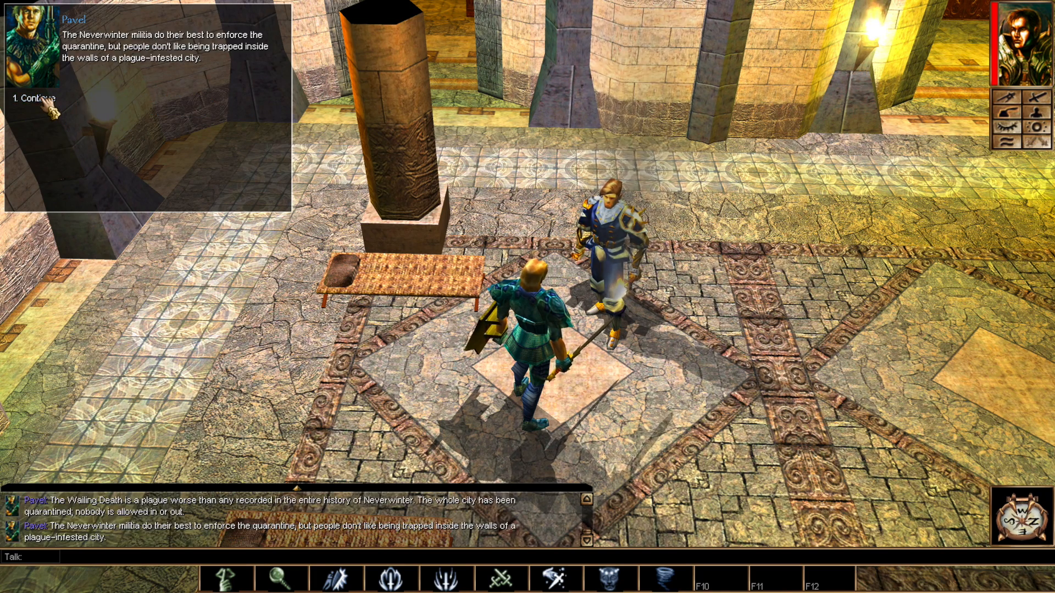
pyautogui.click(49, 98)
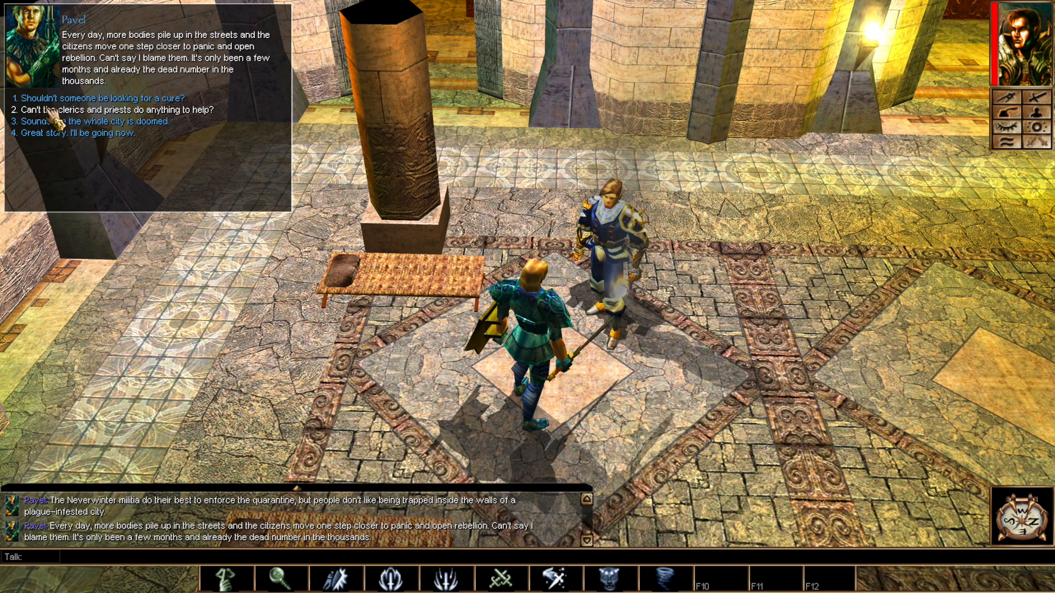
pyautogui.click(52, 99)
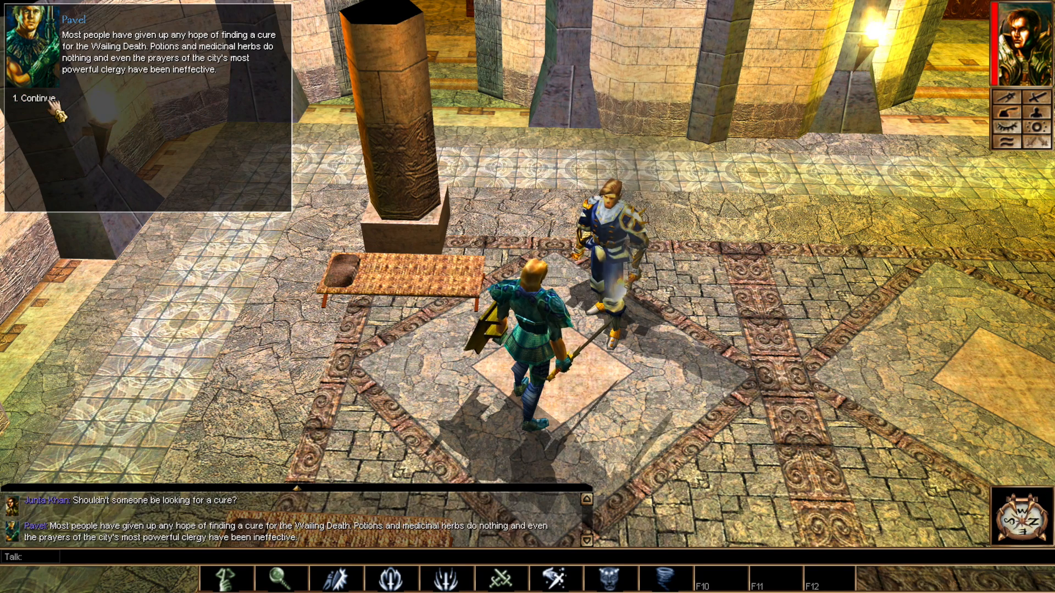
pyautogui.click(53, 100)
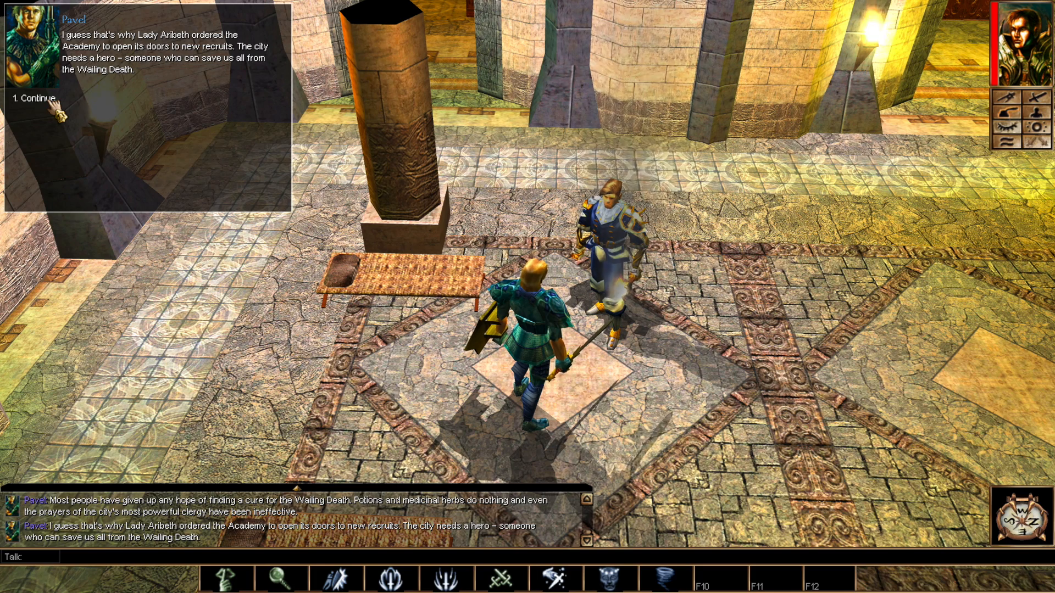
pyautogui.click(55, 101)
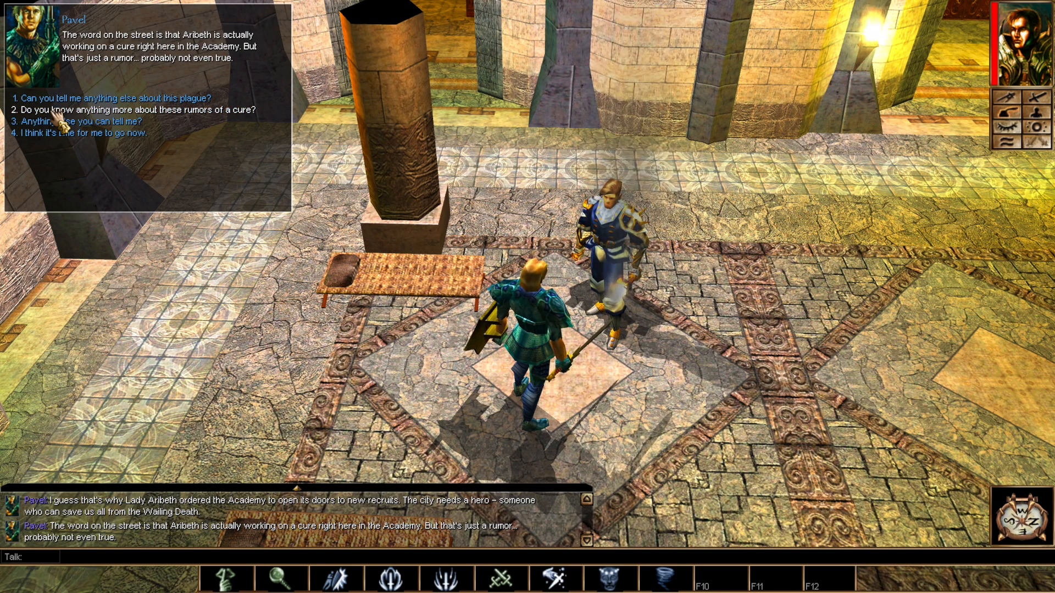
# Step: Ask Pavel about the rumors of a cure and have him tell more about the Wailing Death
pyautogui.click(54, 108)
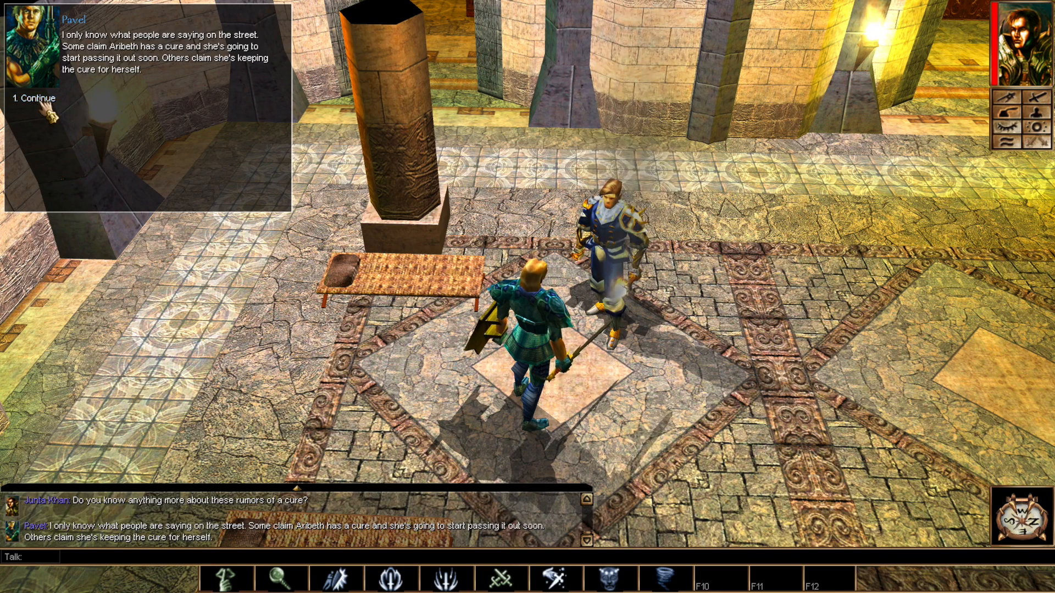
pyautogui.click(42, 100)
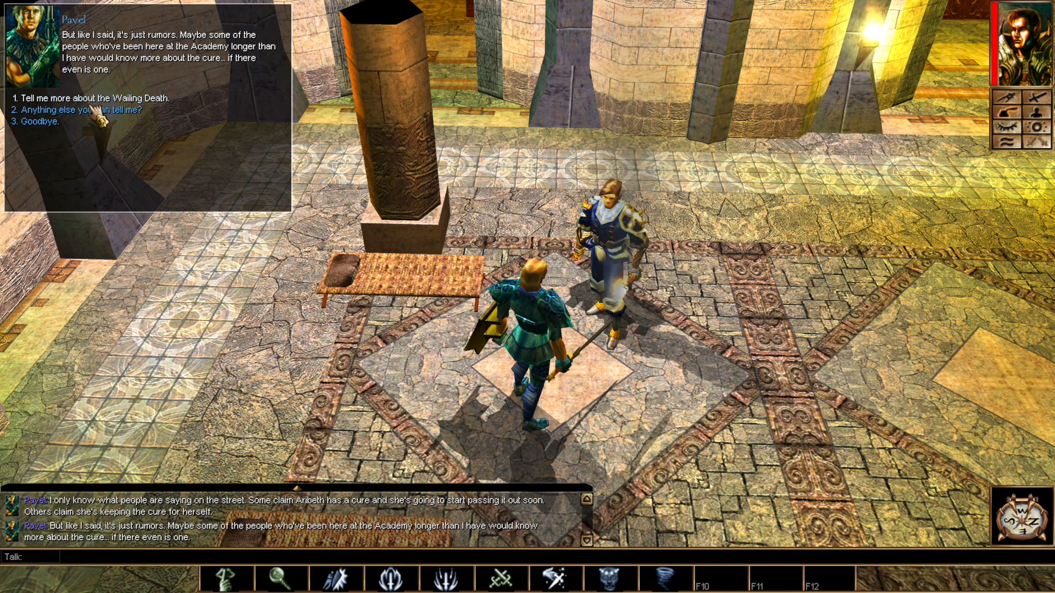
pyautogui.click(92, 100)
pyautogui.click(46, 101)
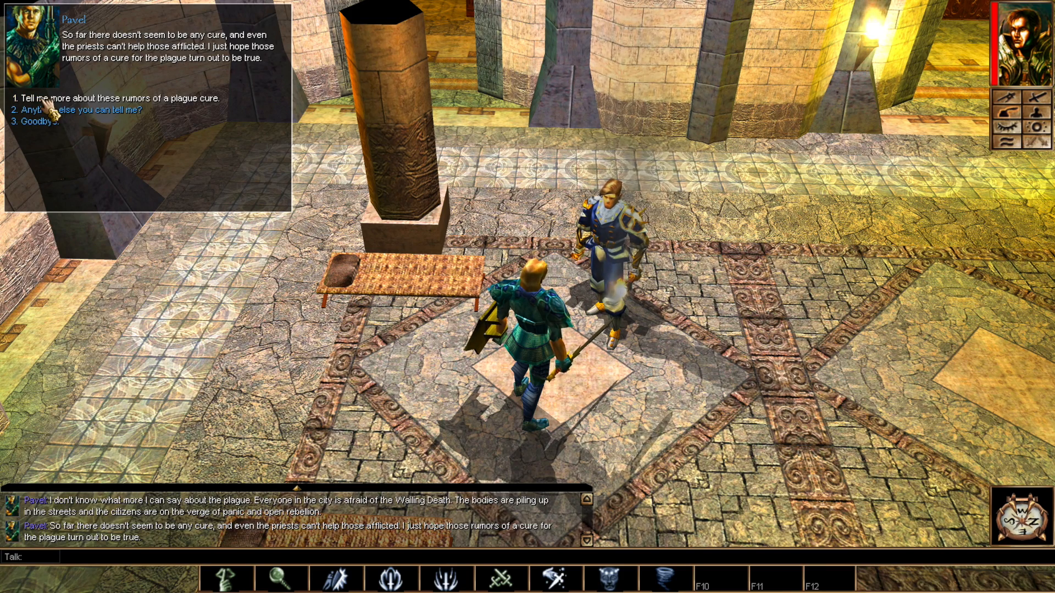
# Step: Ask Pavel whether there is anything else he can tell, say goodbye, and finish the conversation
pyautogui.click(49, 109)
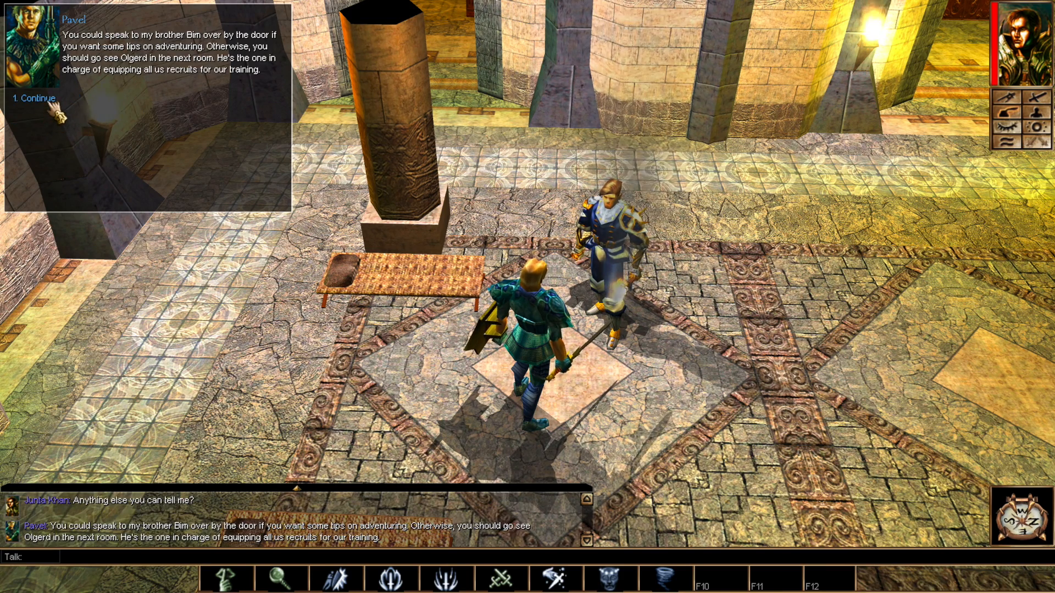
pyautogui.click(44, 100)
pyautogui.click(42, 122)
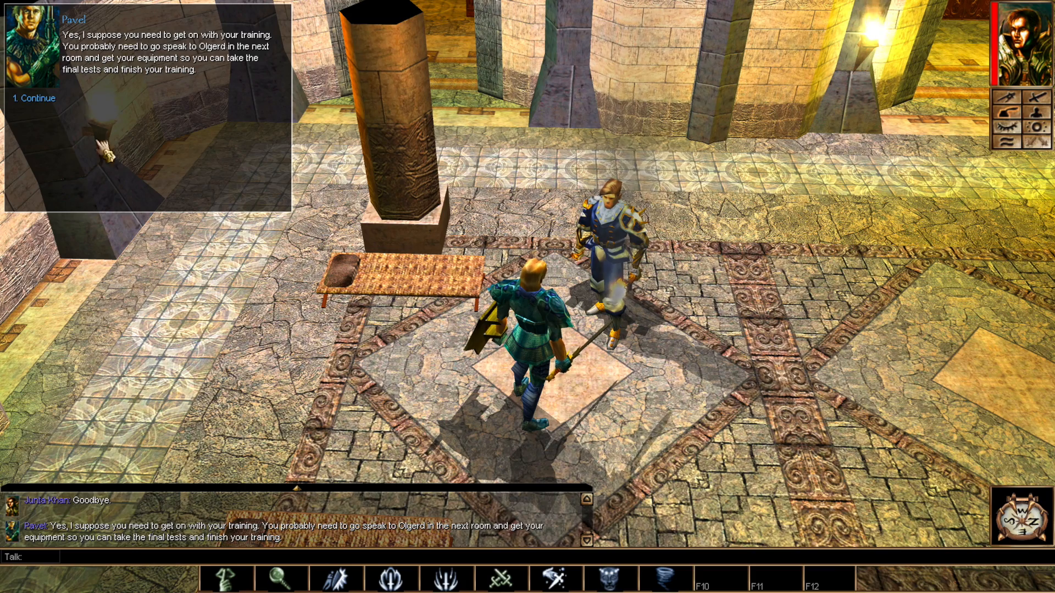
pyautogui.click(54, 108)
pyautogui.click(52, 100)
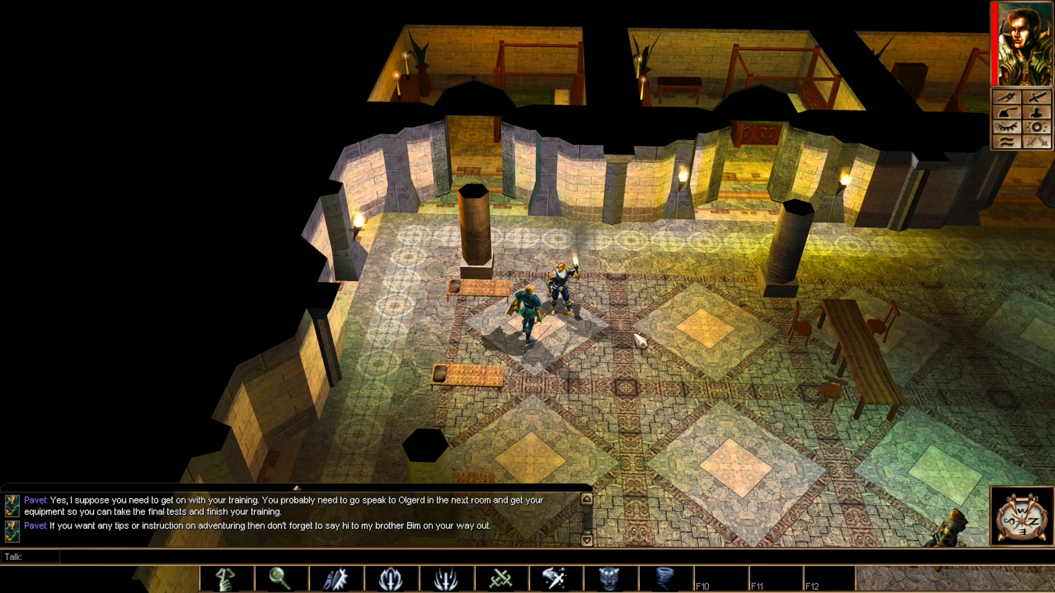
# Step: Save the game in the empty slot under the name Test1 and save the character as well
pyautogui.press('Escape')
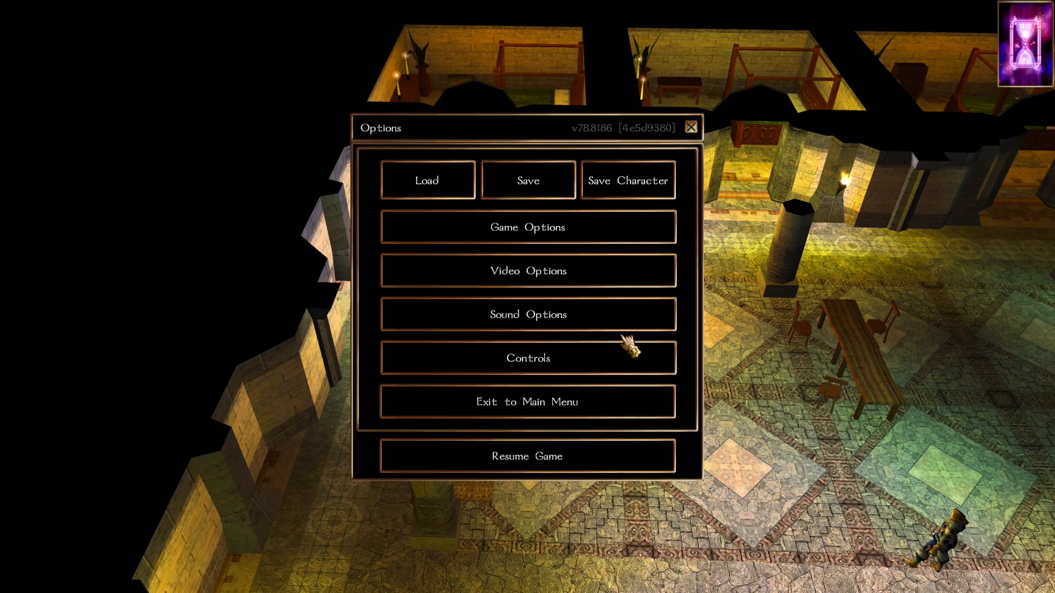
pyautogui.click(531, 188)
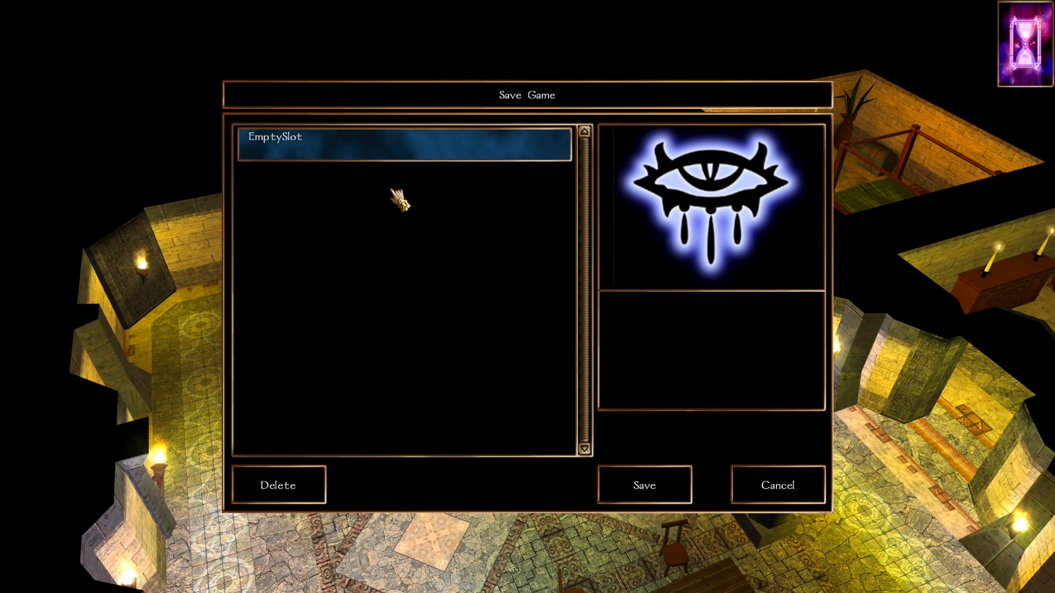
pyautogui.click(655, 485)
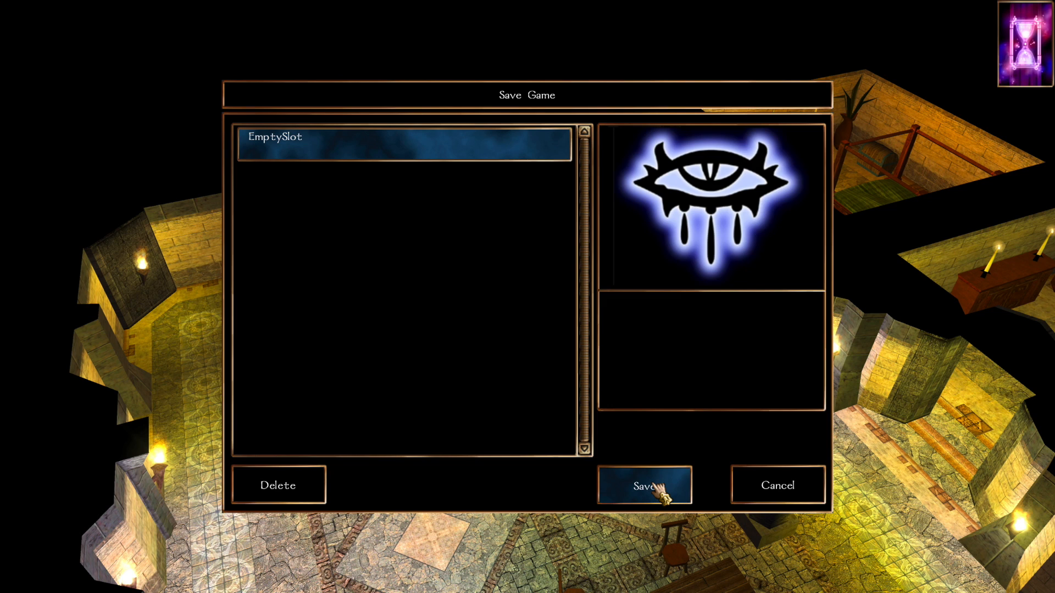
pyautogui.click(657, 486)
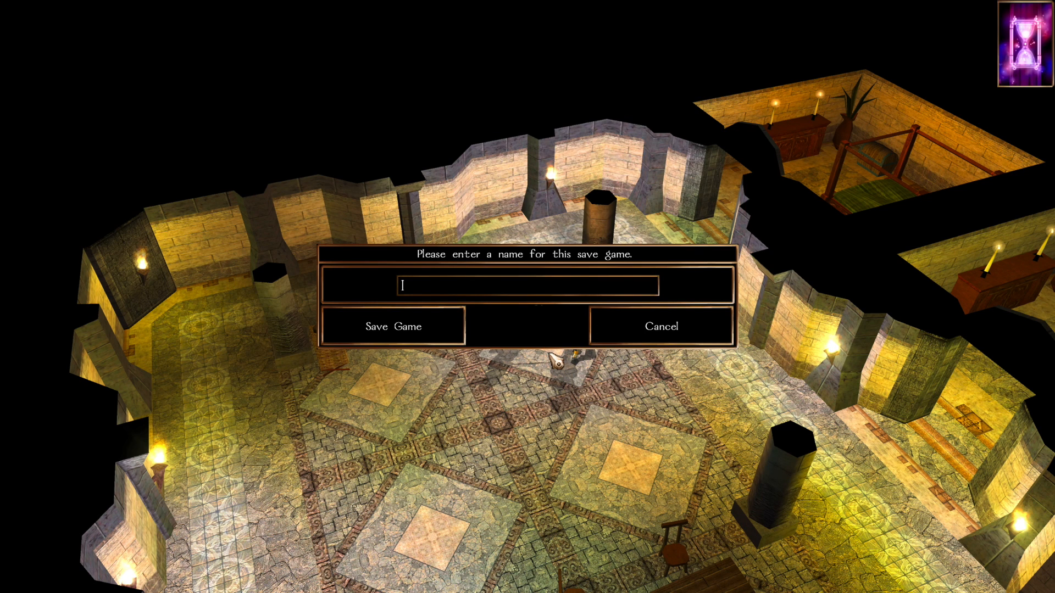
pyautogui.write('Test1')
pyautogui.press('Return')
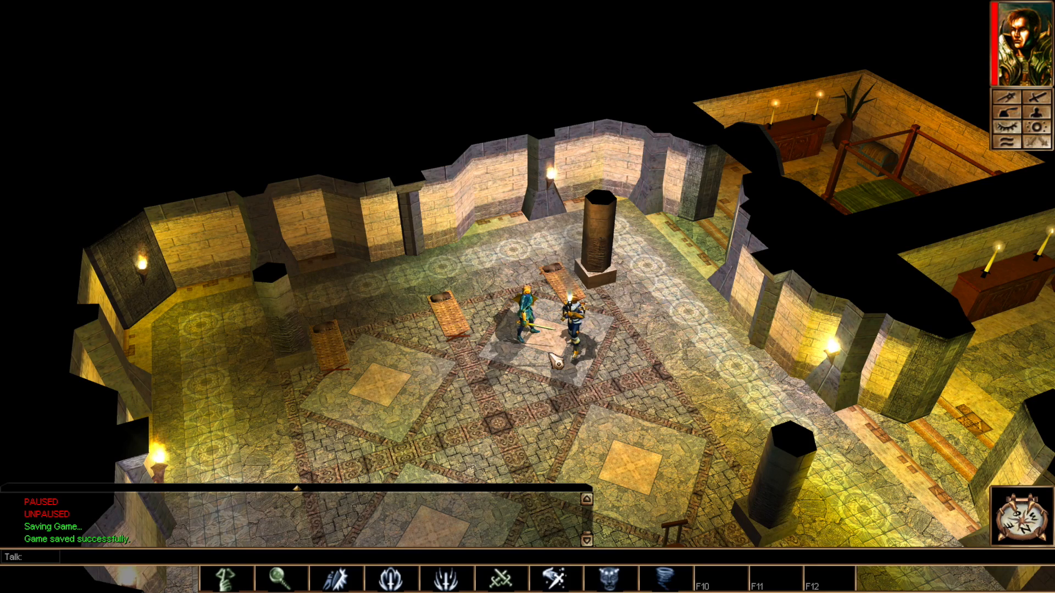
pyautogui.press('Escape')
pyautogui.click(611, 187)
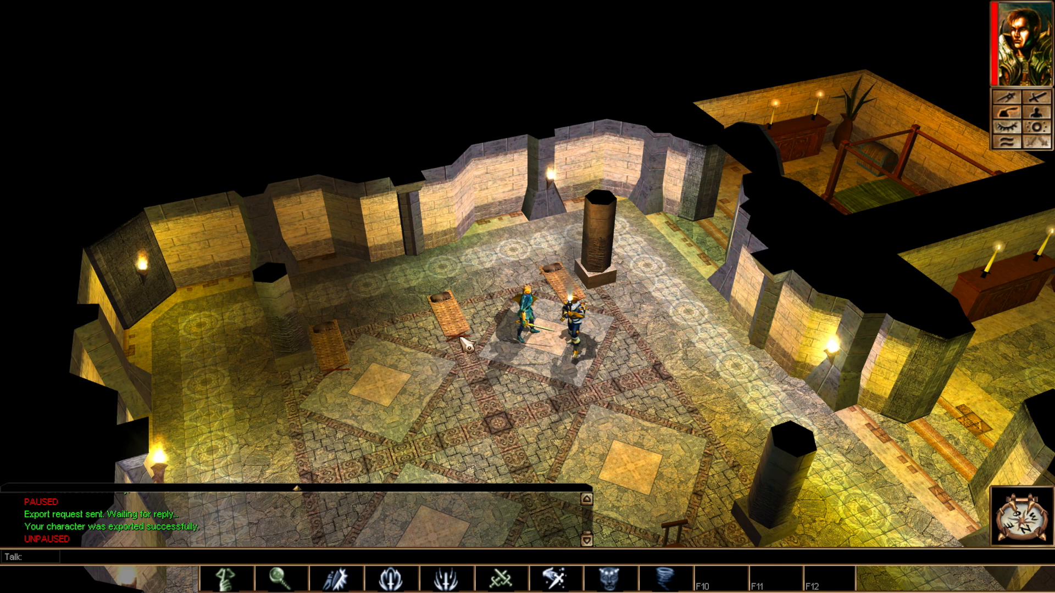
# Step: Exit the running game to its main menu, confirming the exit, and quit Neverwinter Nights completely
pyautogui.press('Escape')
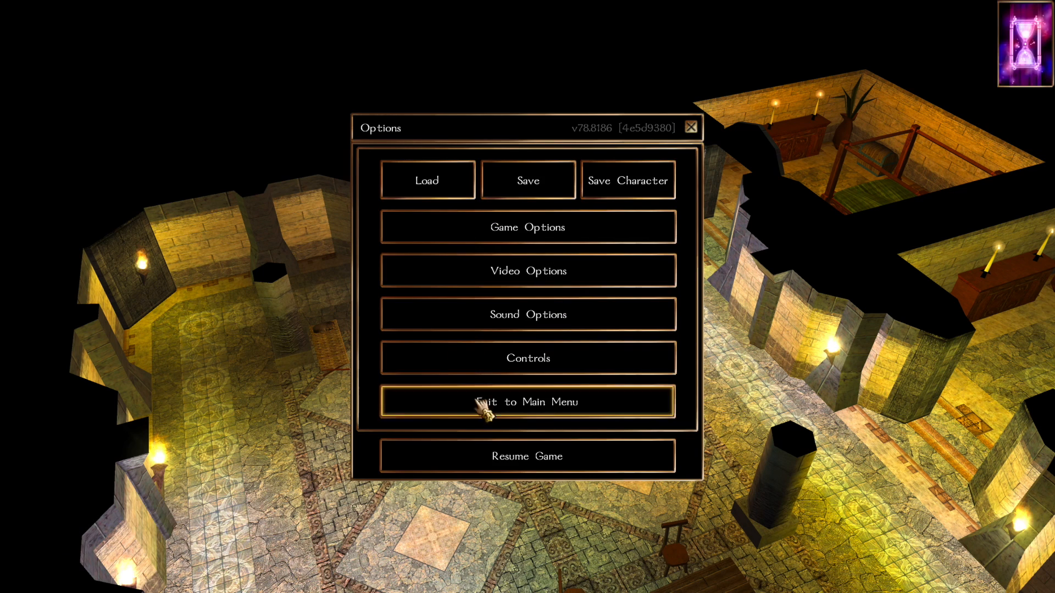
pyautogui.click(520, 401)
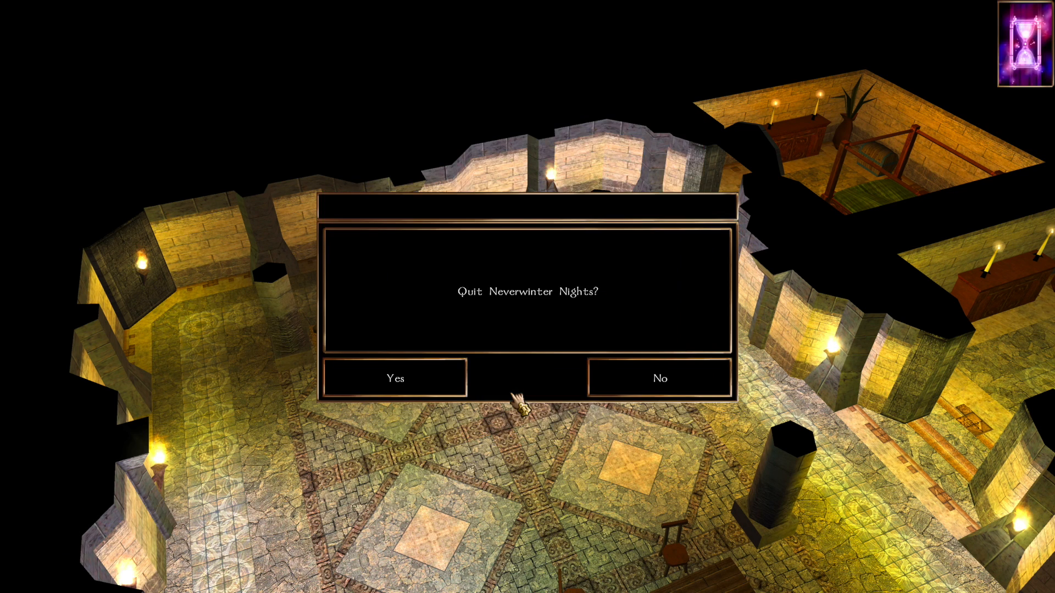
pyautogui.click(428, 378)
pyautogui.click(547, 446)
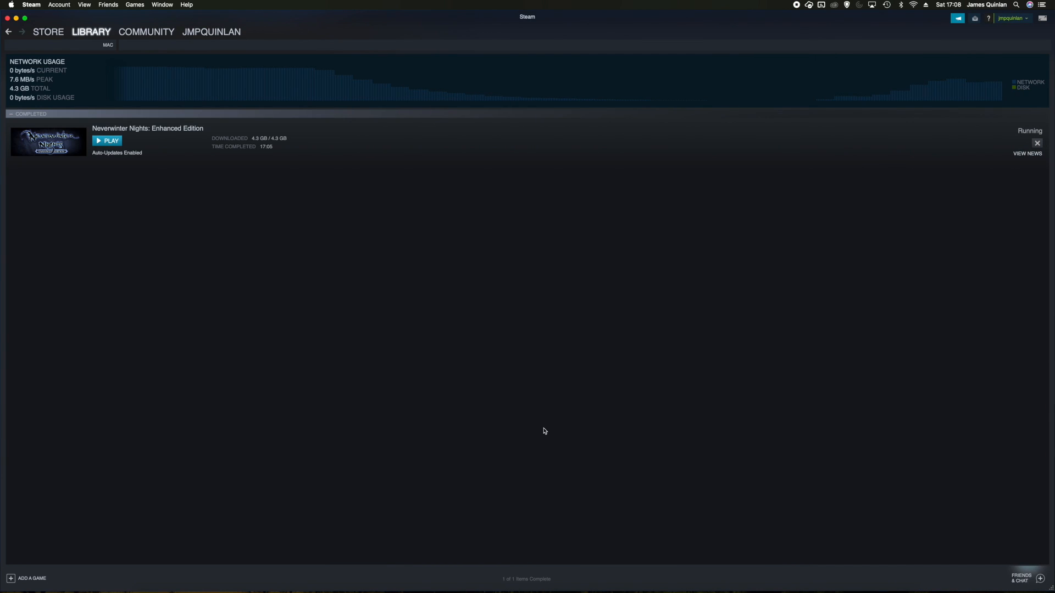
# Step: Close Steam's library window, finish the Neverwinter Nights: Enhanced Edition install dialog, and switch to Finder
pyautogui.click(8, 18)
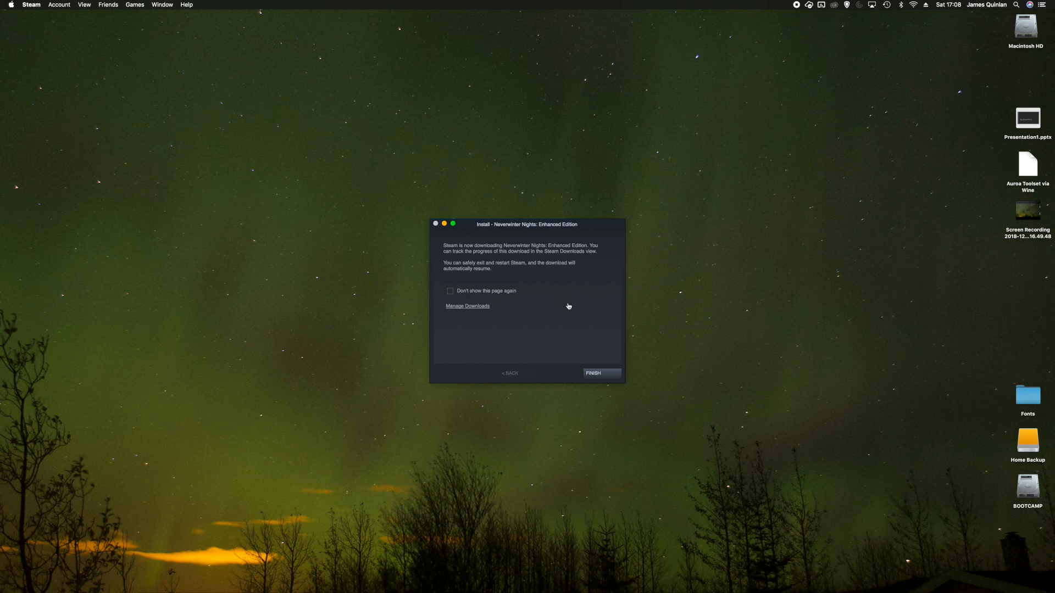
pyautogui.click(599, 374)
pyautogui.click(122, 116)
# Step: Reveal the hidden Library entry among Finder's locations and open the user's Library folder
pyautogui.click(107, 5)
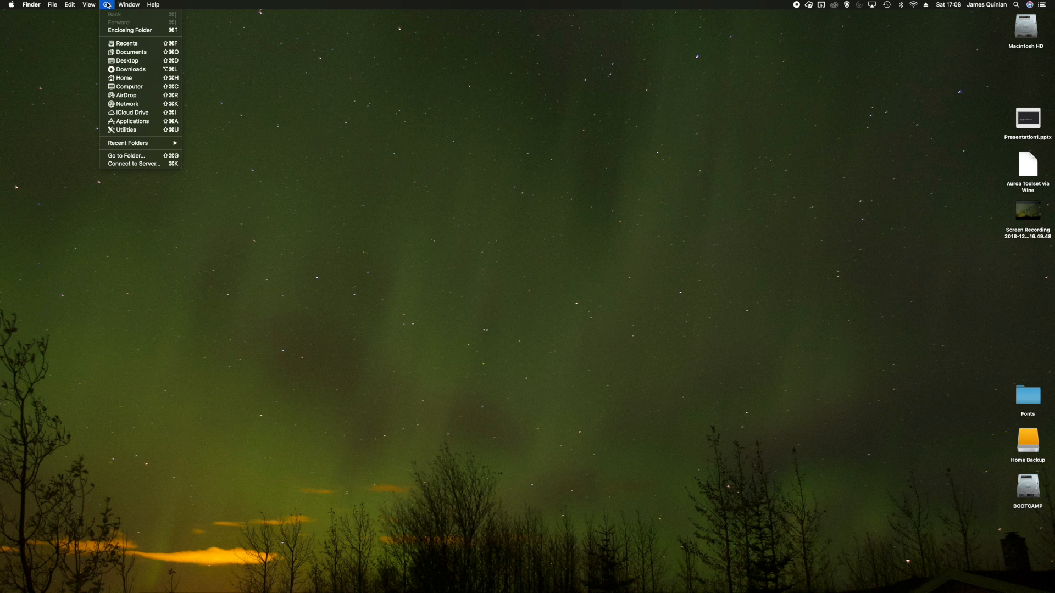
pyautogui.press('alt')
pyautogui.press('alt')
pyautogui.press('alt')
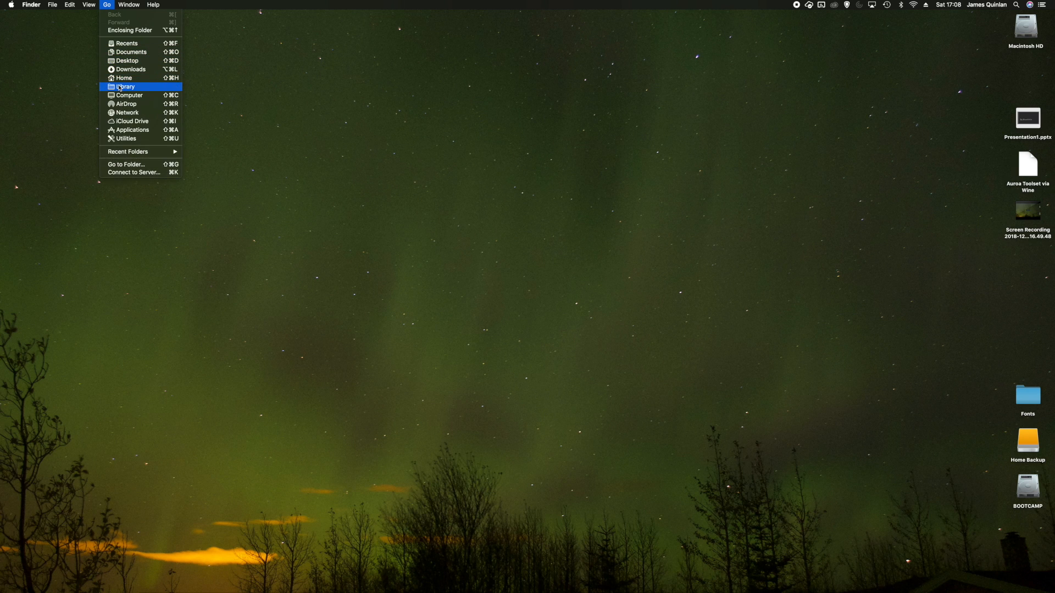
pyautogui.click(126, 90)
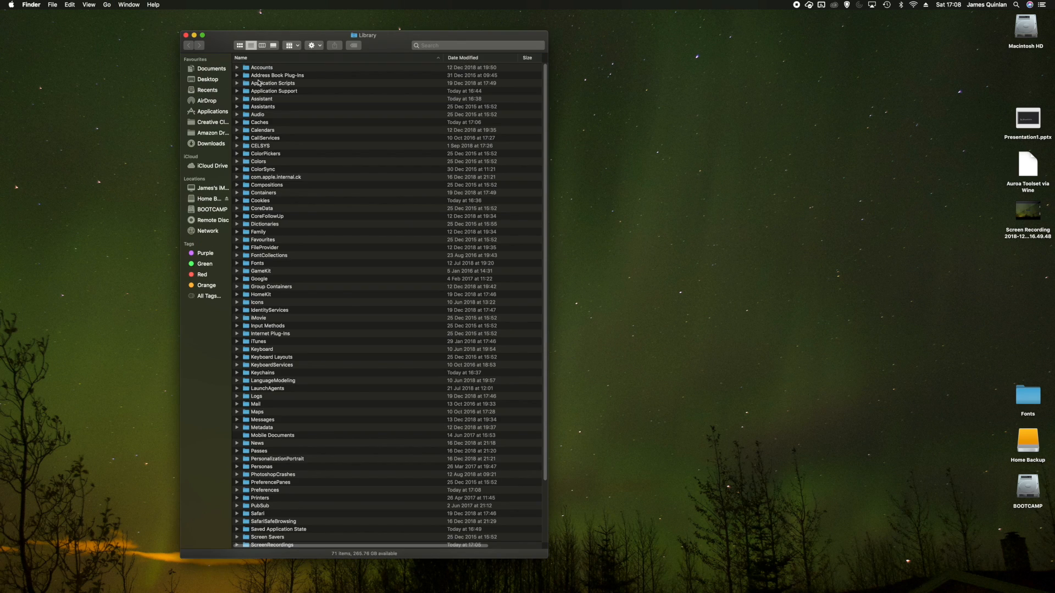
# Step: Open the steamapps folder inside Application Support/Steam
pyautogui.click(265, 91)
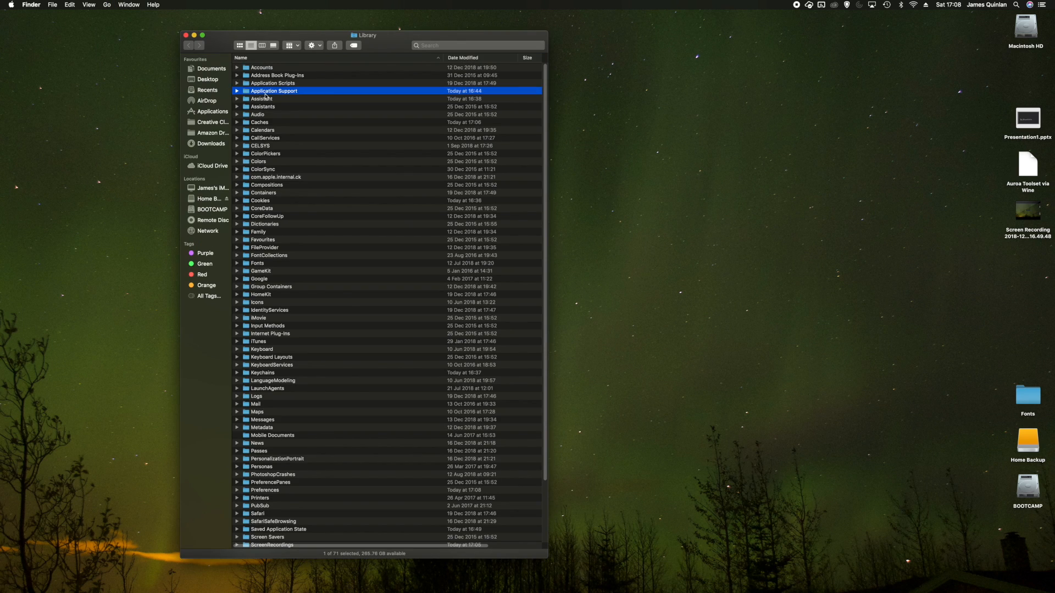
pyautogui.doubleClick(266, 92)
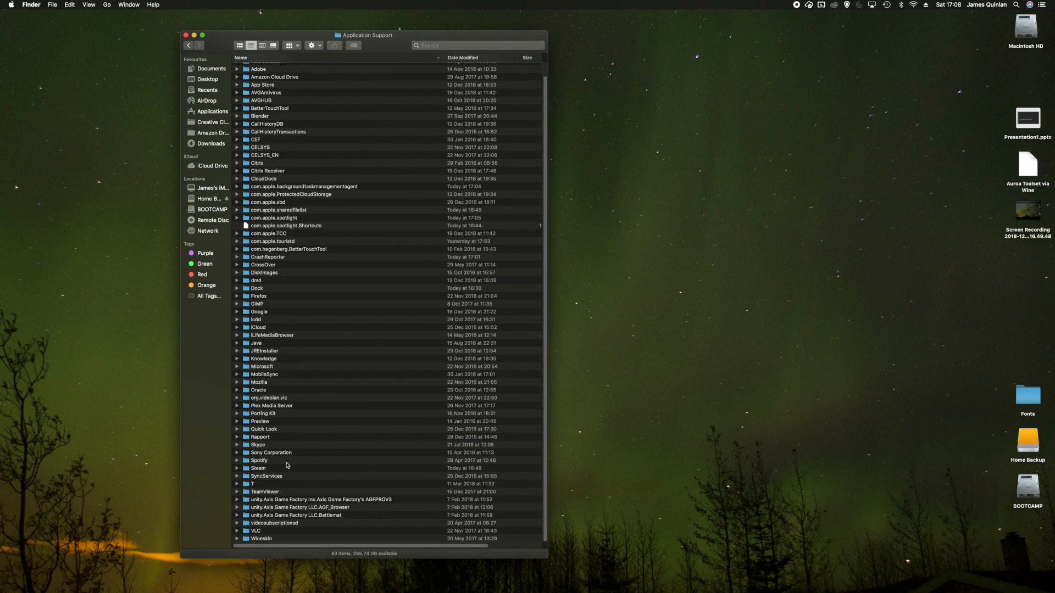
pyautogui.click(266, 471)
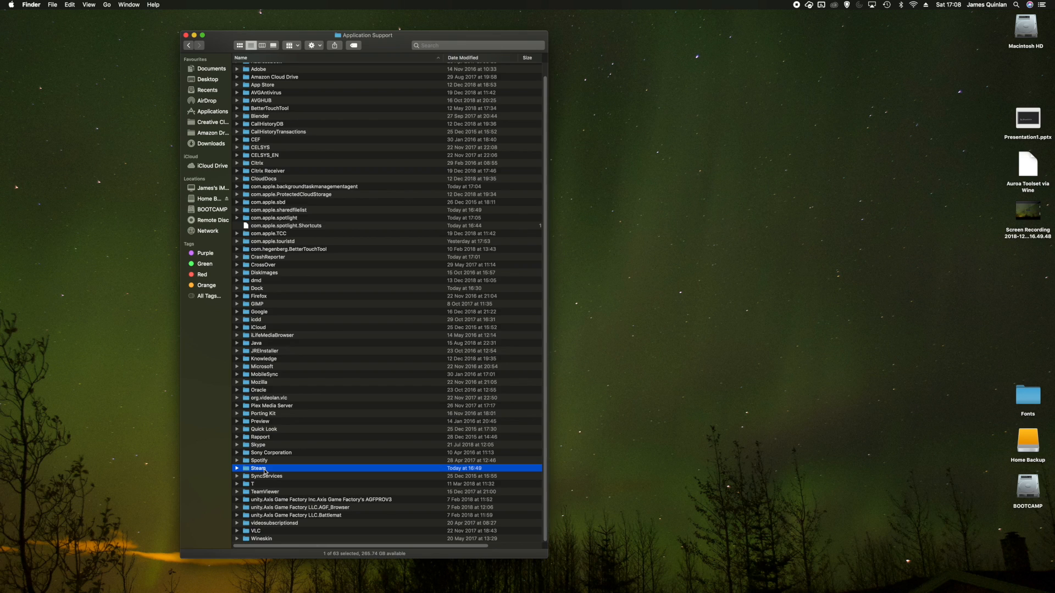
pyautogui.doubleClick(264, 471)
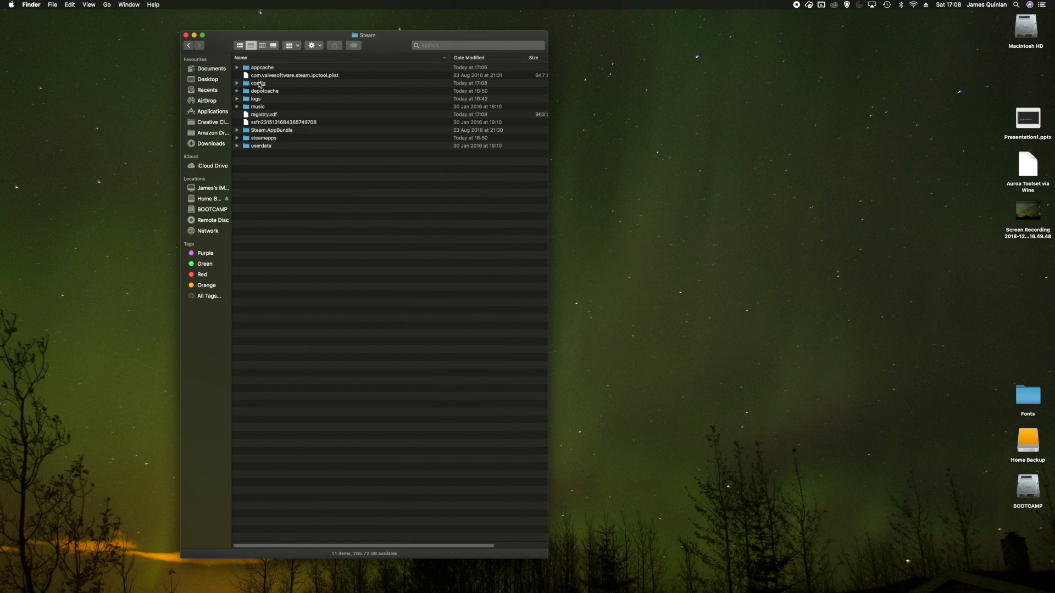
pyautogui.click(261, 139)
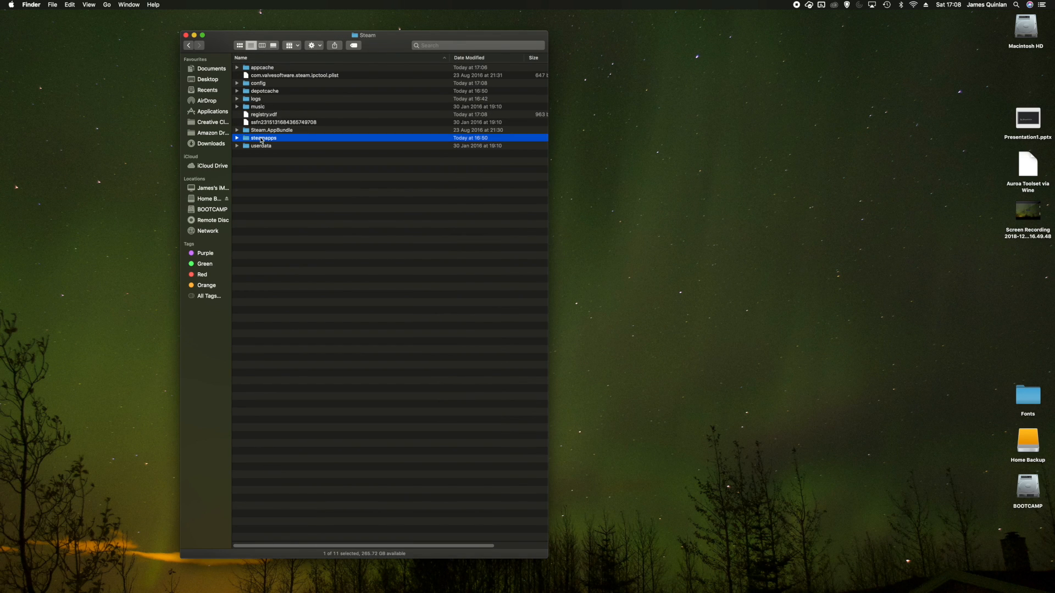
pyautogui.doubleClick(261, 139)
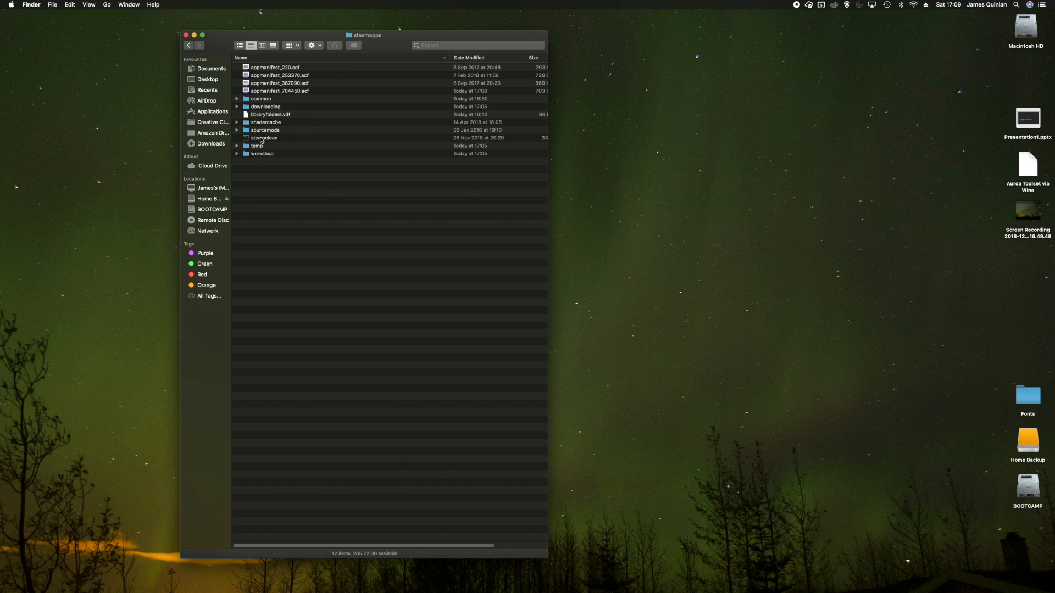
# Step: Go into the common folder's Neverwinter Nights installation and open its bin folder
pyautogui.click(261, 99)
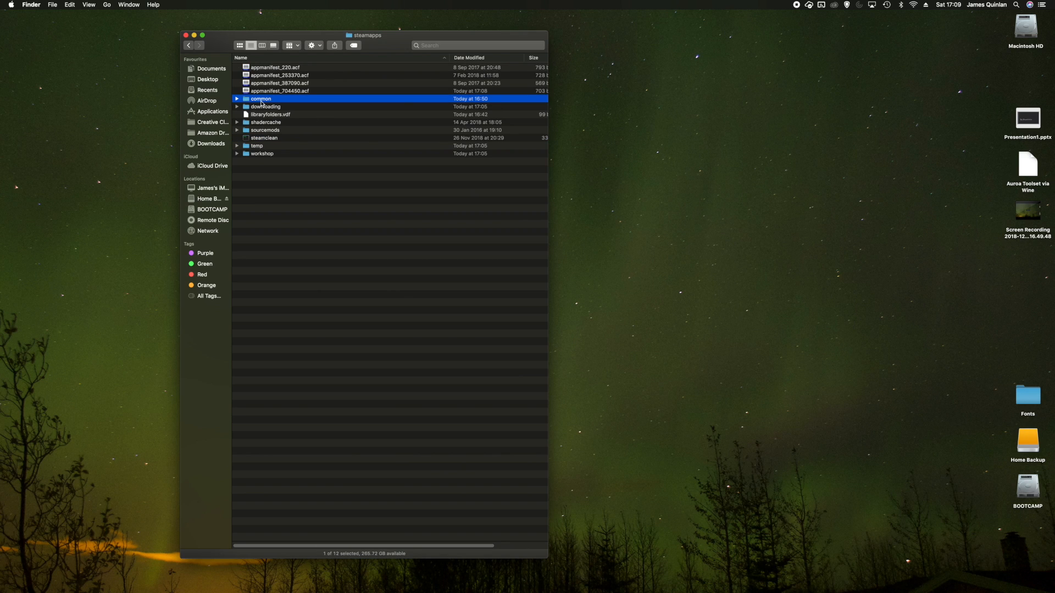
pyautogui.doubleClick(262, 100)
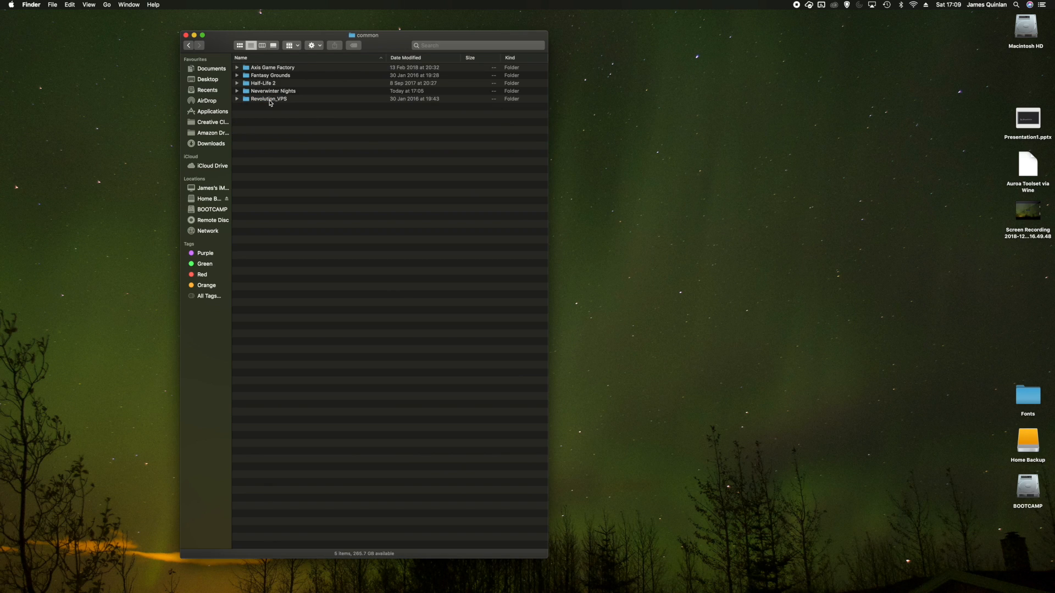
pyautogui.click(266, 93)
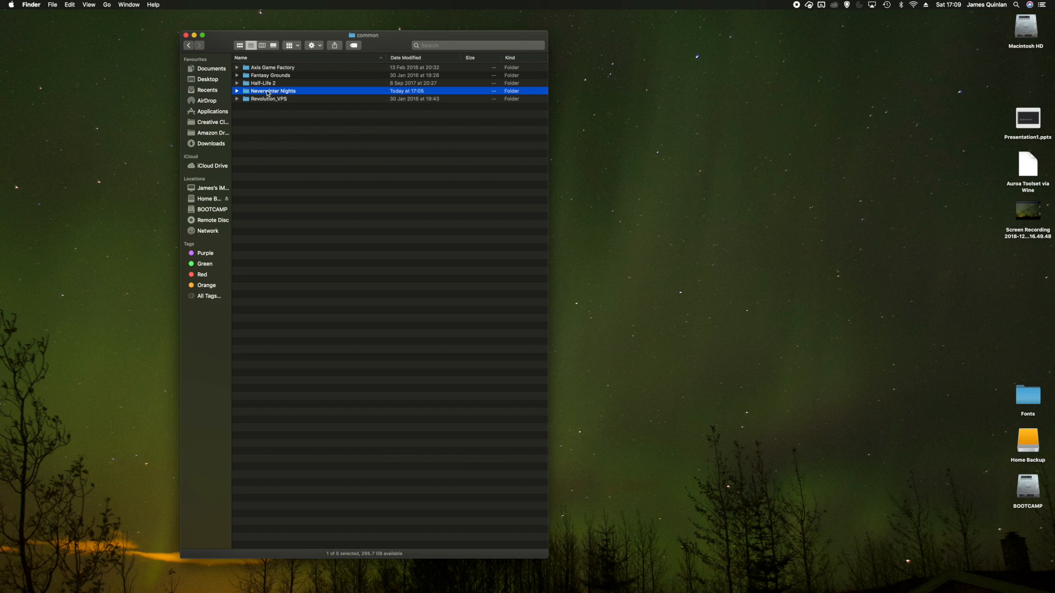
pyautogui.doubleClick(269, 93)
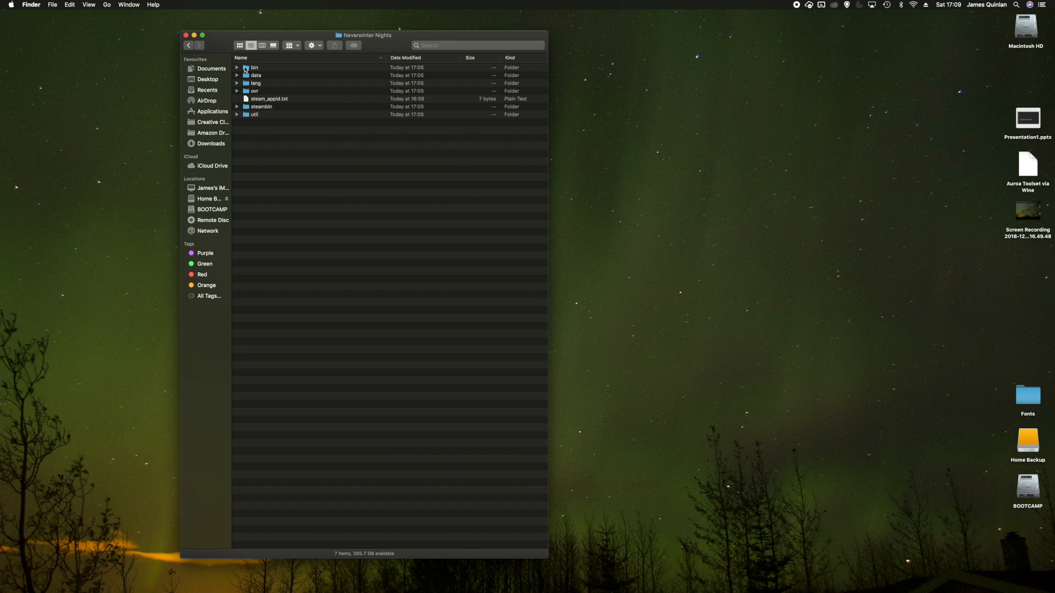
pyautogui.click(246, 68)
pyautogui.doubleClick(245, 69)
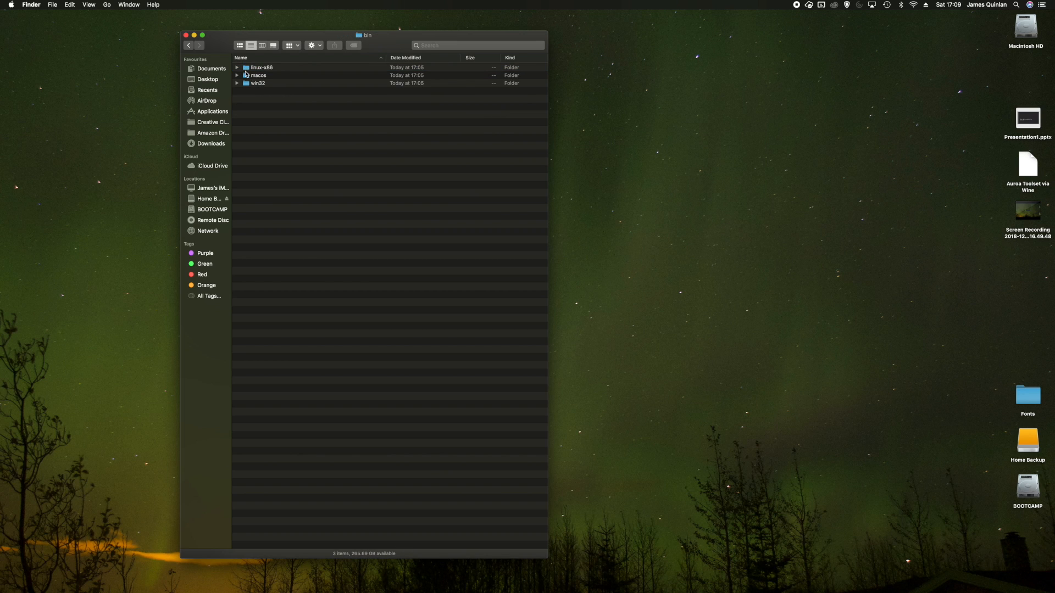
# Step: Open the win32 folder inside bin and select nwtoolset.exe
pyautogui.click(237, 83)
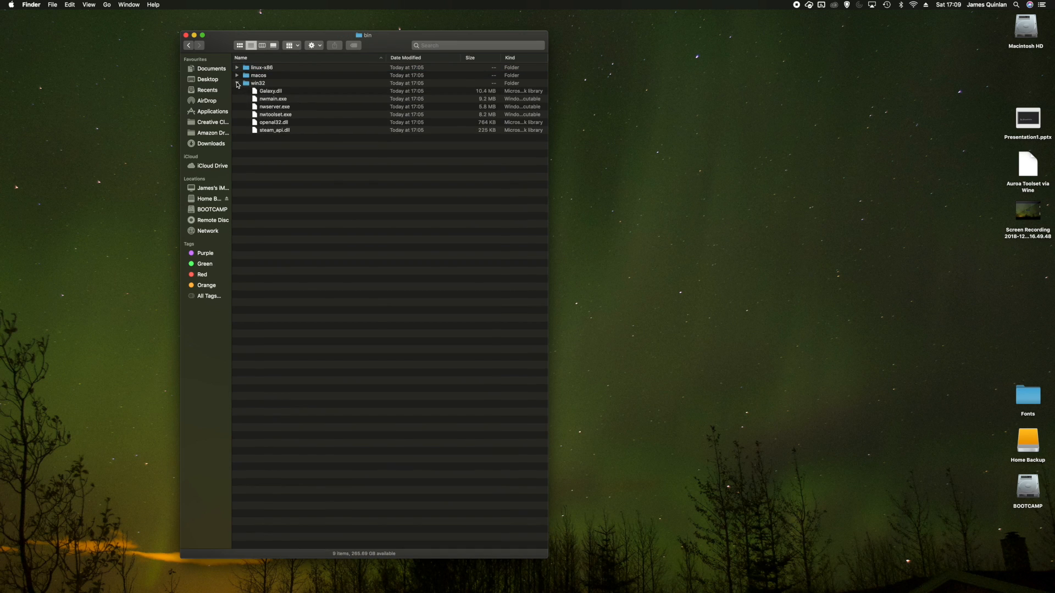
pyautogui.click(237, 83)
pyautogui.click(249, 83)
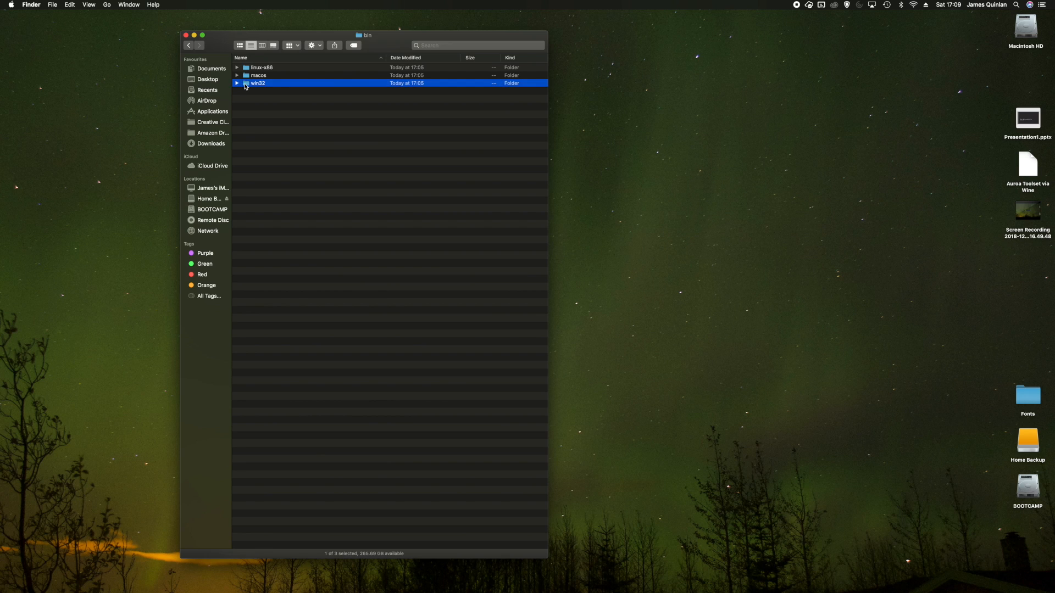
pyautogui.doubleClick(248, 83)
pyautogui.click(265, 92)
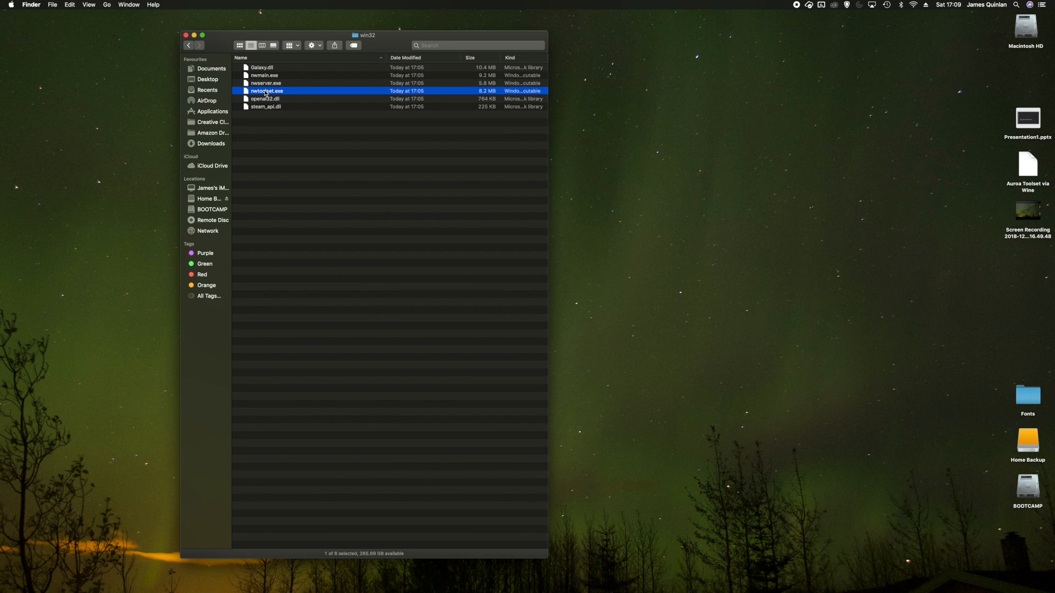
pyautogui.click(265, 91)
pyautogui.click(295, 93)
# Step: Try to run nwtoolset.exe through Porting Kit, cancelling the port choice, postponing the update and closing its window
pyautogui.doubleClick(305, 93)
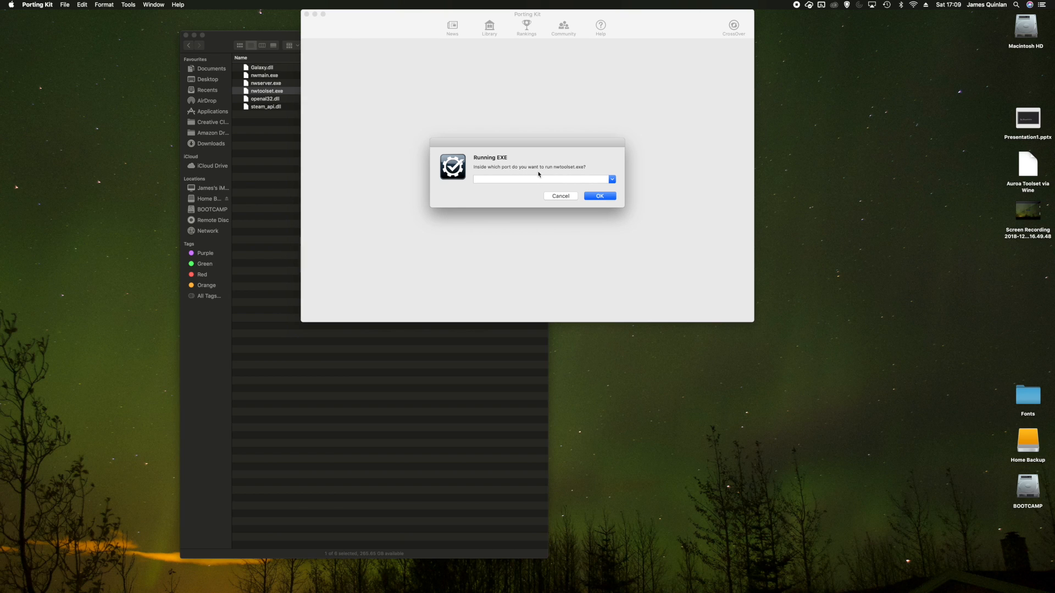
pyautogui.click(564, 196)
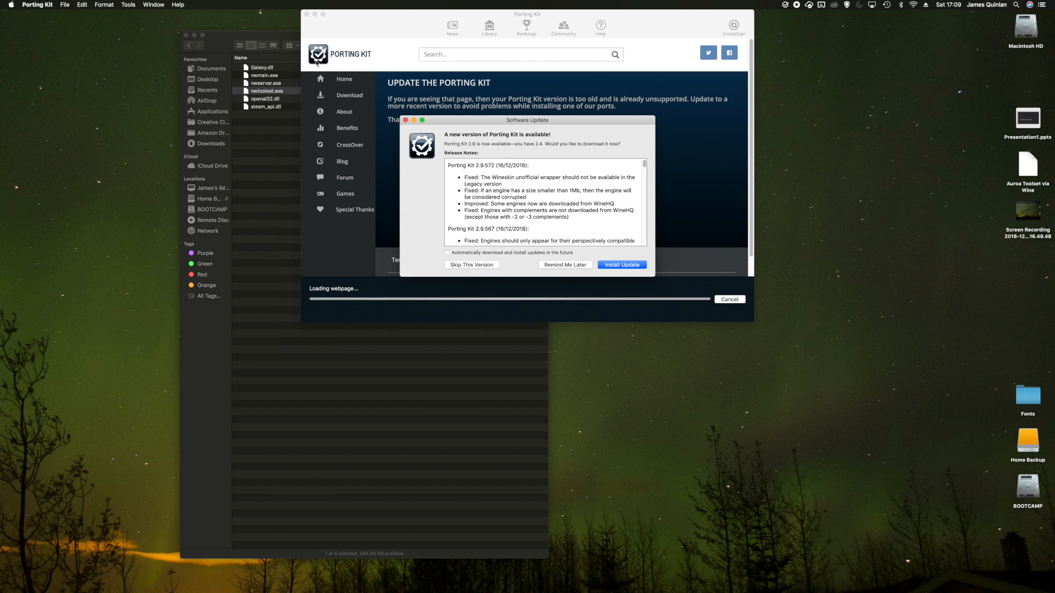
pyautogui.click(565, 265)
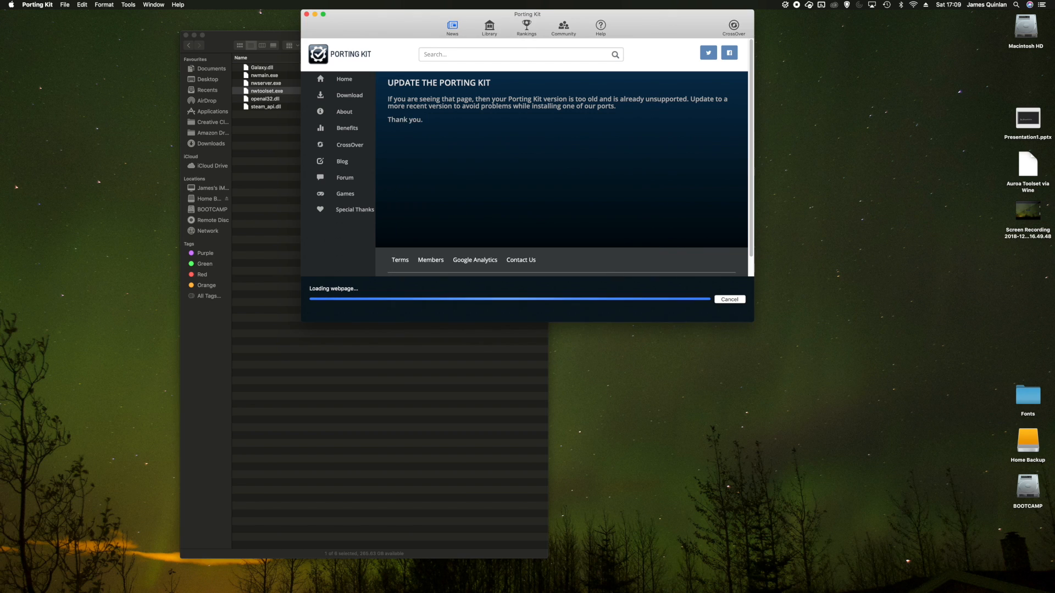
pyautogui.click(307, 14)
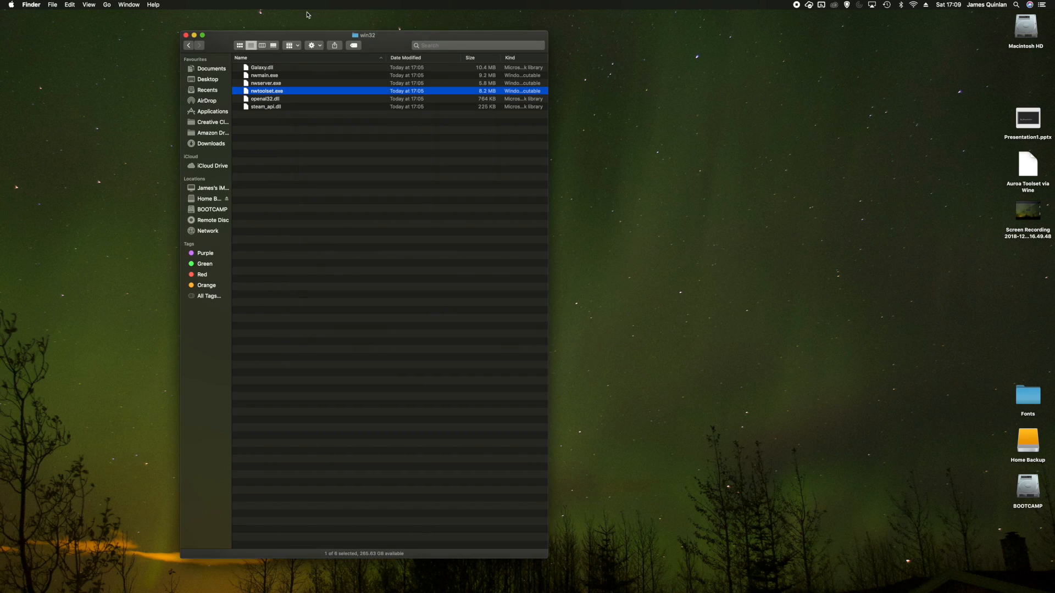
# Step: Check which applications are offered for opening nwtoolset.exe and close the Finder window
pyautogui.rightClick(265, 93)
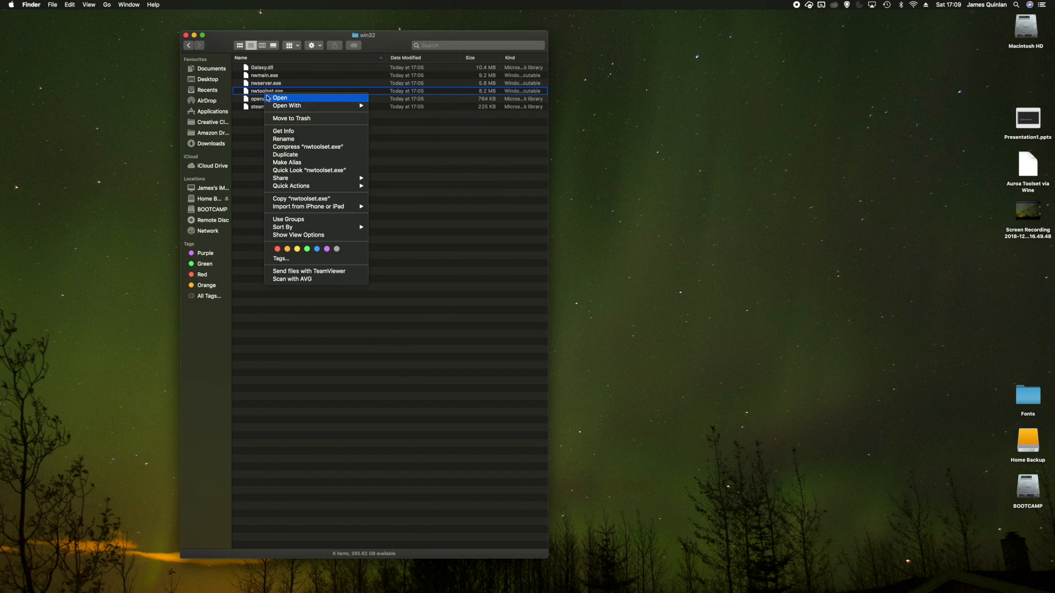
pyautogui.moveTo(354, 107)
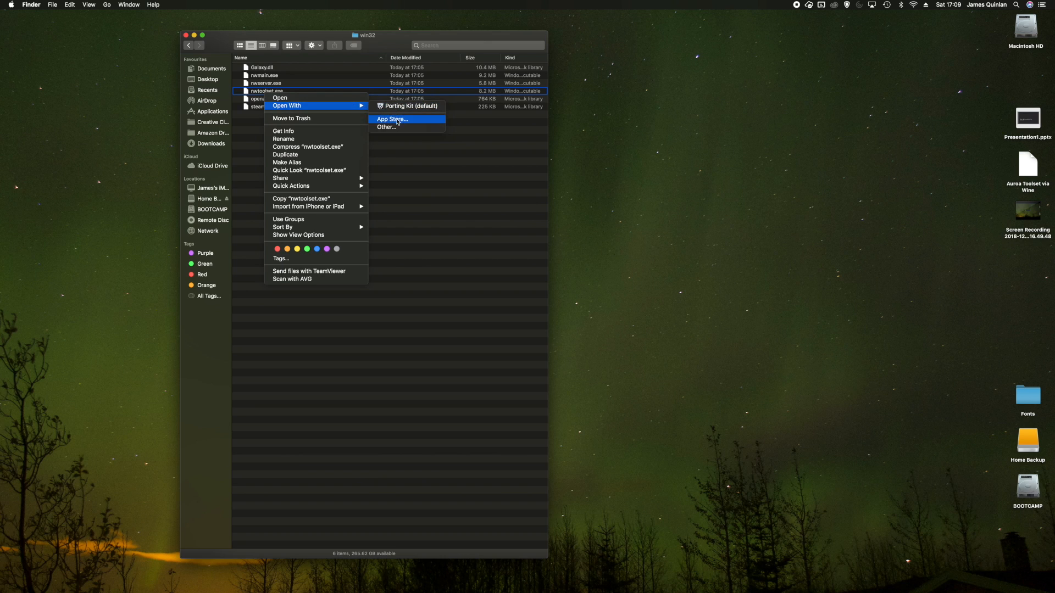
pyautogui.click(467, 179)
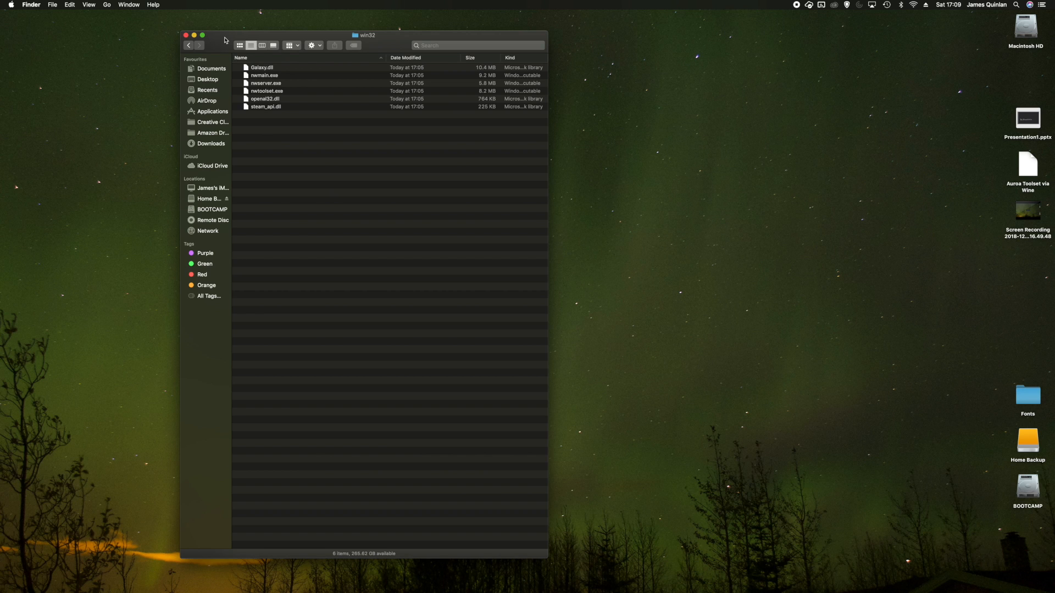
pyautogui.click(186, 35)
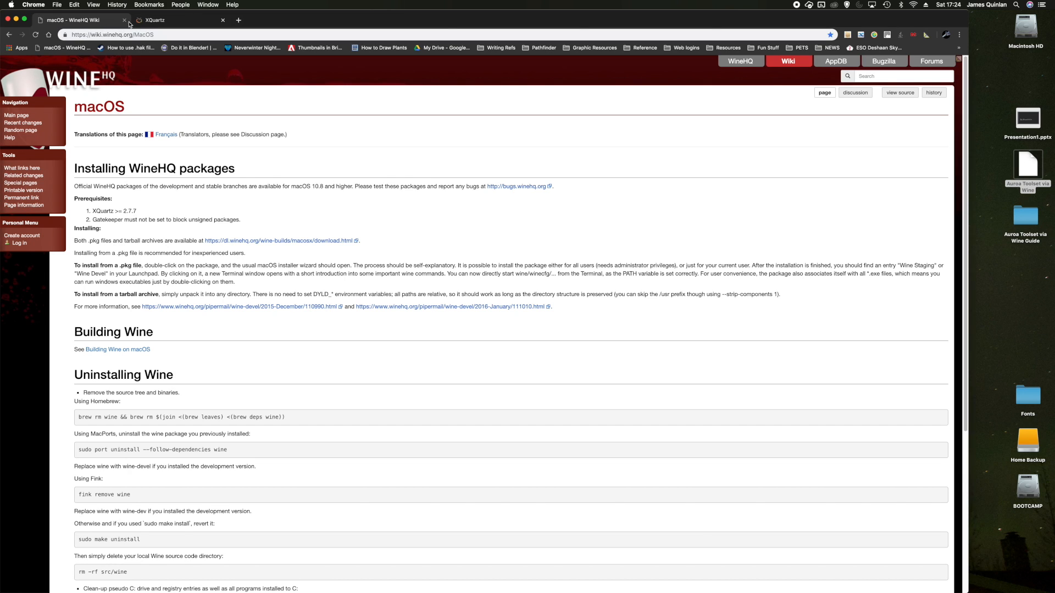
# Step: Download XQuartz-2.7.11.dmg from the XQuartz website and open the disk image
pyautogui.click(165, 22)
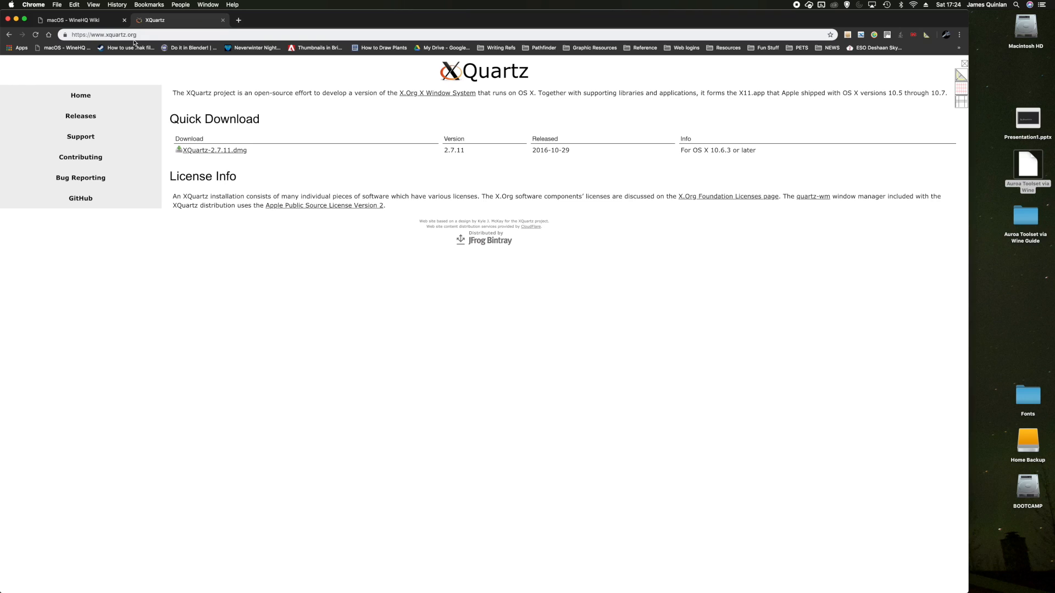
pyautogui.click(233, 150)
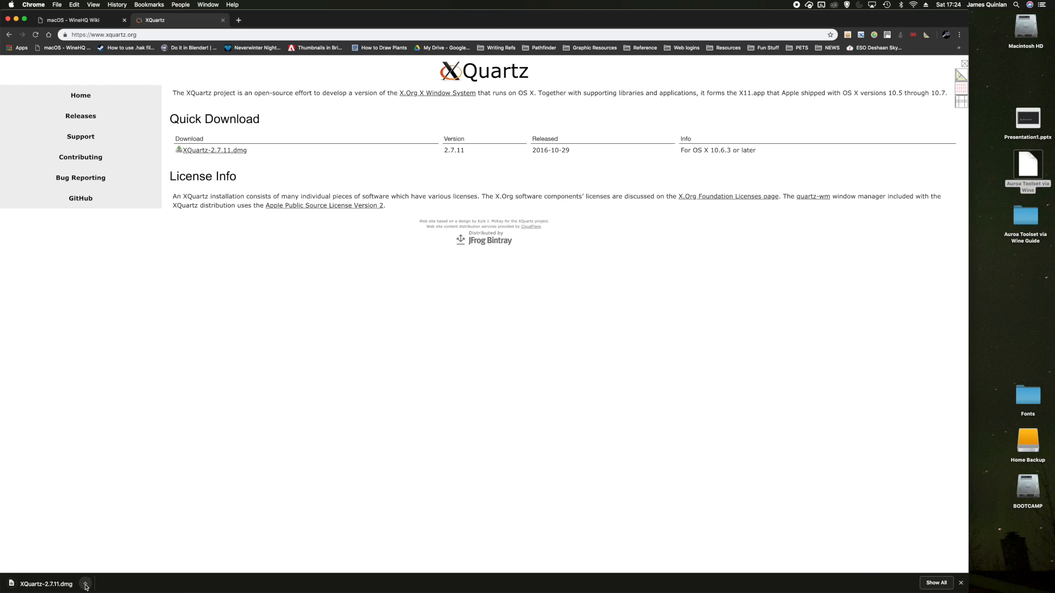
pyautogui.click(86, 584)
pyautogui.click(101, 552)
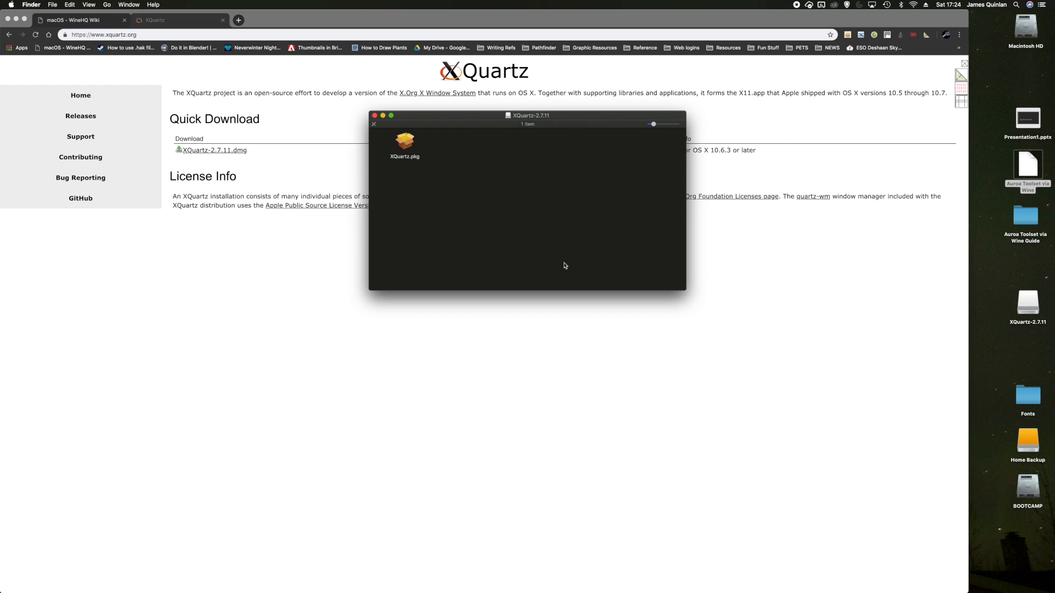
# Step: Launch XQuartz.pkg from the disk image and bring its installer window to the front
pyautogui.click(405, 144)
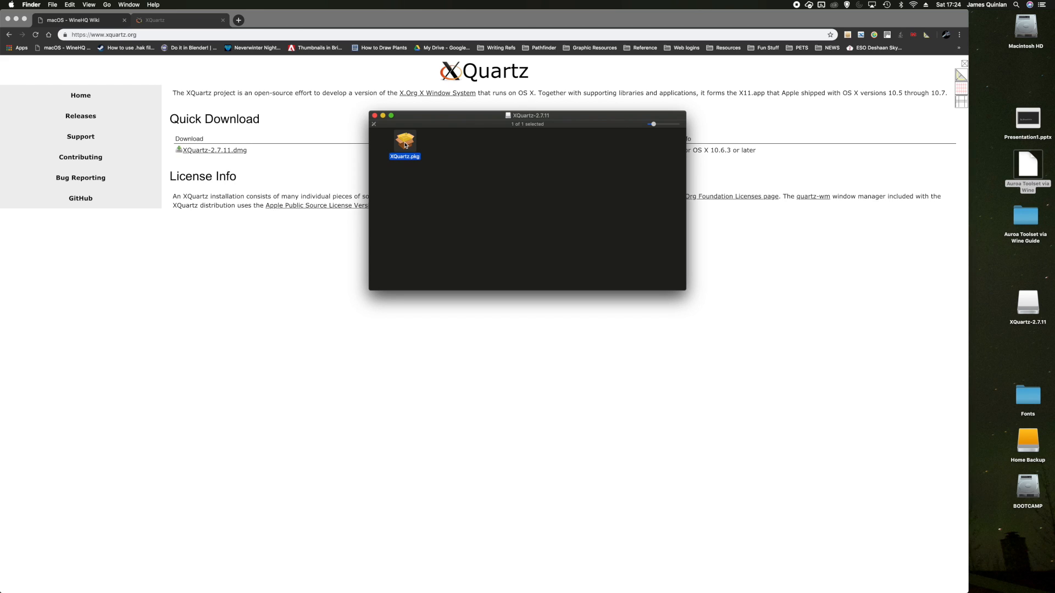
pyautogui.press('super+o')
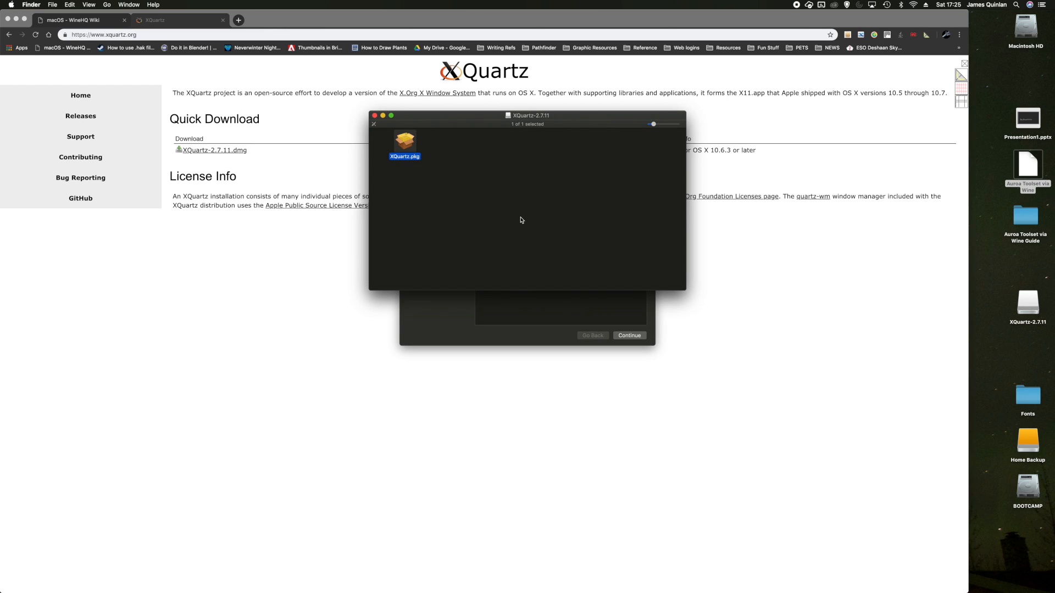
pyautogui.click(464, 309)
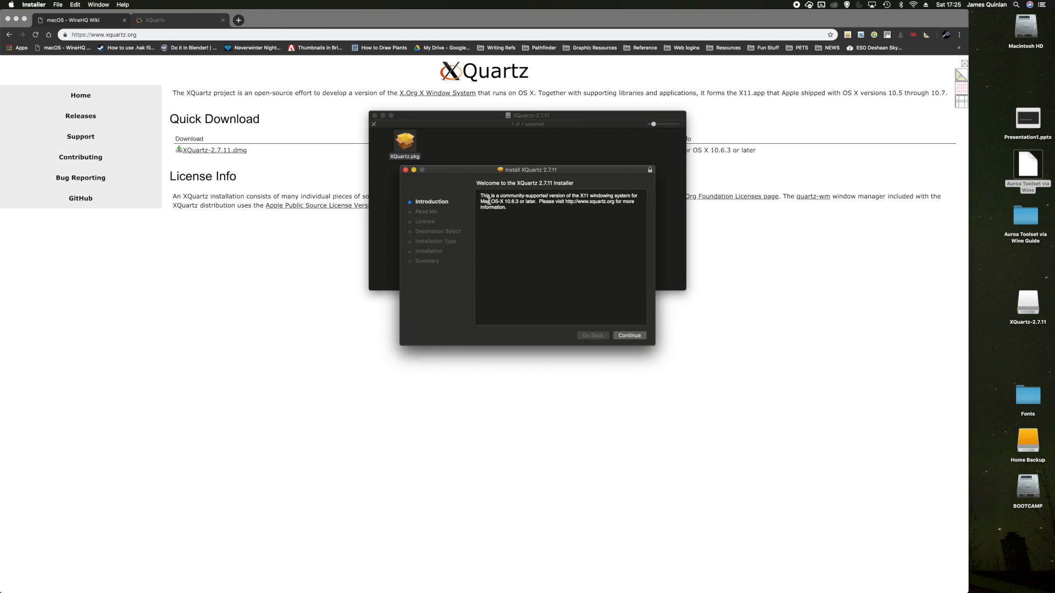
# Step: Proceed through the XQuartz installer's introduction and Read Me pages and agree to the software licence
pyautogui.click(630, 335)
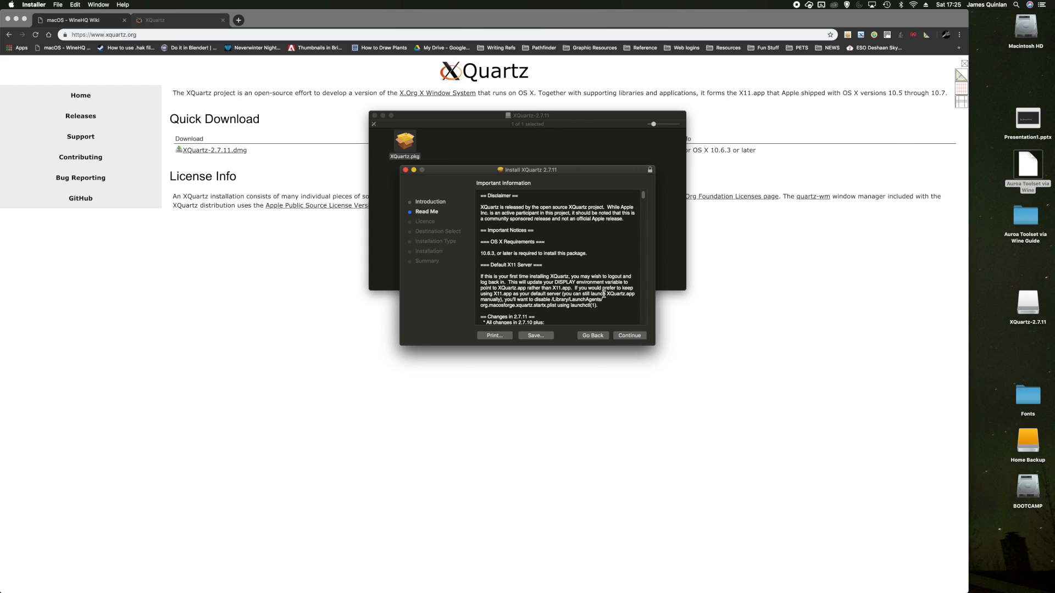
pyautogui.scroll(-10, 577, 290)
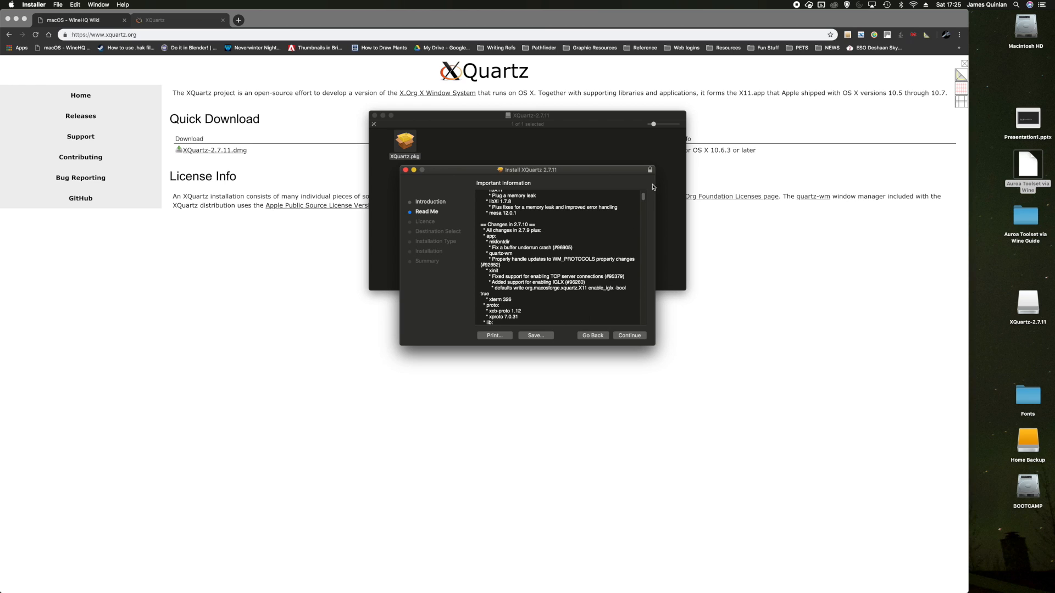
pyautogui.click(635, 336)
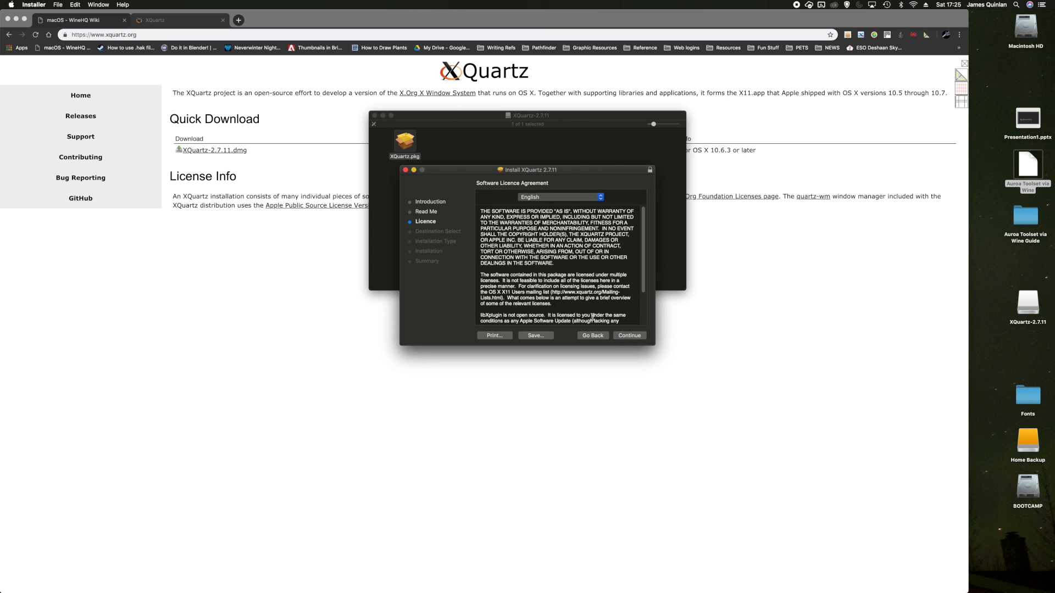
pyautogui.click(628, 337)
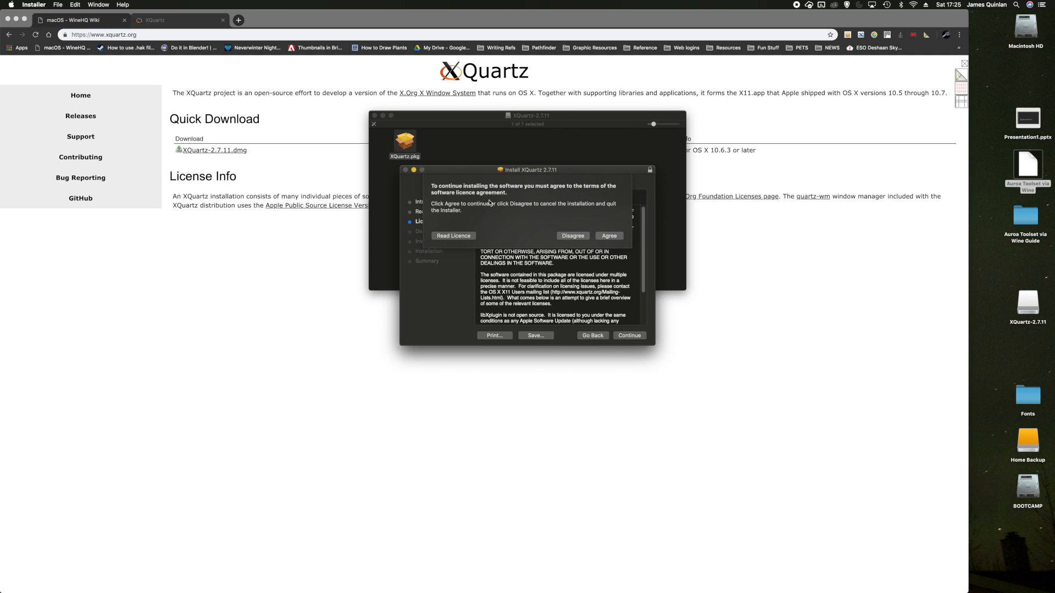
pyautogui.click(604, 236)
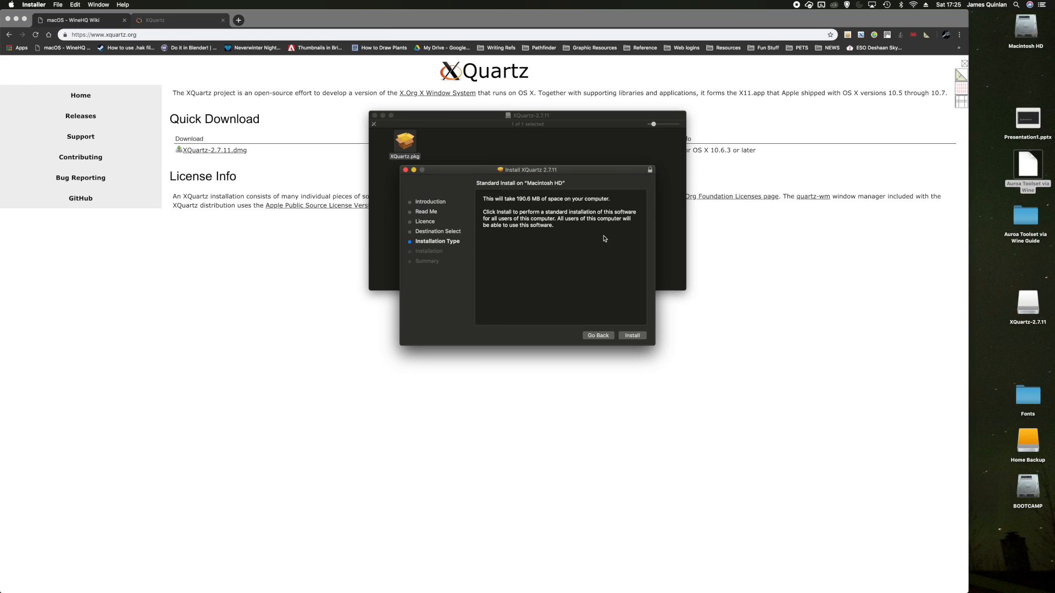
# Step: Run the standard XQuartz installation, authorising it with the account password, and finish by moving the installer to the Trash
pyautogui.click(632, 336)
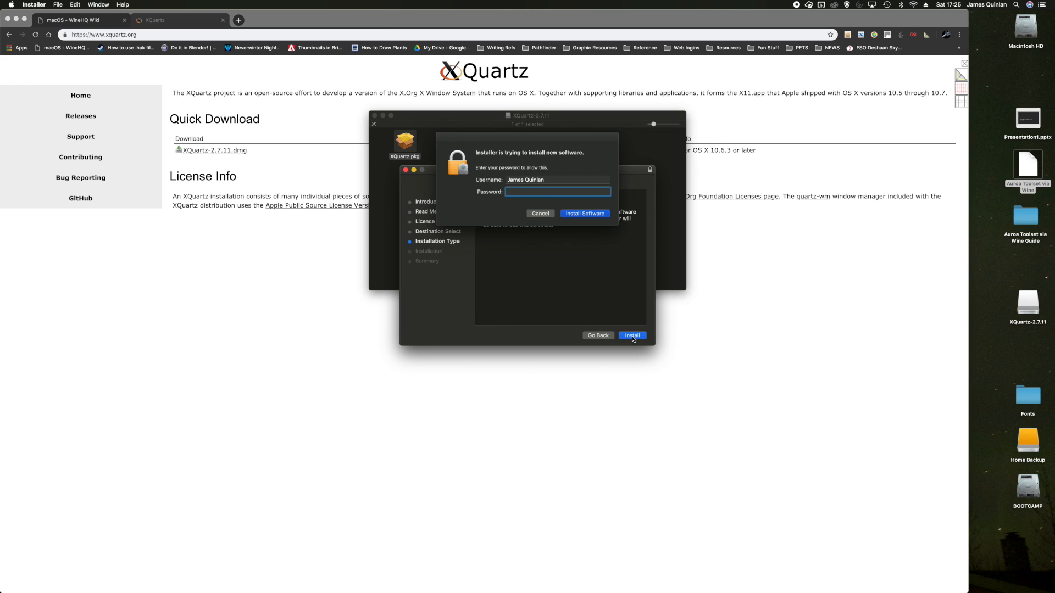
pyautogui.write('••')
pyautogui.press('Return')
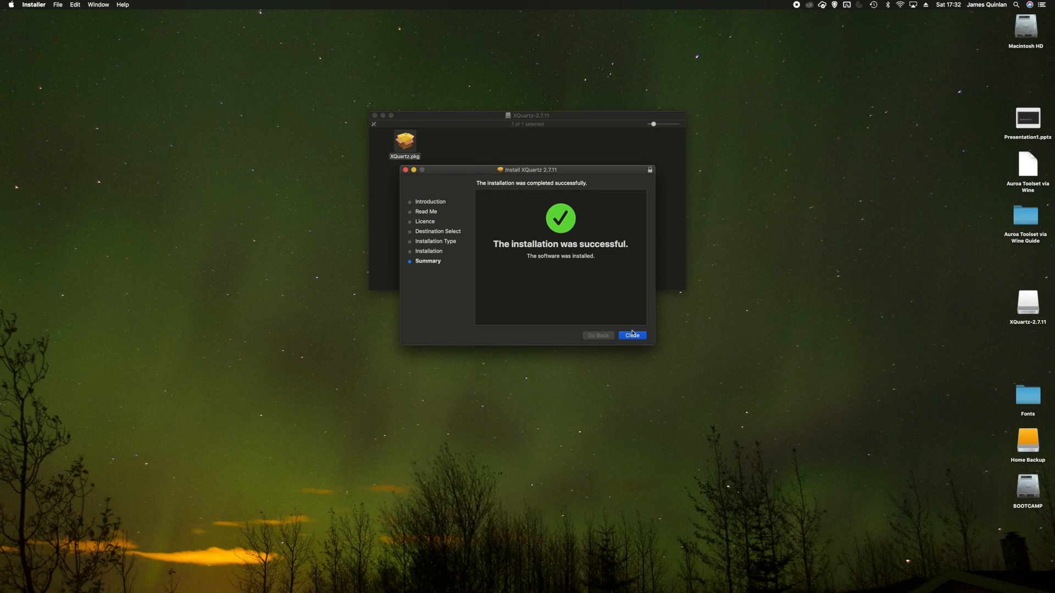
pyautogui.click(632, 337)
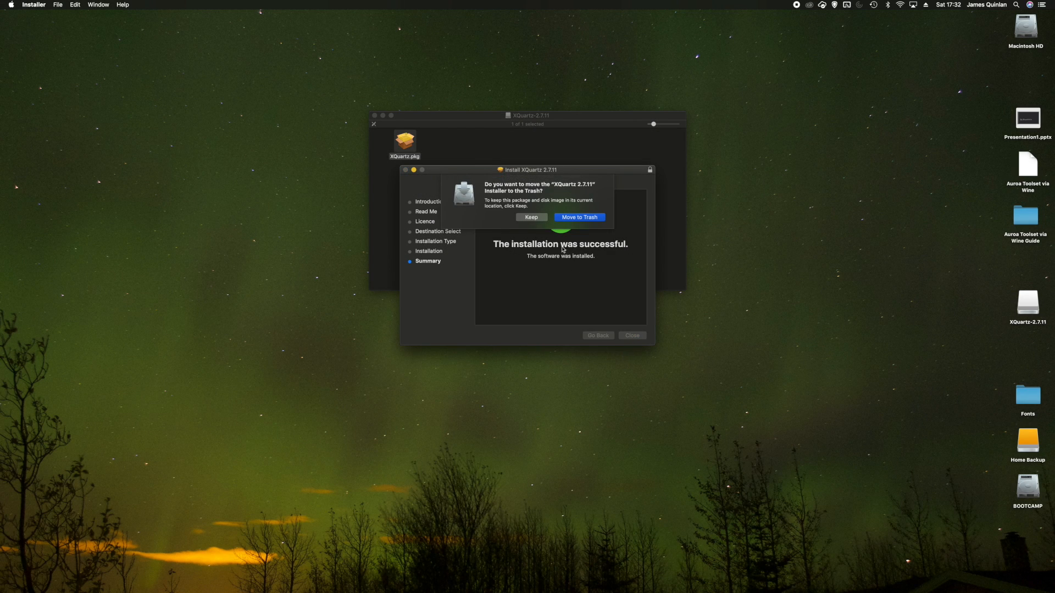
pyautogui.click(568, 219)
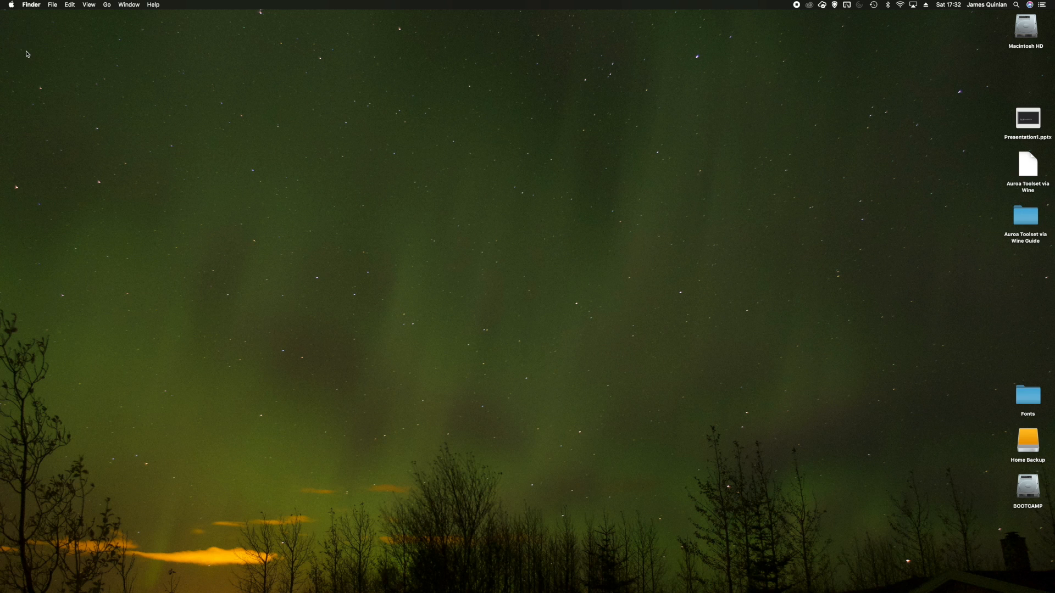
# Step: Examine the system's session options, including the log-out command, without choosing any
pyautogui.click(15, 4)
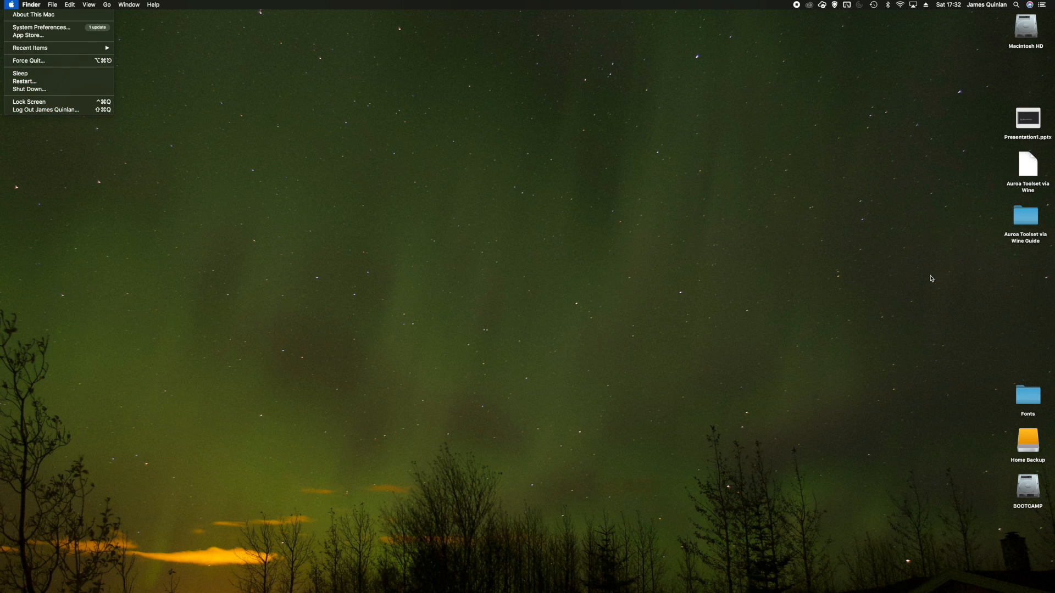
pyautogui.click(878, 282)
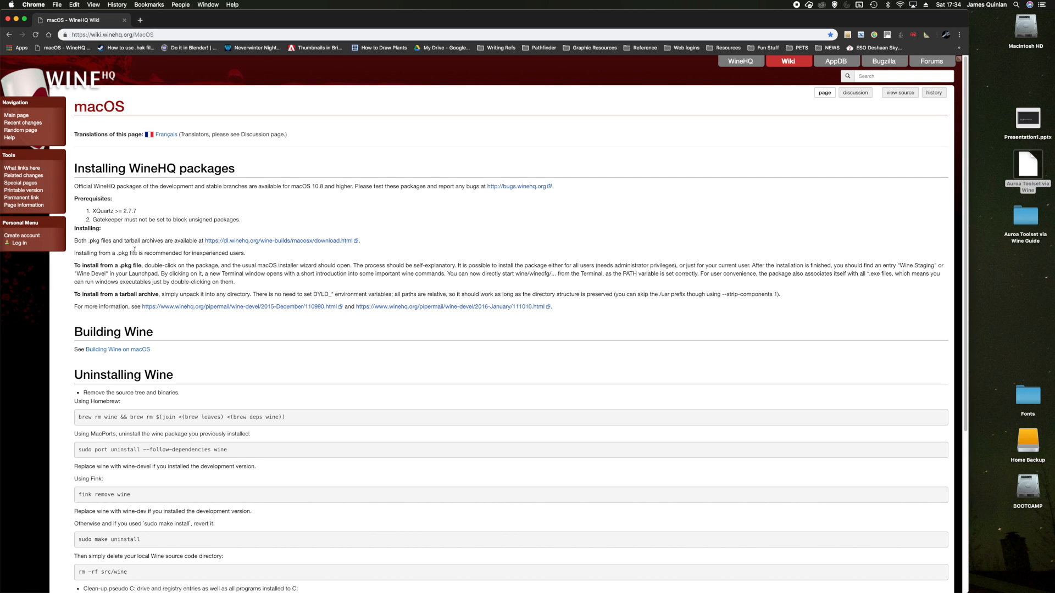
# Step: Go from the WineHQ macOS wiki page to the Wine download server and download the "Wine Stable" 3.0.4 installer
pyautogui.scroll(-5, 332, 337)
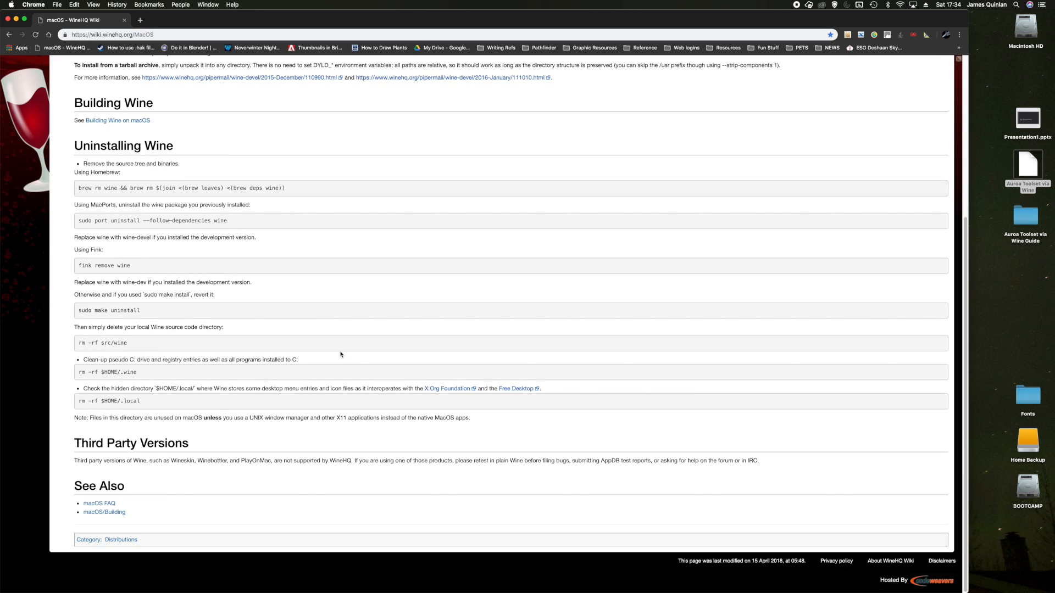
pyautogui.scroll(5, 340, 355)
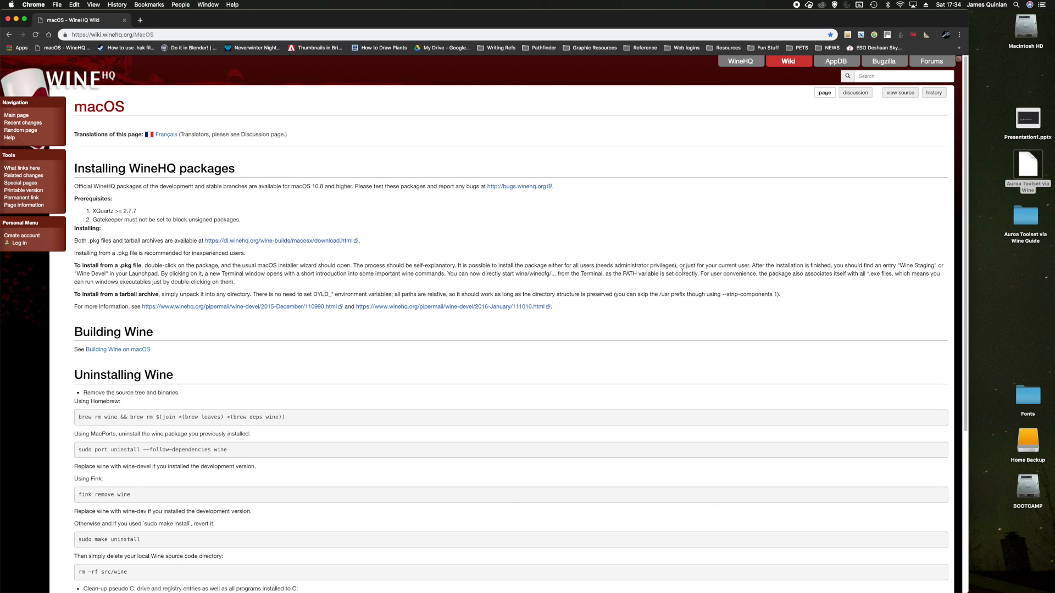
pyautogui.click(332, 241)
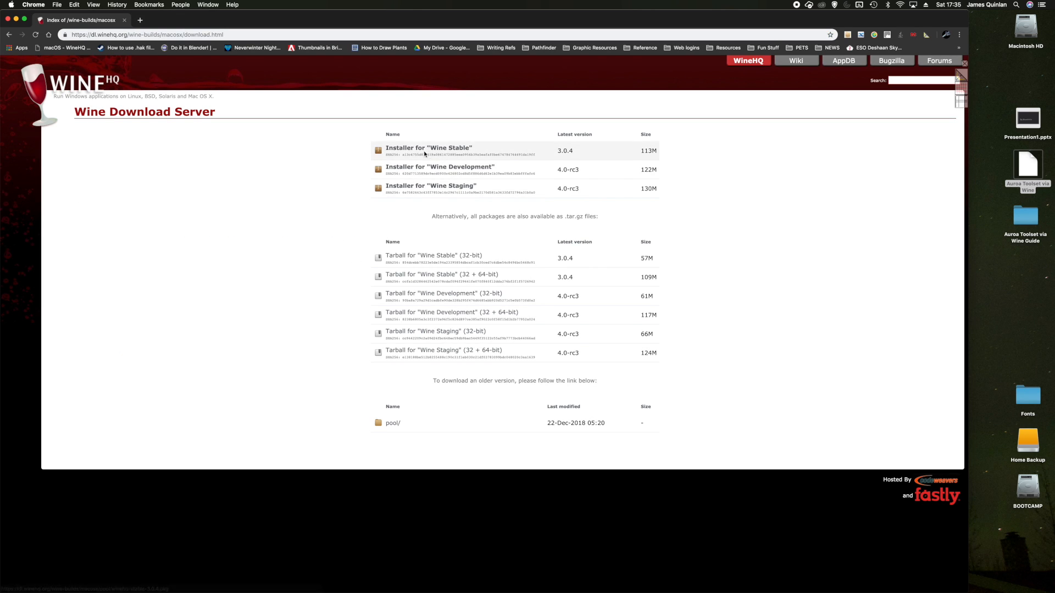
pyautogui.click(442, 153)
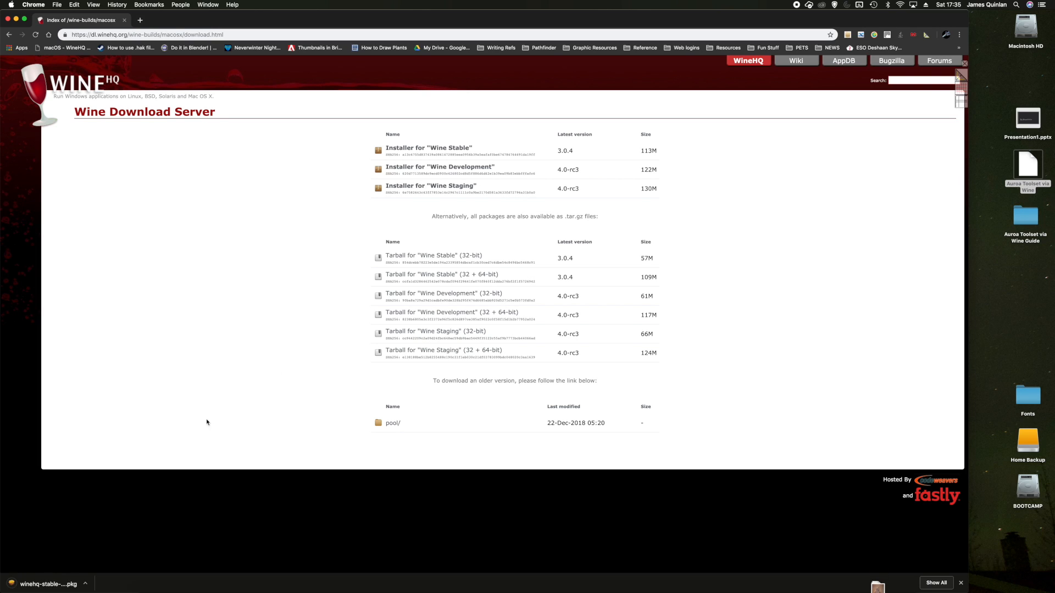
# Step: Open the downloaded winehq-stable package in Installer and close the browser window
pyautogui.click(85, 584)
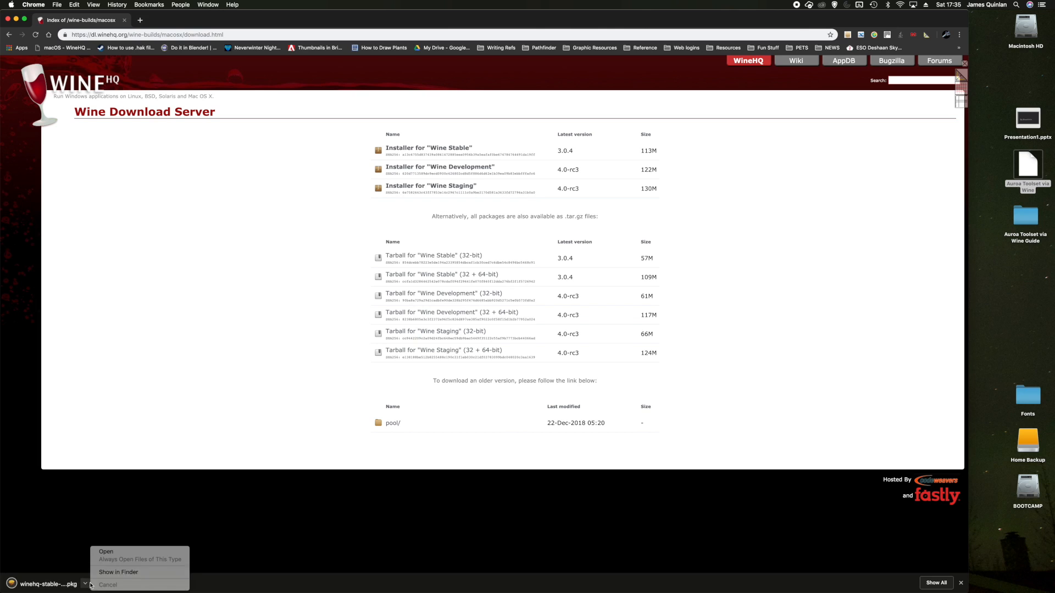
pyautogui.click(118, 556)
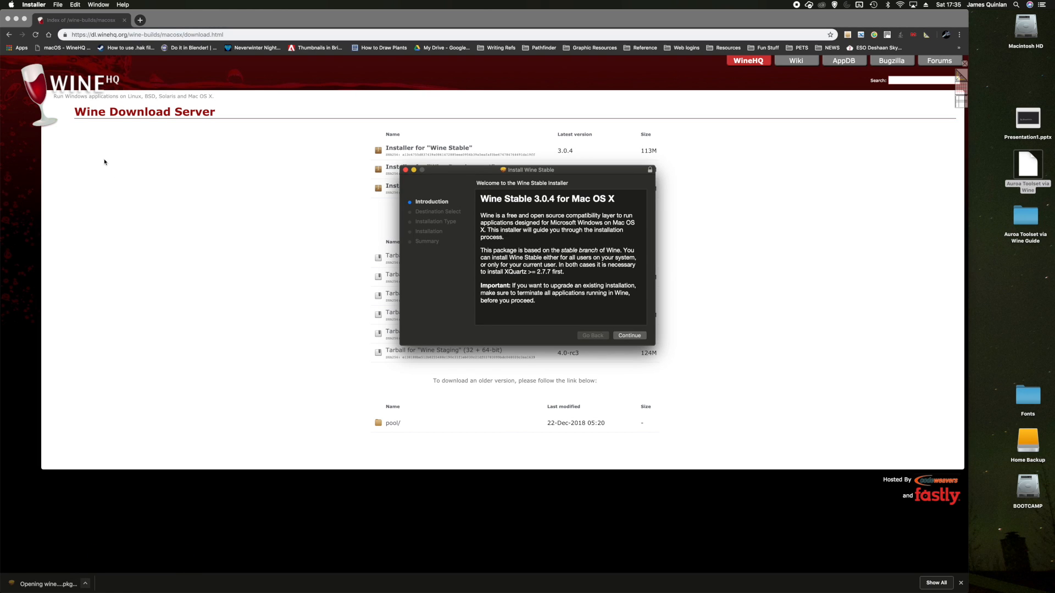
pyautogui.click(9, 20)
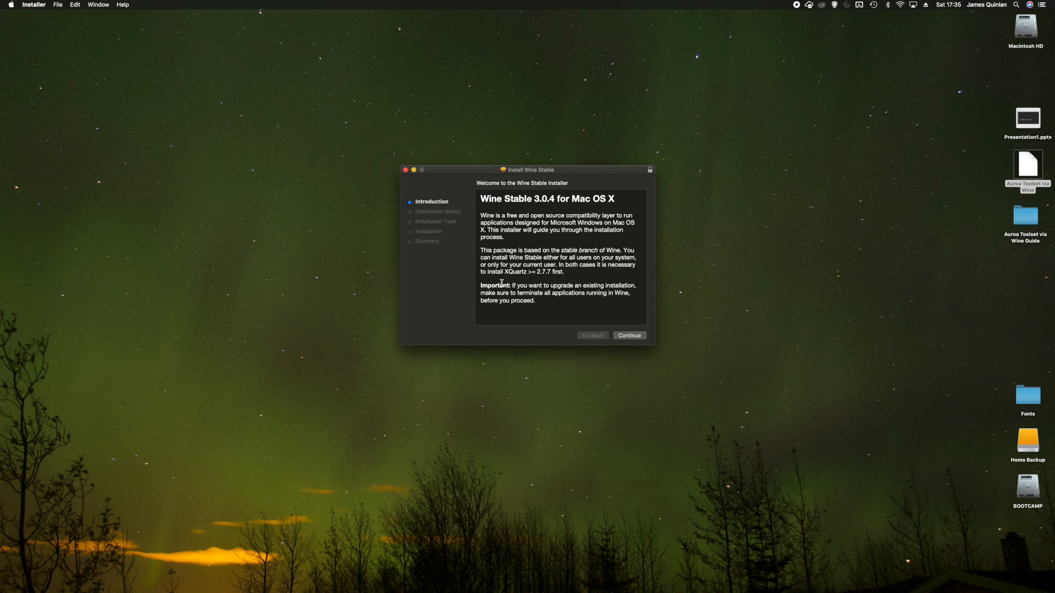
# Step: Install Wine Stable with the optional 64 bit support, authorising it with the account password, and move the installer to the Trash
pyautogui.click(629, 336)
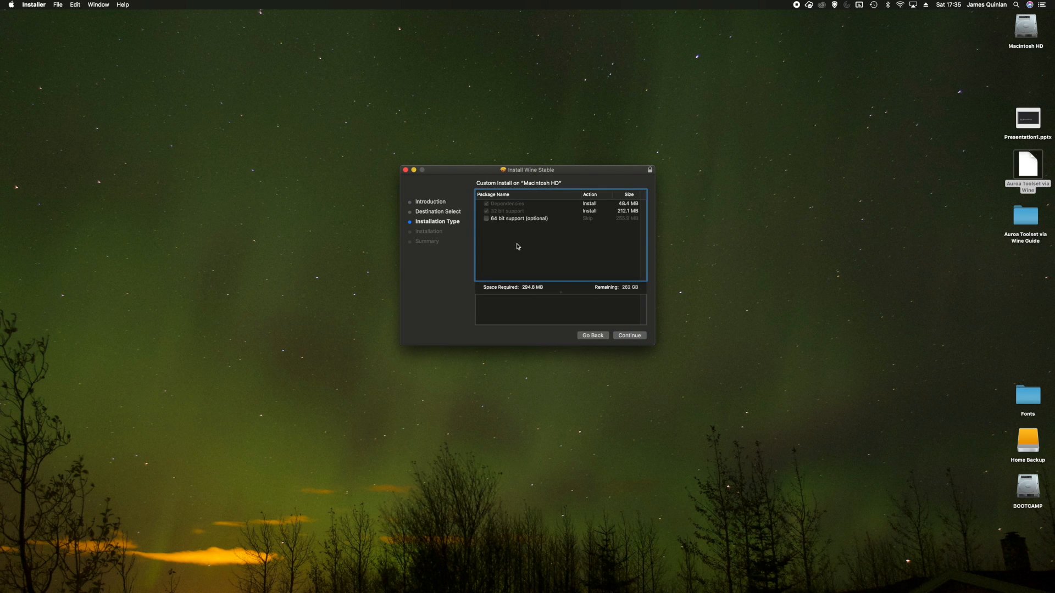
pyautogui.click(486, 218)
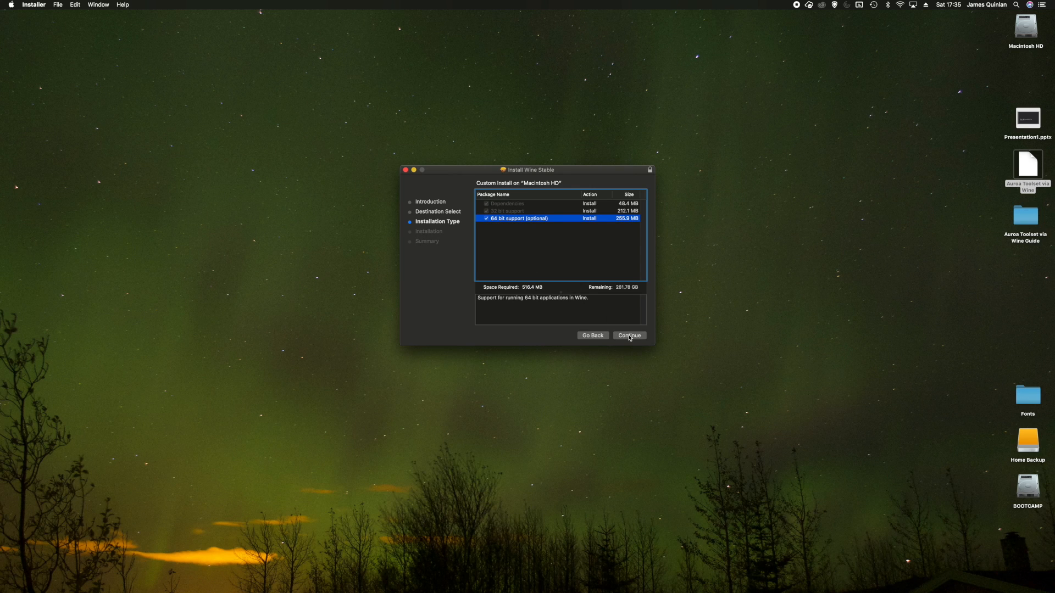
pyautogui.click(630, 336)
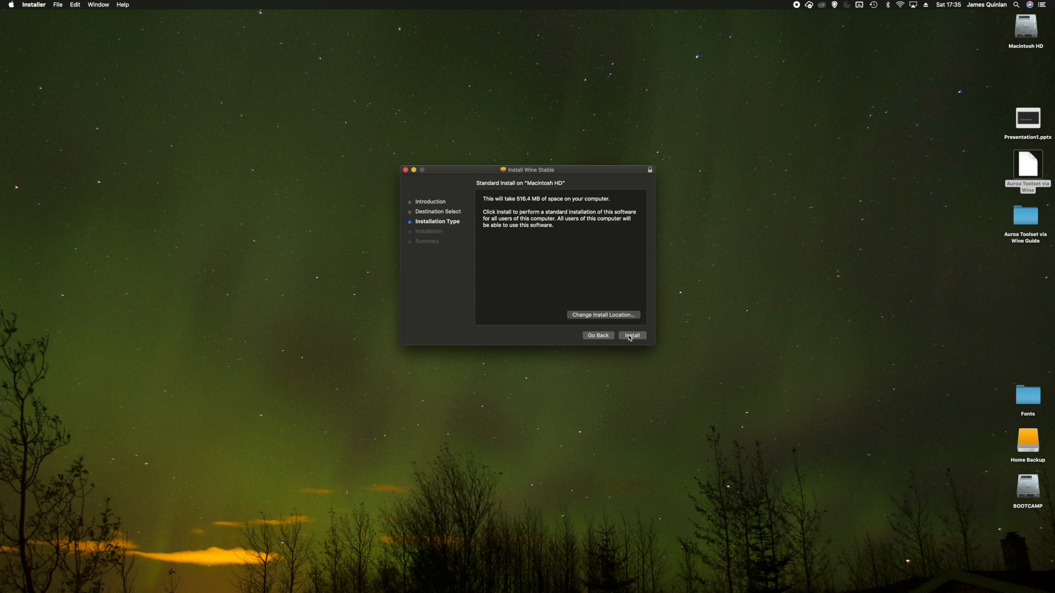
pyautogui.click(630, 337)
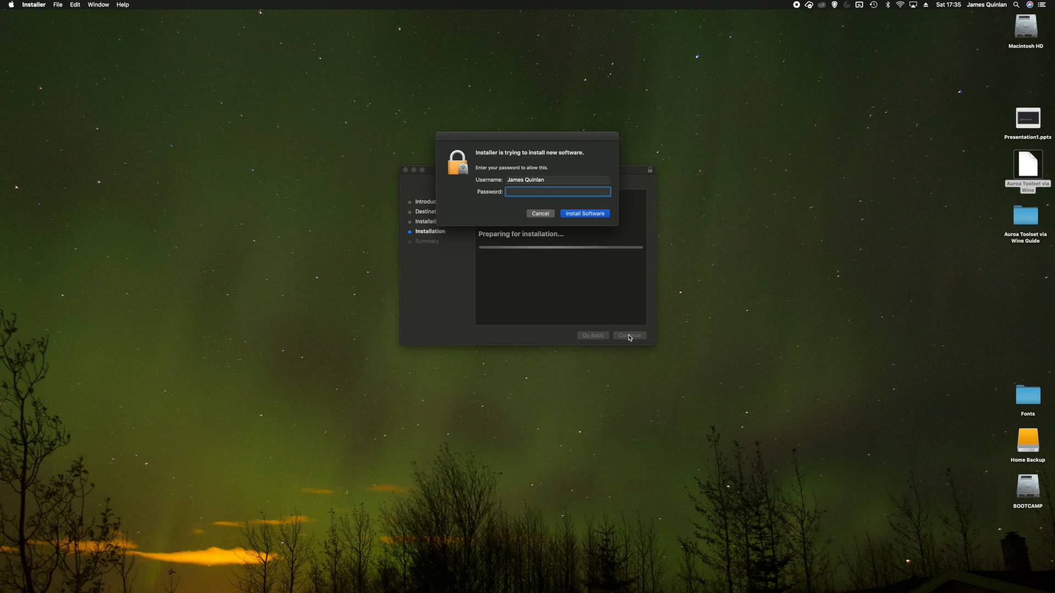
pyautogui.write('••••••')
pyautogui.press('Return')
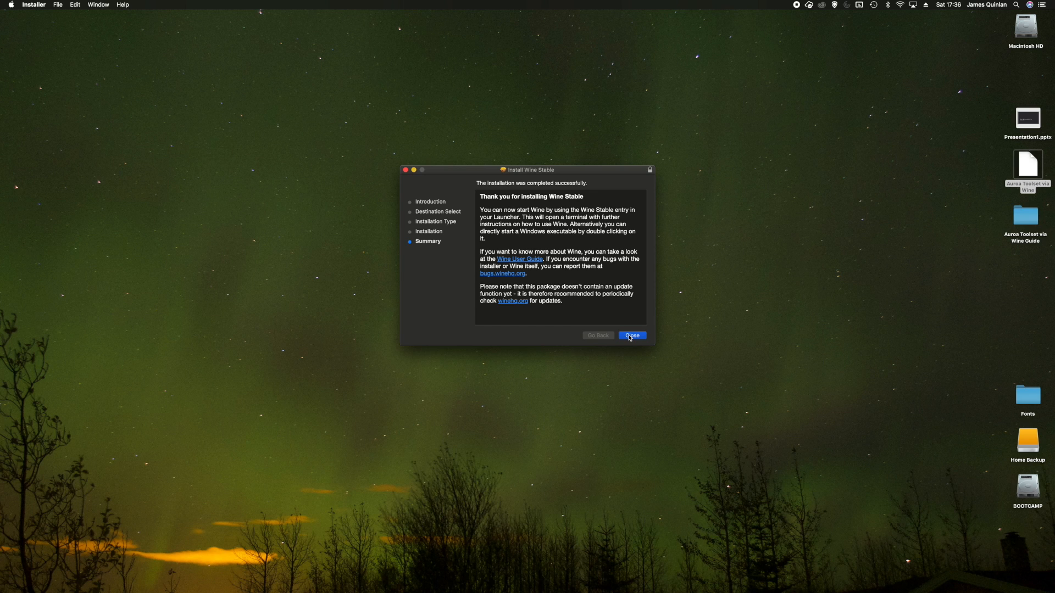
pyautogui.click(630, 336)
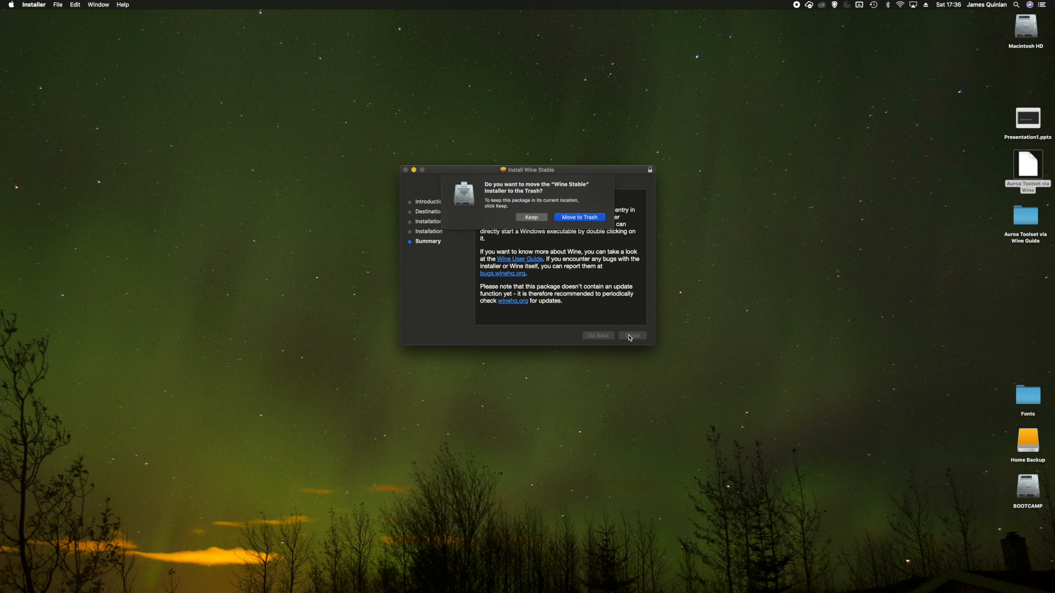
pyautogui.click(576, 218)
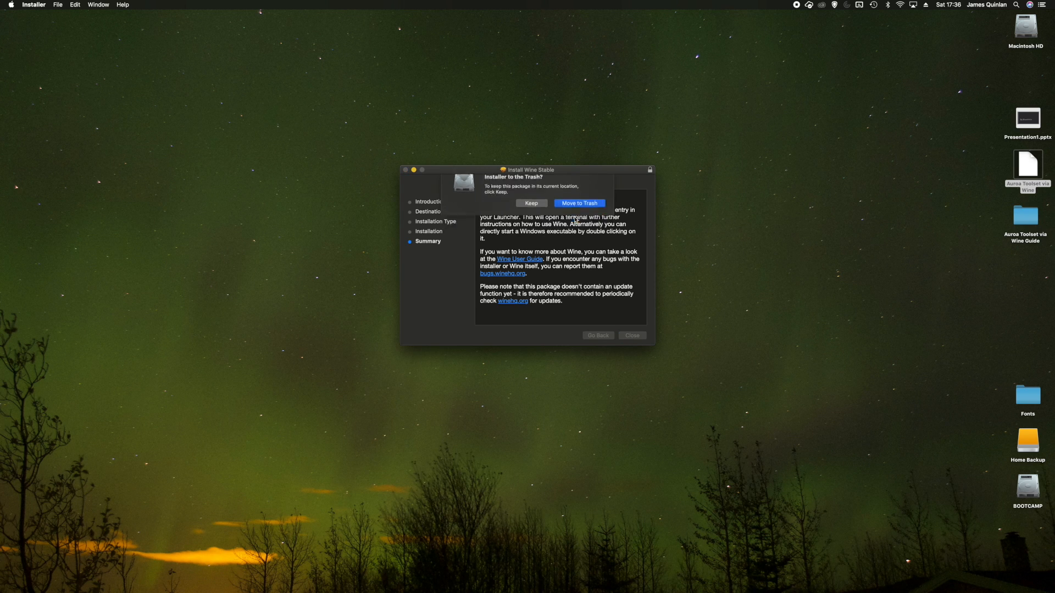
pyautogui.click(577, 224)
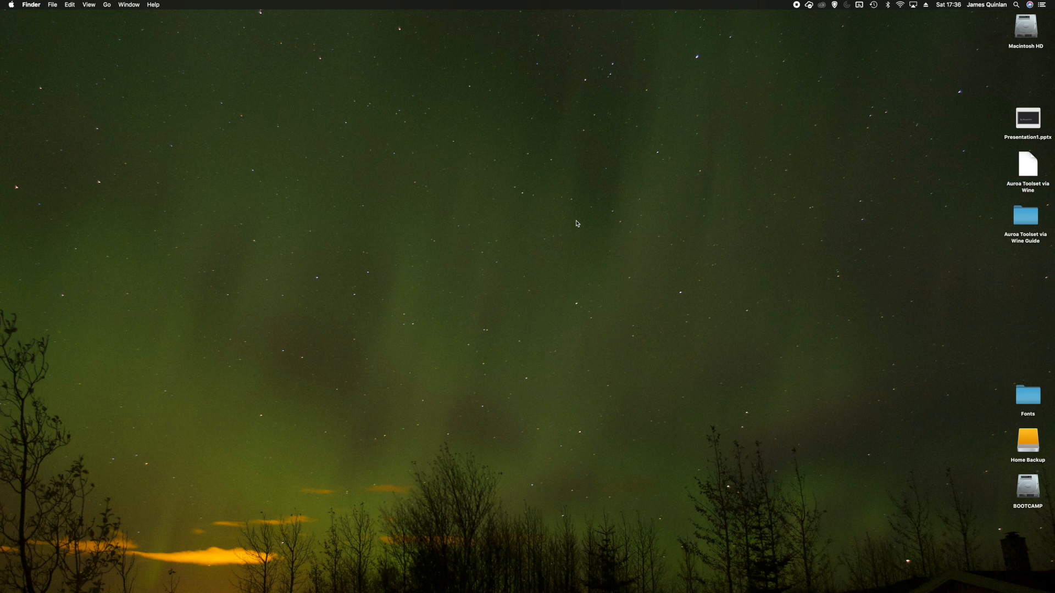
pyautogui.click(11, 4)
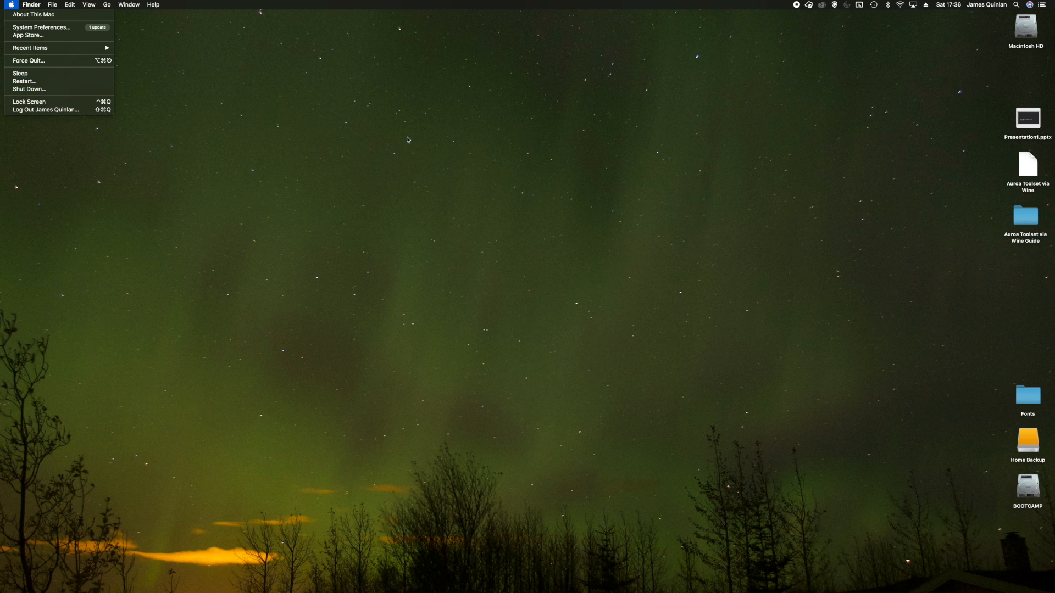
pyautogui.click(836, 223)
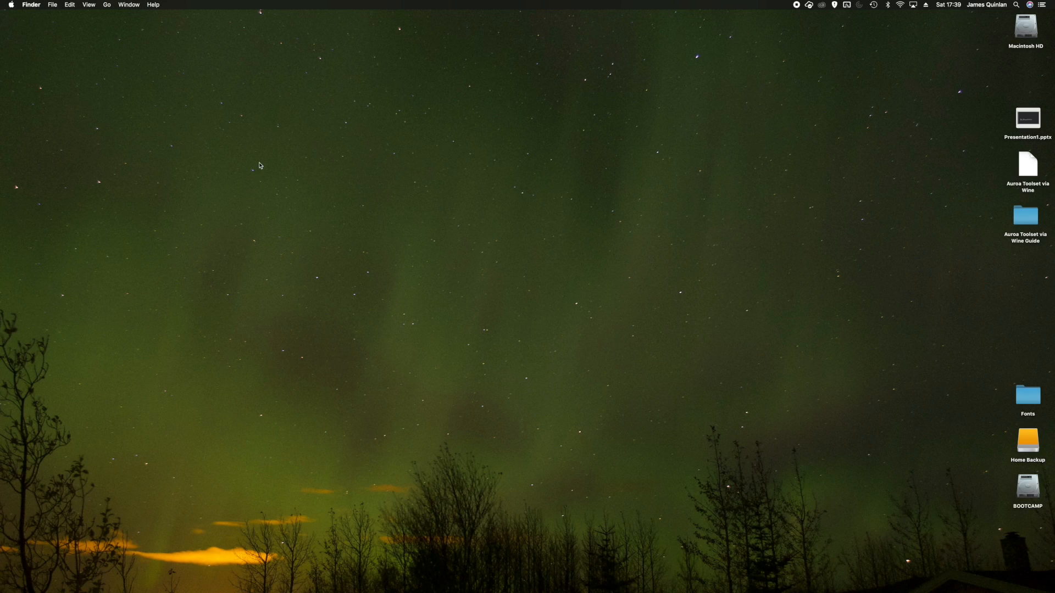
# Step: Open the user's Library folder in Finder and go to the Steam folder inside Application Support
pyautogui.click(106, 5)
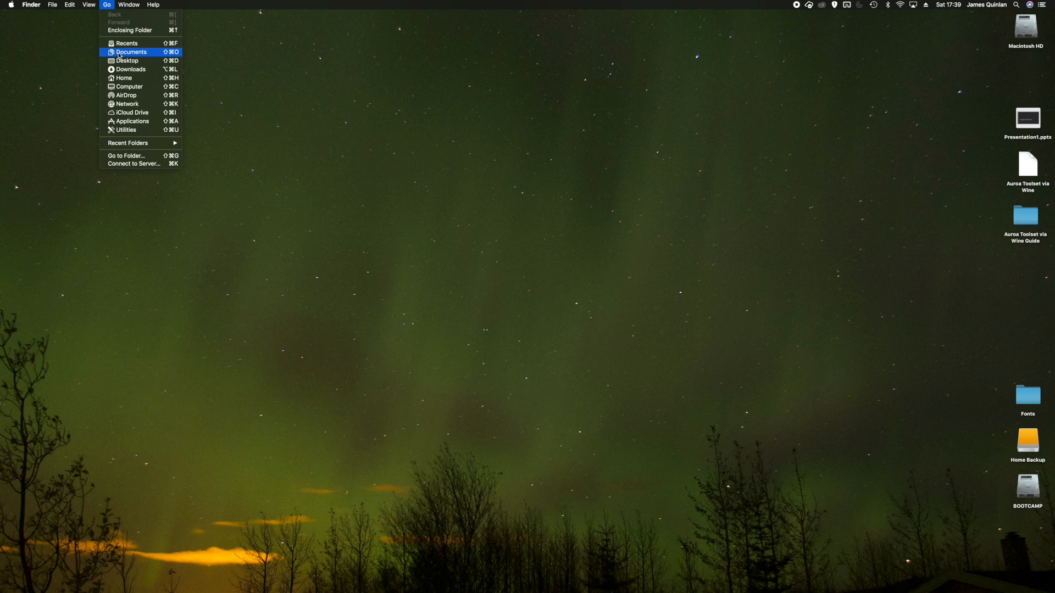
pyautogui.click(122, 87)
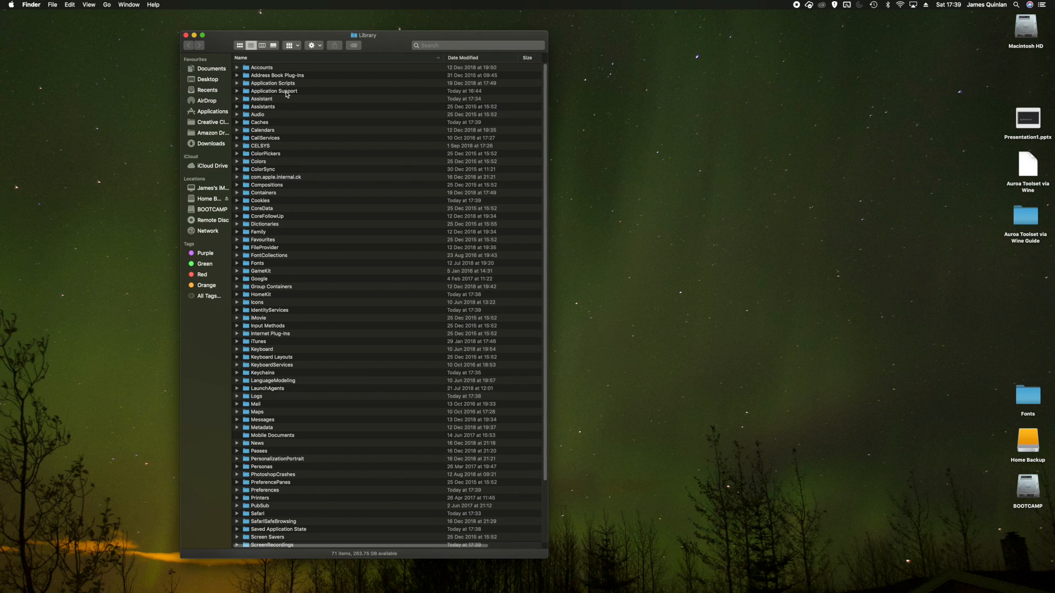
pyautogui.click(287, 94)
pyautogui.doubleClick(286, 93)
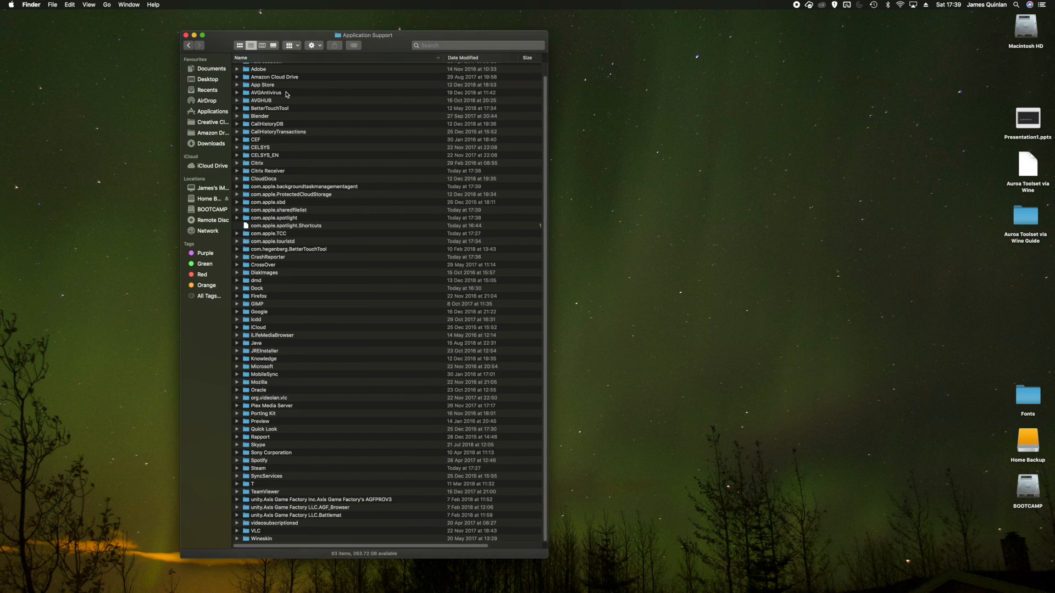
pyautogui.click(266, 470)
pyautogui.doubleClick(263, 471)
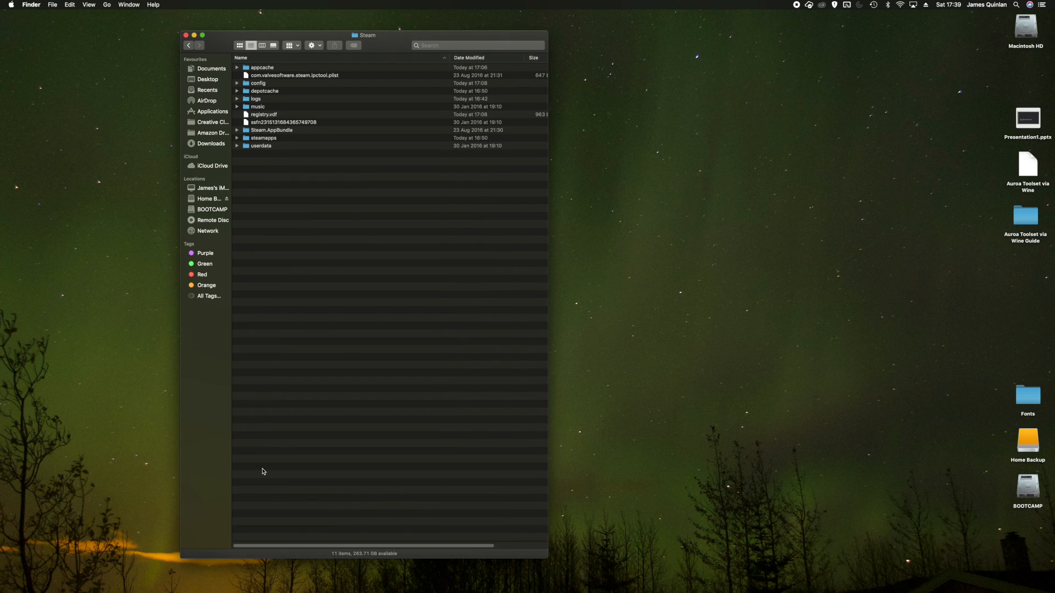
# Step: Navigate from the Steam folder through steamapps, common, Neverwinter Nights and bin to the win32 folder
pyautogui.click(272, 140)
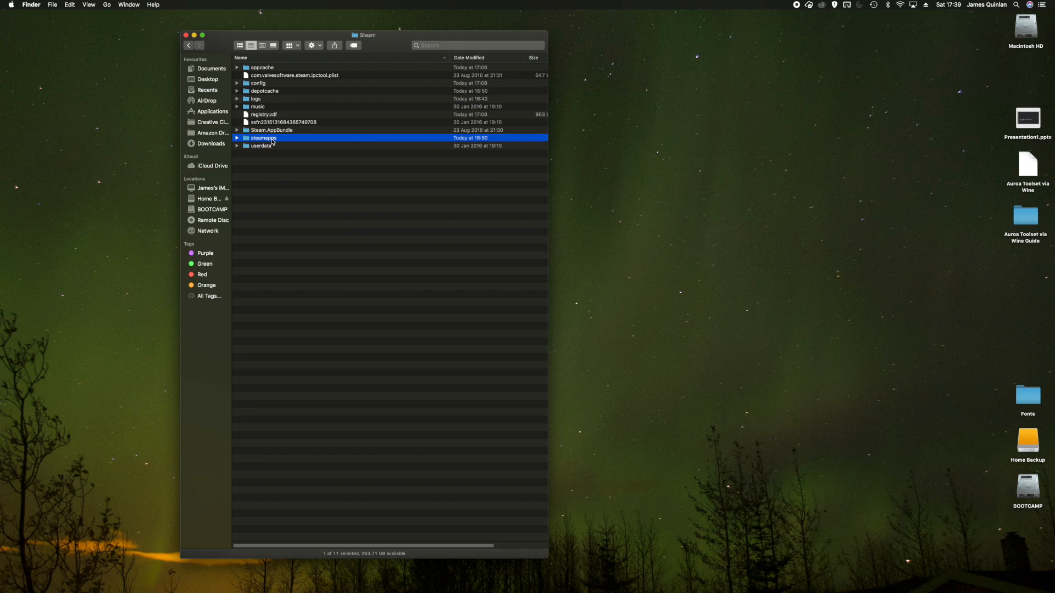
pyautogui.doubleClick(272, 140)
pyautogui.click(263, 101)
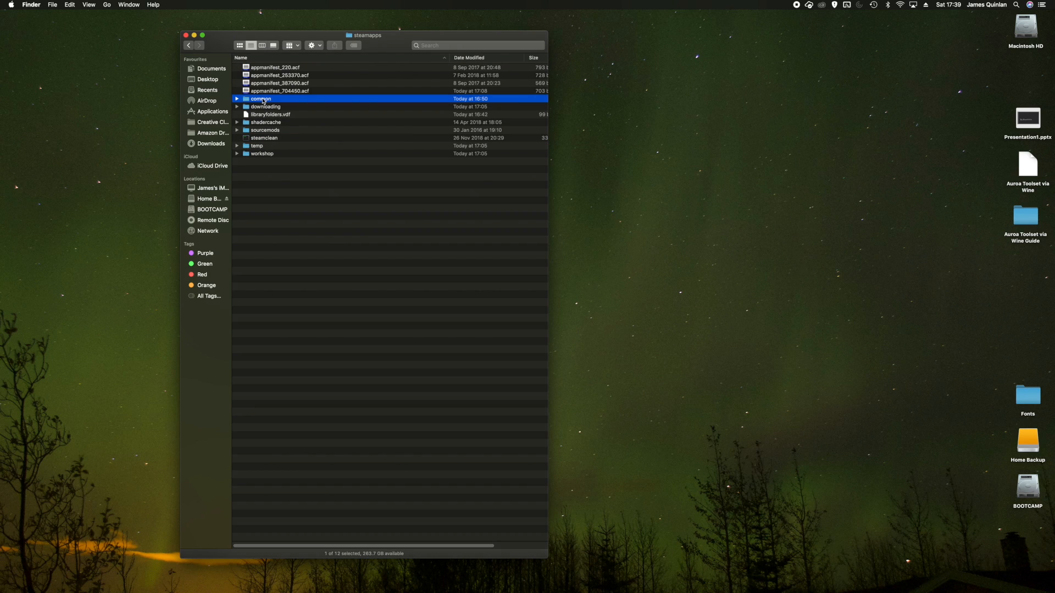
pyautogui.doubleClick(263, 101)
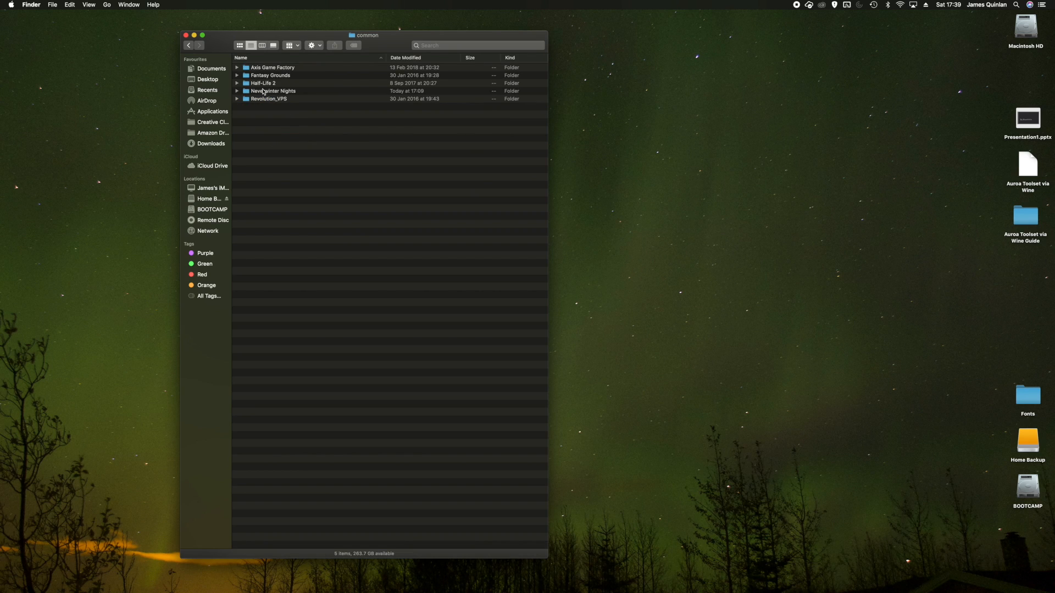
pyautogui.click(266, 94)
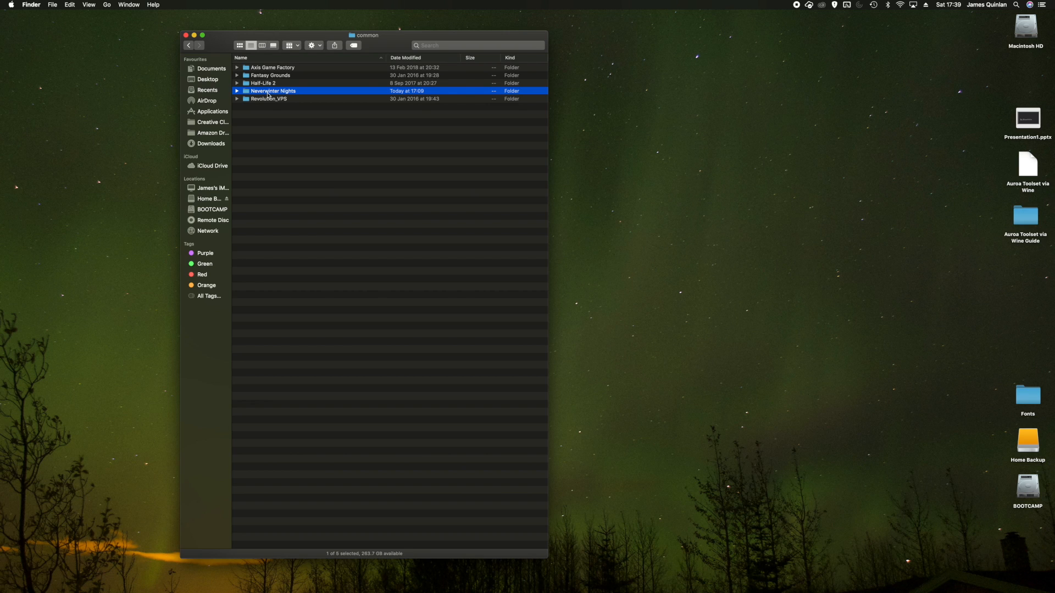
pyautogui.doubleClick(268, 92)
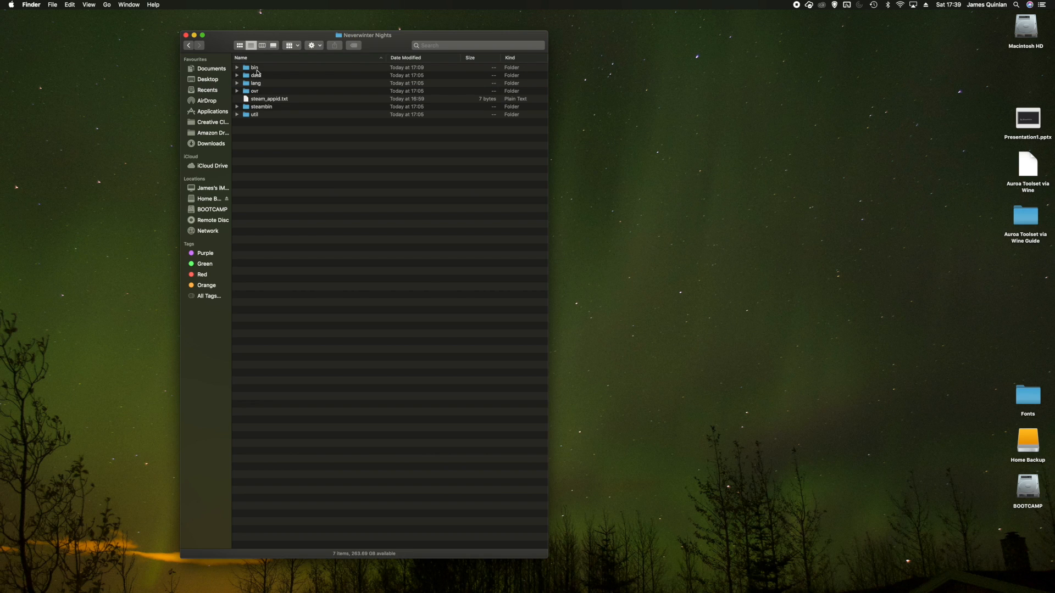
pyautogui.click(256, 69)
pyautogui.doubleClick(257, 69)
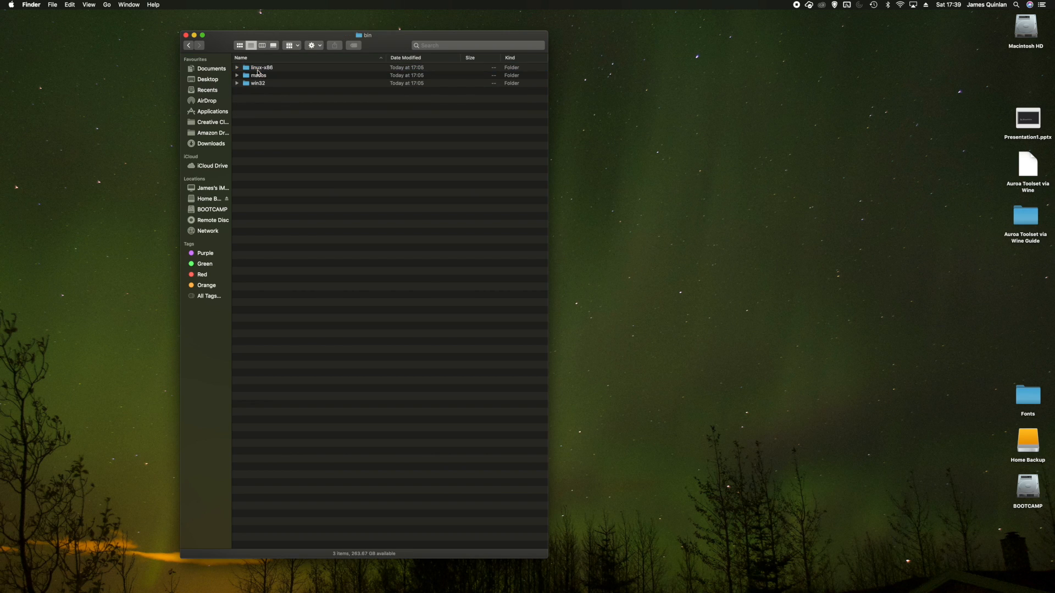
pyautogui.click(263, 84)
pyautogui.doubleClick(263, 84)
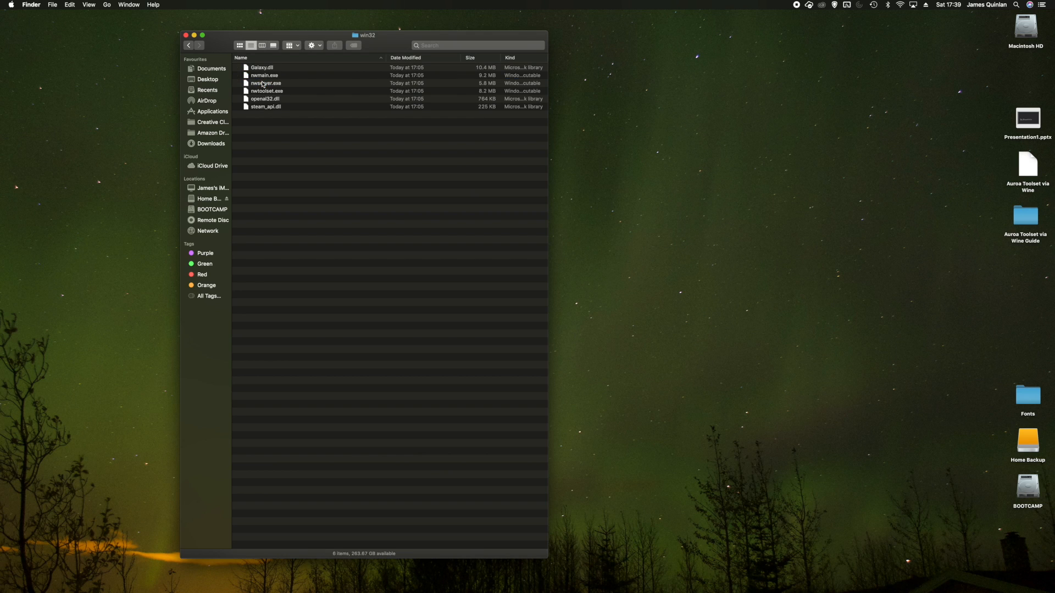
# Step: Reposition the win32 folder window and open nwtoolset.exe with Wine Stable
pyautogui.moveTo(292, 37); pyautogui.dragTo(393, 60)
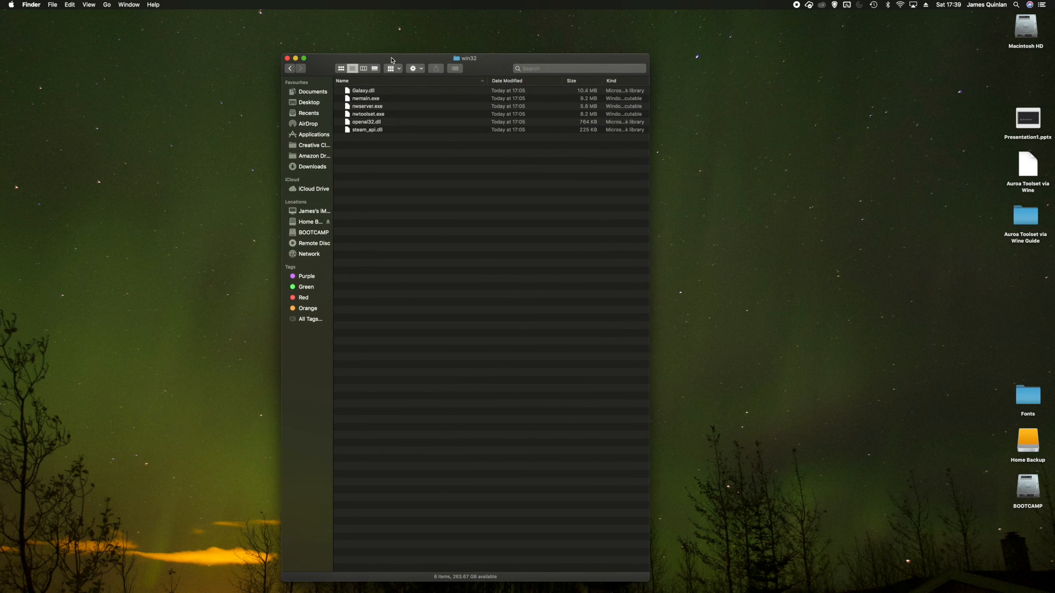
pyautogui.click(361, 116)
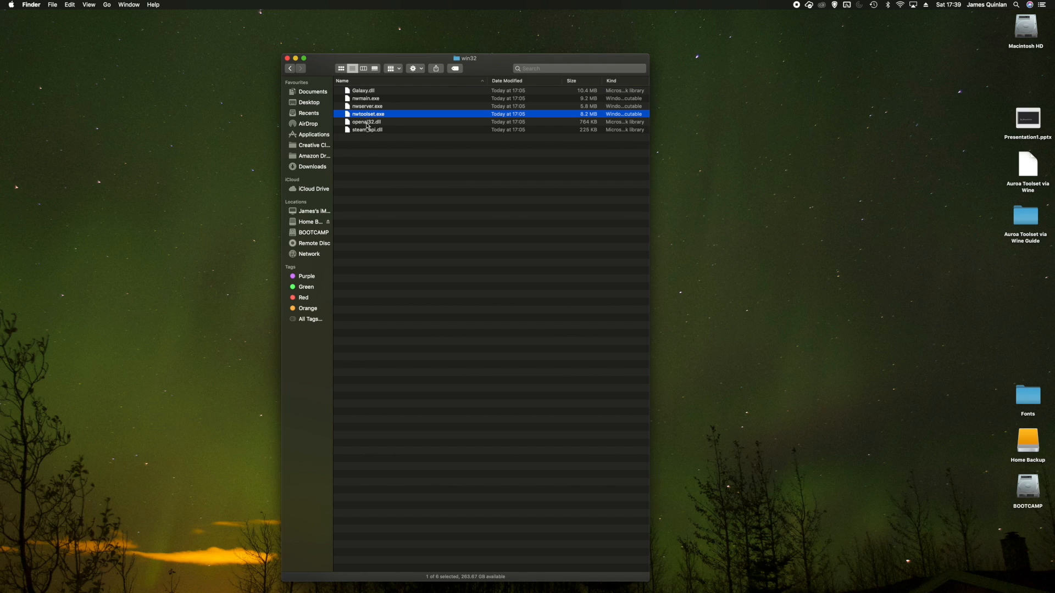
pyautogui.rightClick(366, 116)
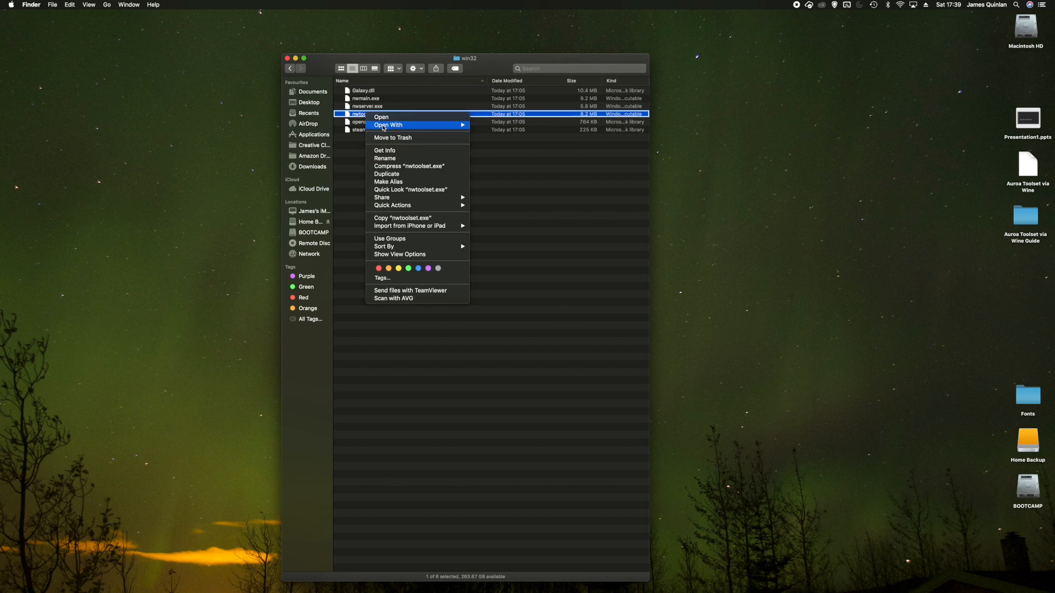
pyautogui.moveTo(460, 125)
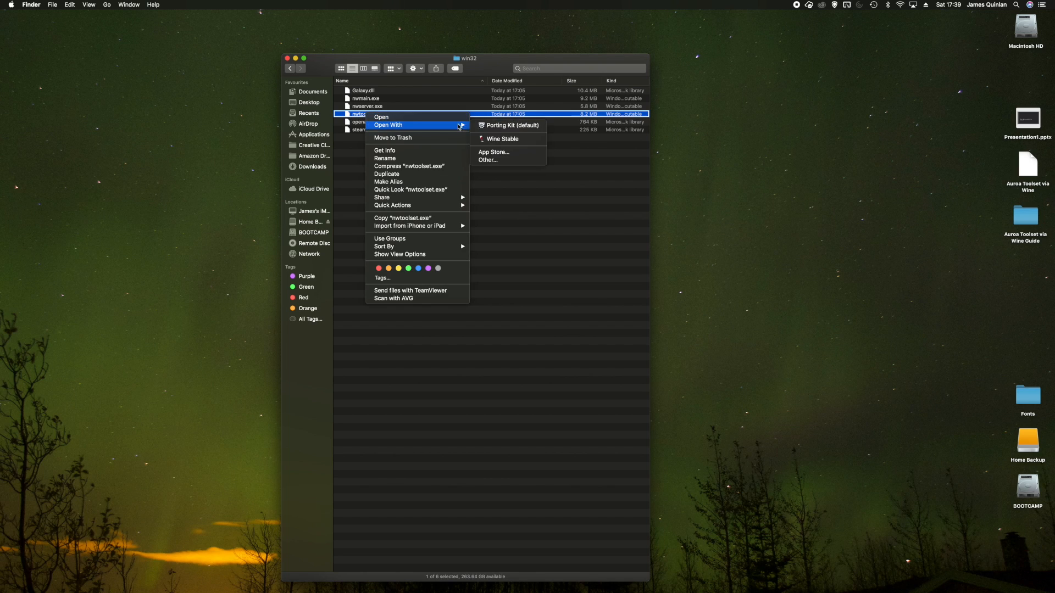
pyautogui.click(499, 139)
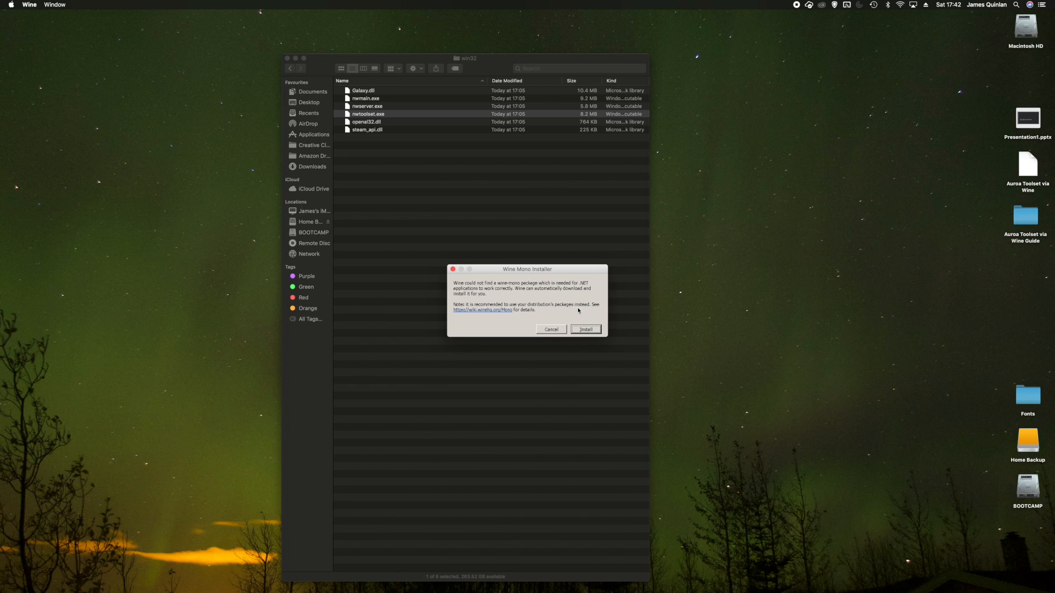
# Step: Install the wine-mono package Wine asks for and dismiss the toolset's missing registry key error
pyautogui.click(589, 332)
pyautogui.click(581, 330)
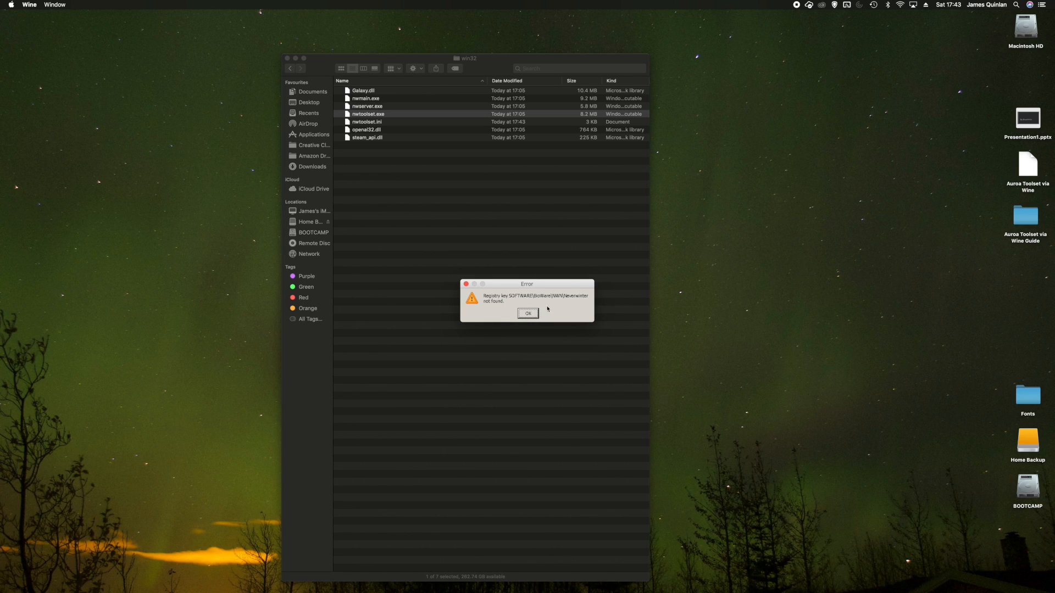
pyautogui.moveTo(563, 287); pyautogui.dragTo(565, 287)
pyautogui.click(530, 315)
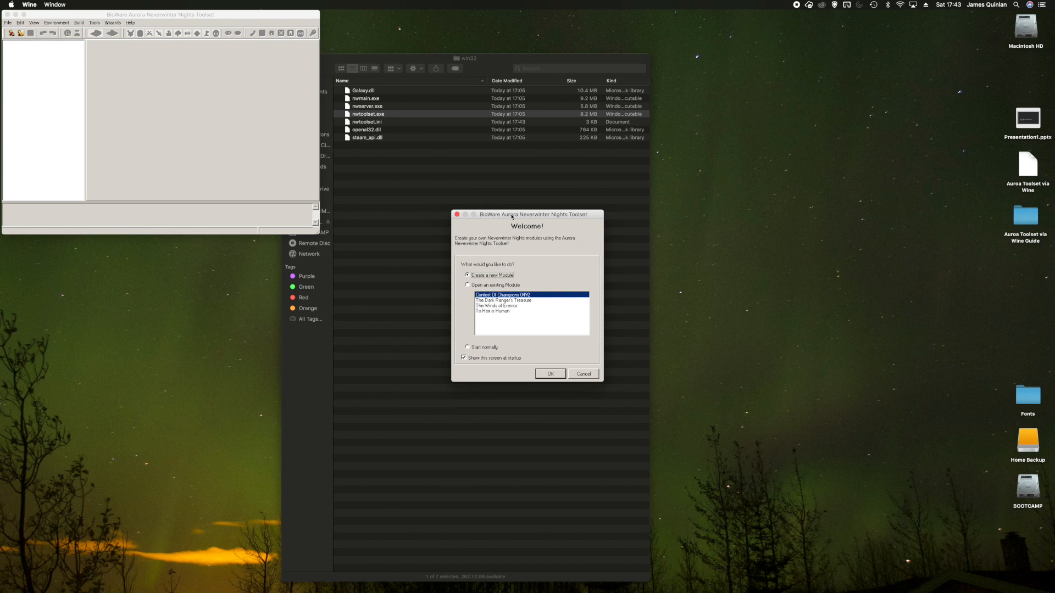
# Step: Start a new module from the toolset's Welcome dialog and accept the default module title in the Module Wizard
pyautogui.moveTo(513, 216); pyautogui.dragTo(250, 128)
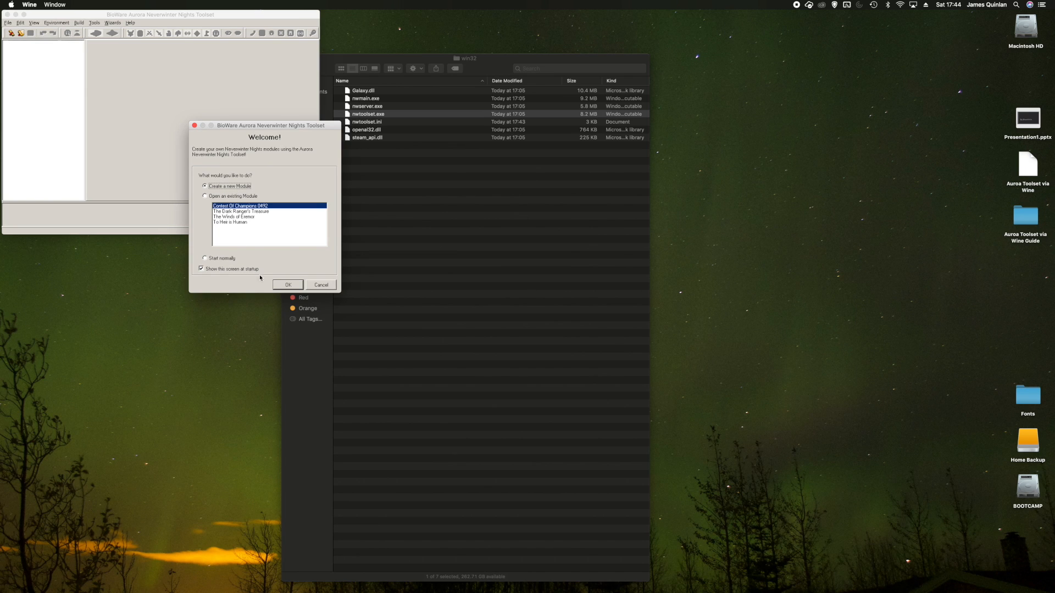
pyautogui.click(288, 285)
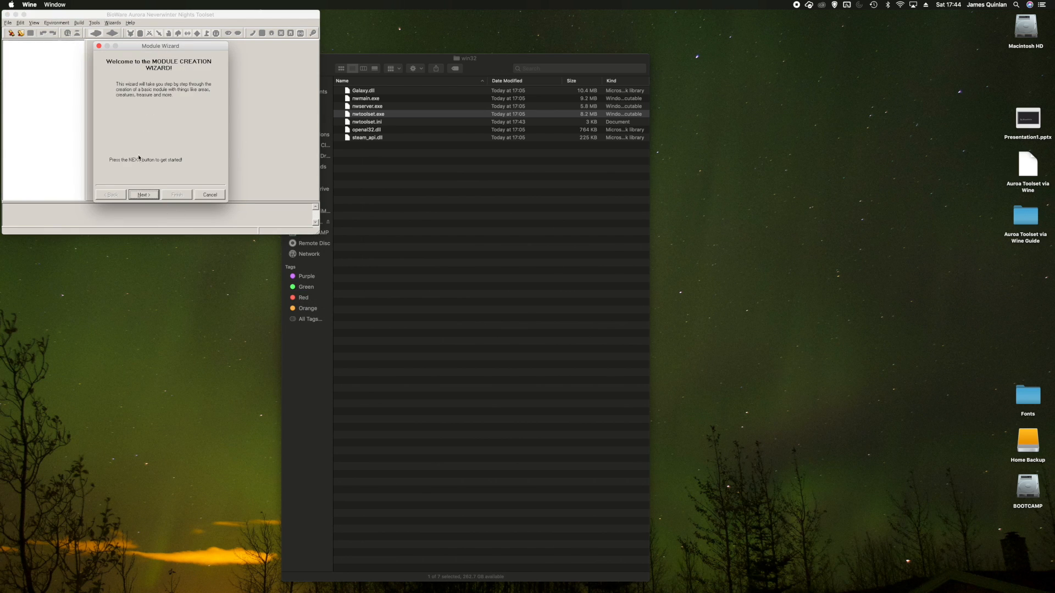
pyautogui.click(143, 196)
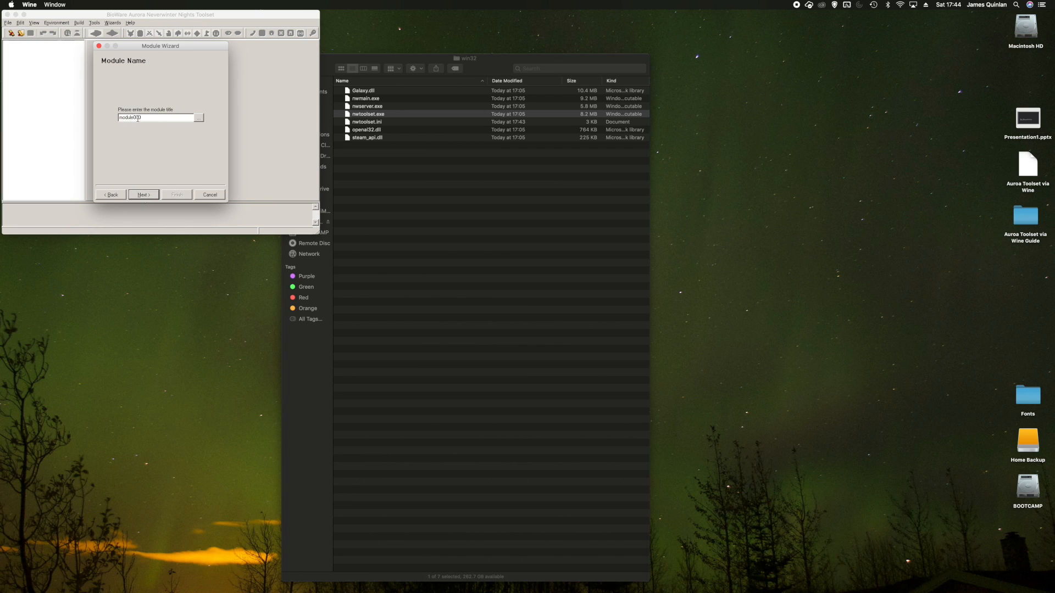
pyautogui.click(143, 195)
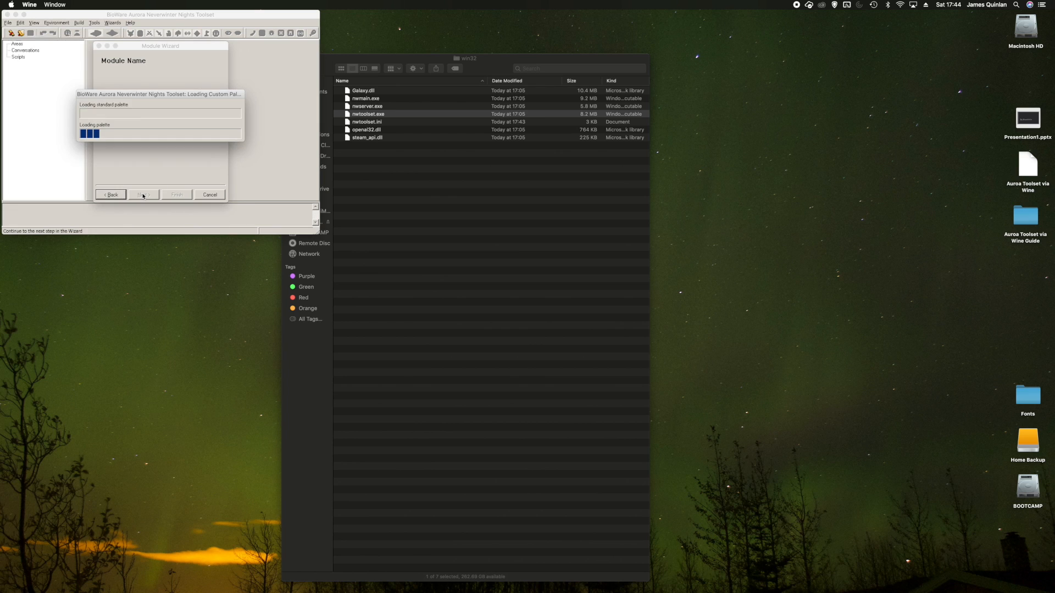
# Step: Create Area 001 with the Barrows Interior tileset and Medium size in the Area Wizard, and complete the Module Wizard
pyautogui.click(162, 110)
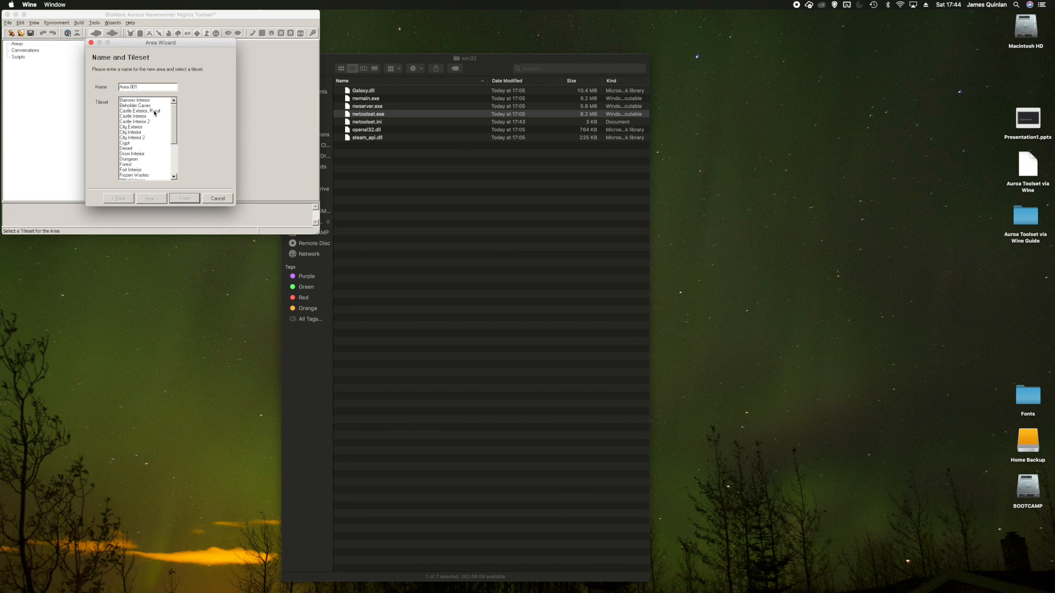
pyautogui.click(146, 100)
pyautogui.click(151, 199)
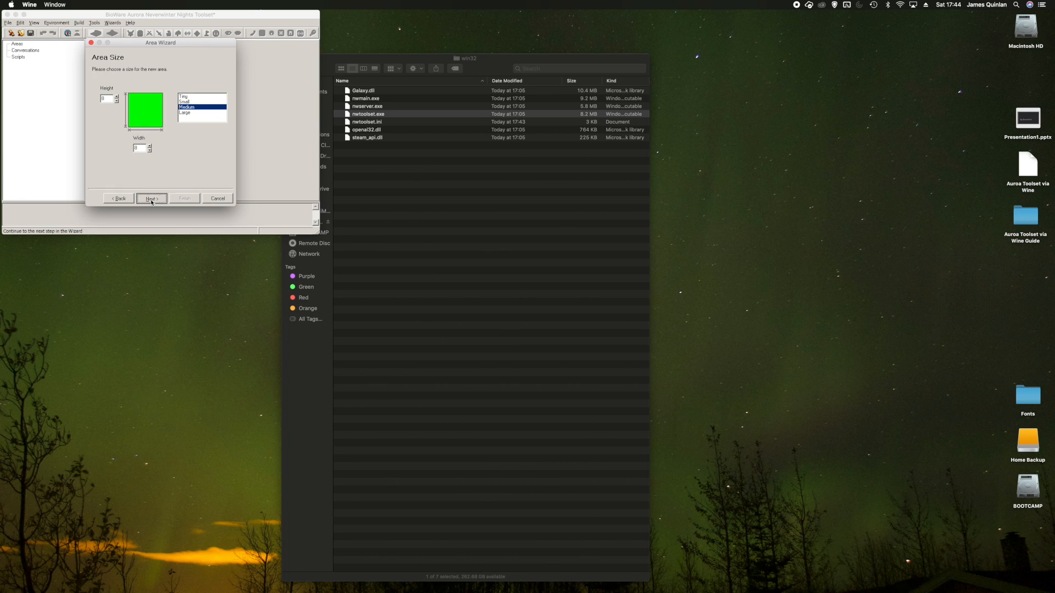
pyautogui.click(151, 199)
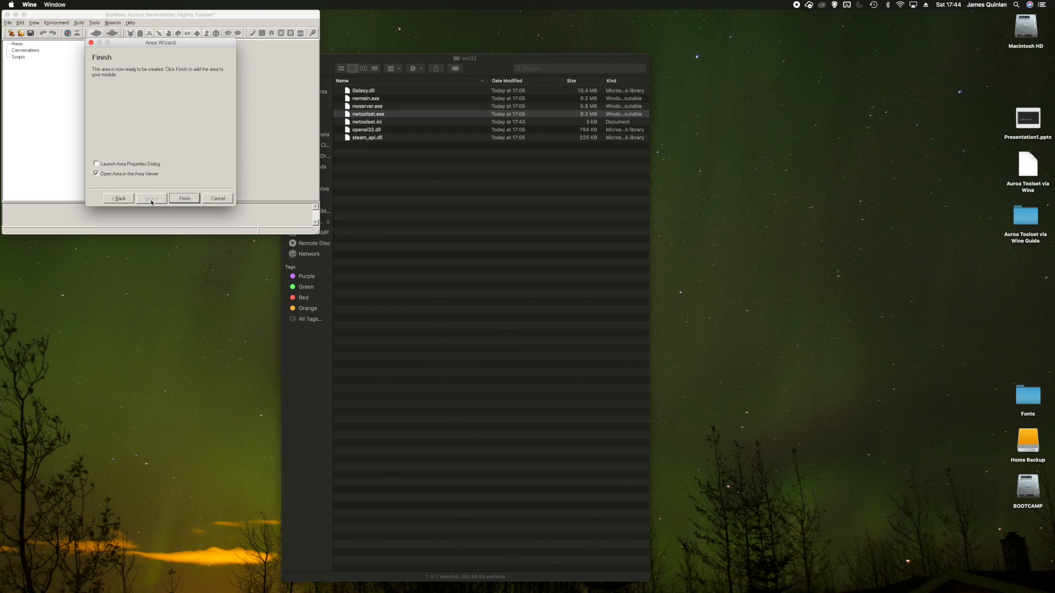
pyautogui.click(185, 198)
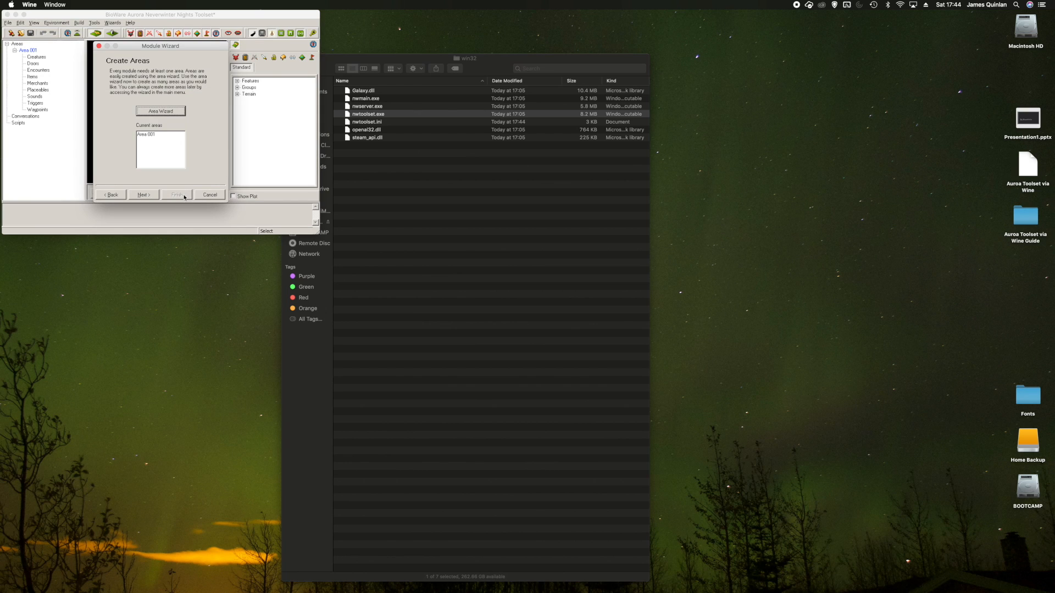
pyautogui.click(148, 196)
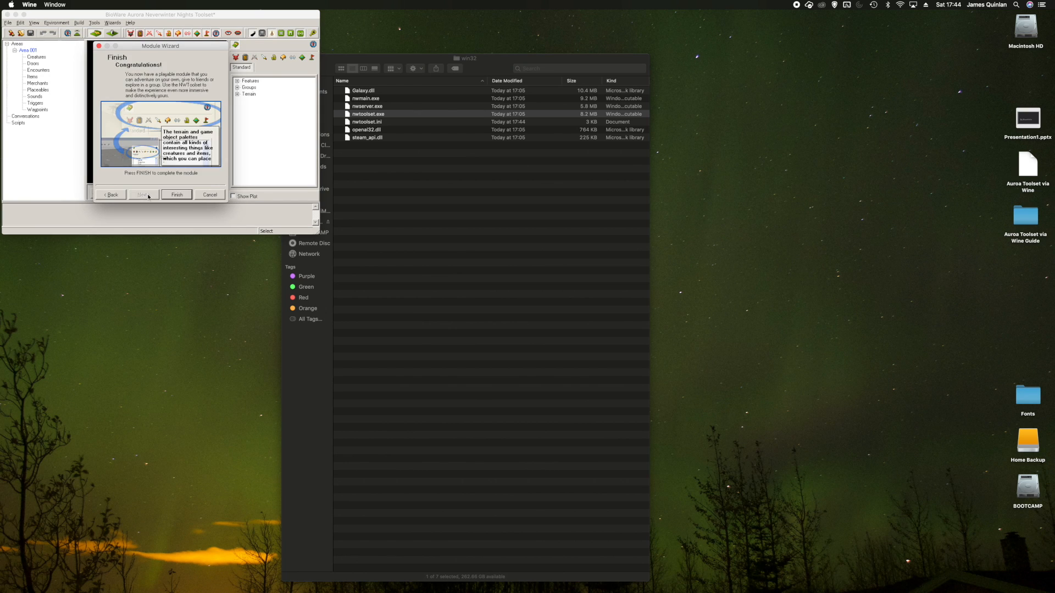
pyautogui.click(177, 194)
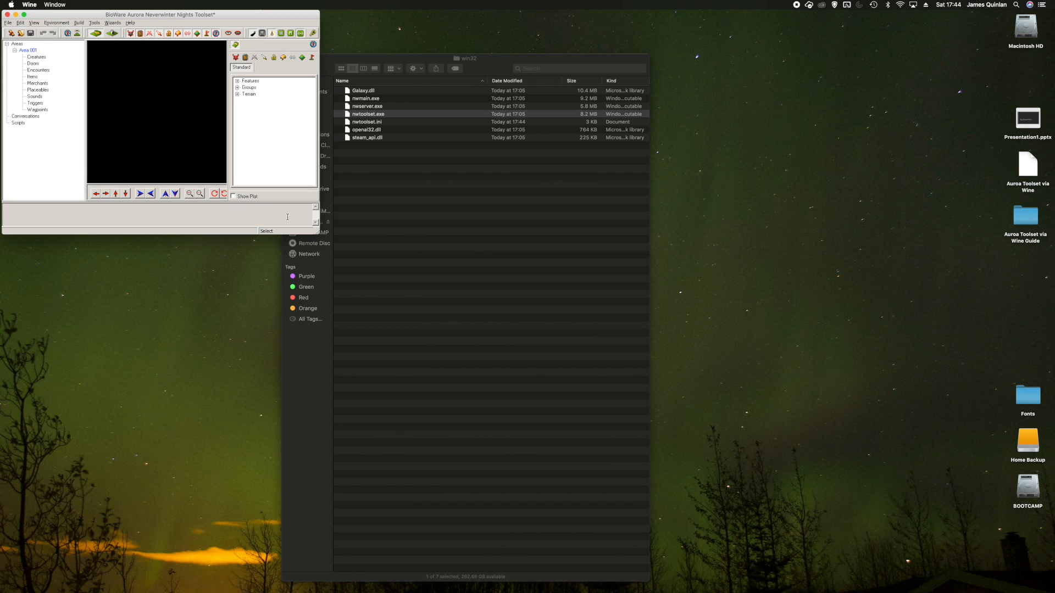
# Step: Enlarge the toolset window and paint connected Barrow terrain diagonally across Area 001, from its lower left towards its upper right
pyautogui.moveTo(320, 233); pyautogui.dragTo(1047, 550)
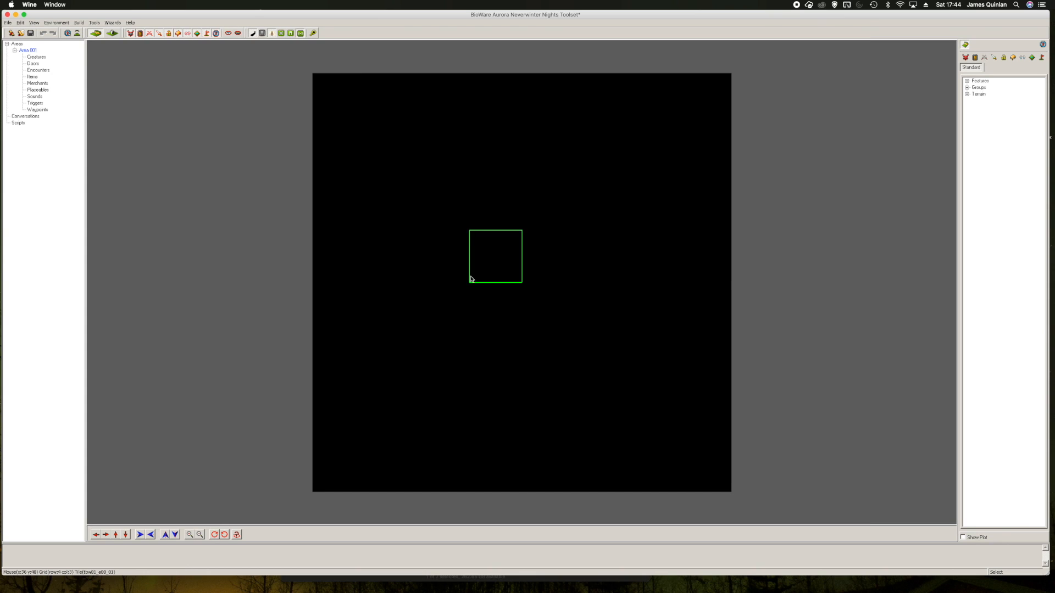
pyautogui.click(966, 94)
pyautogui.click(986, 101)
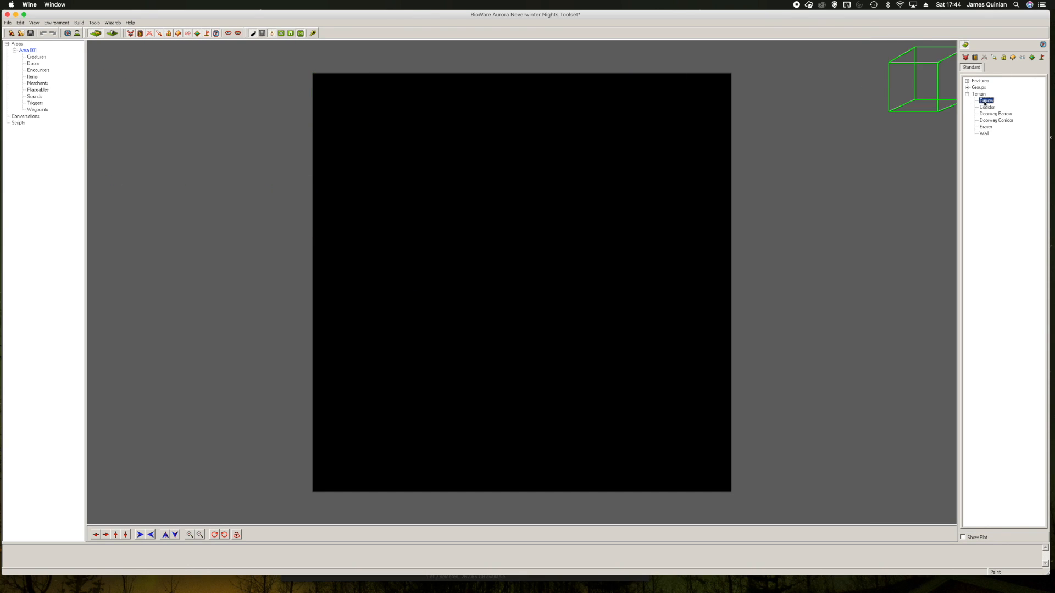
pyautogui.click(505, 224)
pyautogui.click(480, 234)
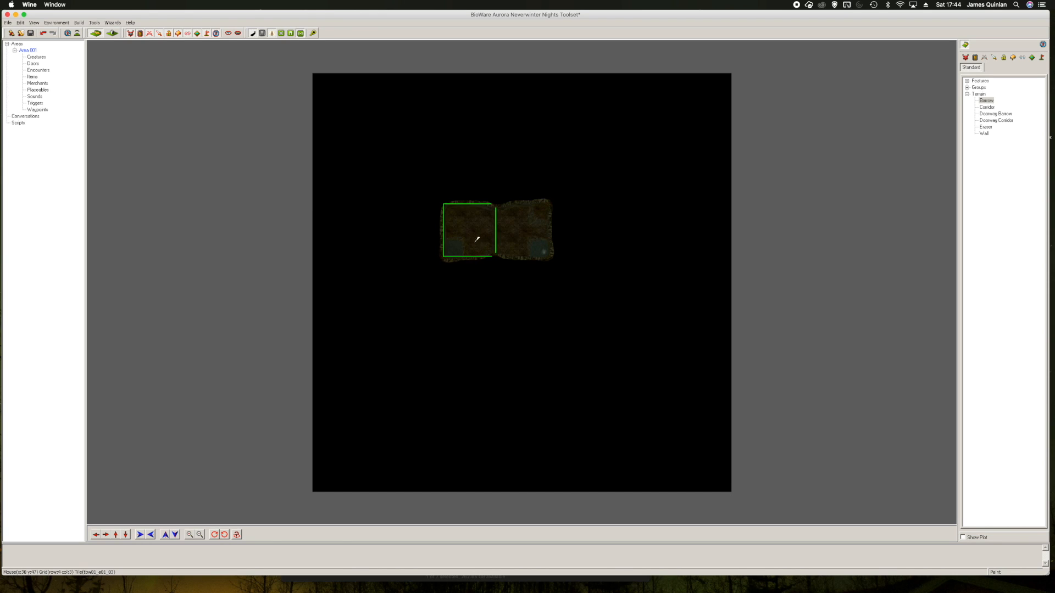
pyautogui.click(467, 277)
pyautogui.click(518, 267)
pyautogui.click(476, 332)
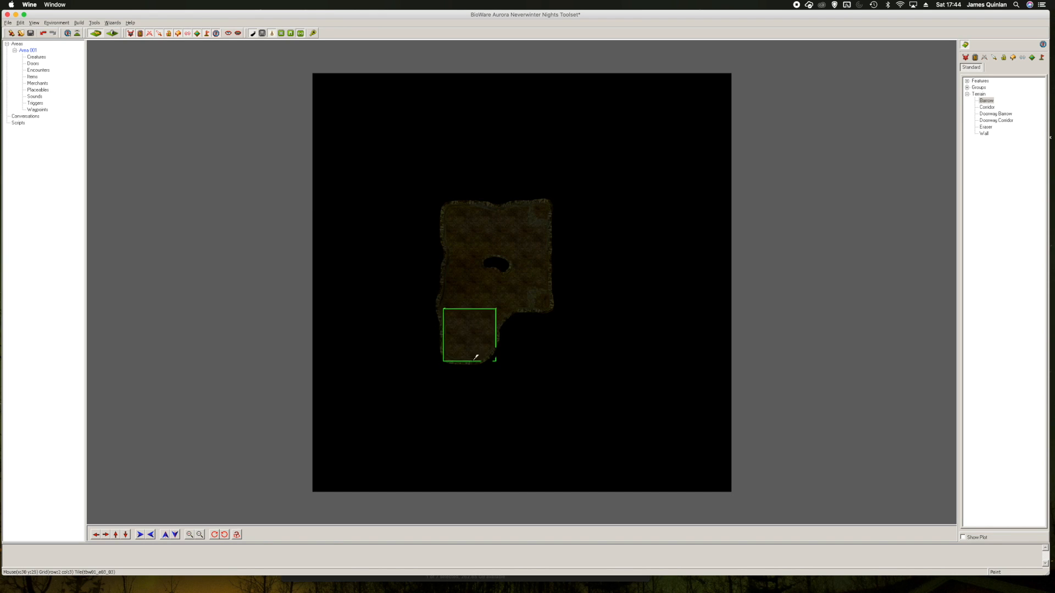
pyautogui.click(467, 374)
pyautogui.click(424, 386)
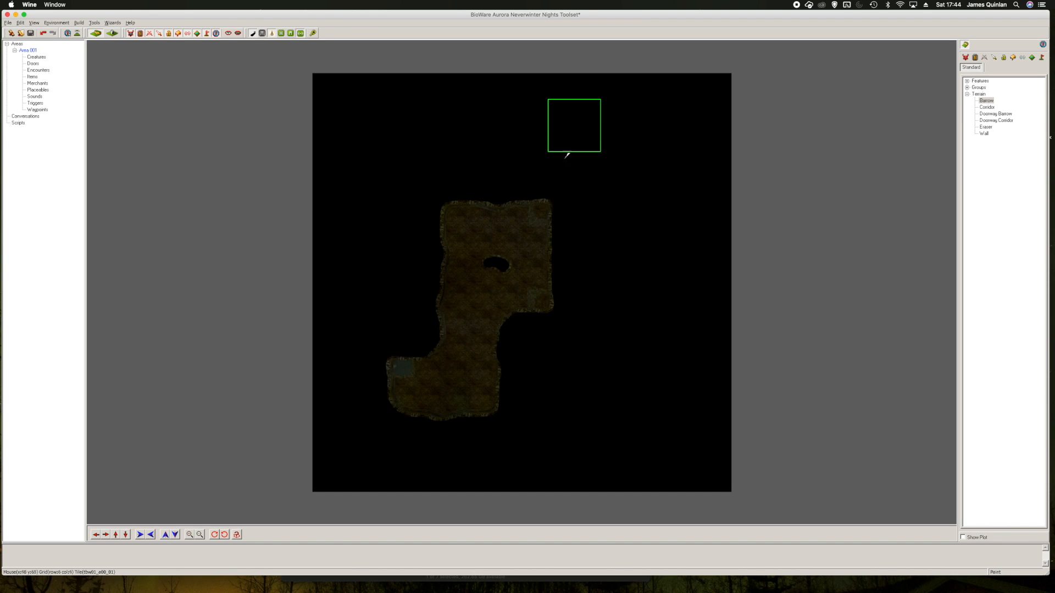
pyautogui.click(538, 174)
pyautogui.click(570, 169)
pyautogui.click(590, 124)
pyautogui.moveTo(558, 343); pyautogui.dragTo(553, 302)
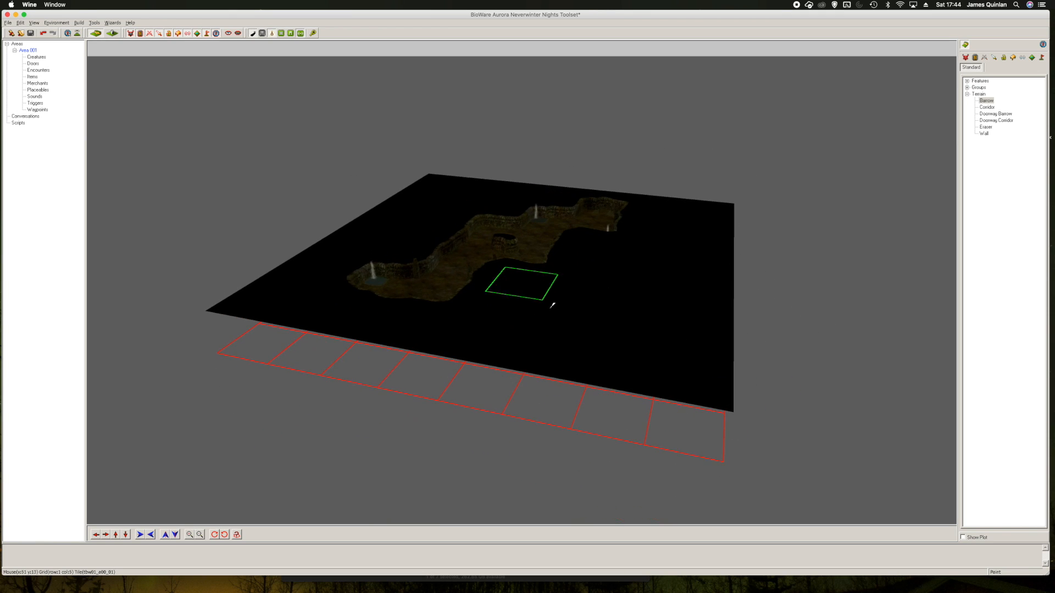
pyautogui.scroll(3, 553, 303)
pyautogui.scroll(2, 553, 300)
pyautogui.moveTo(549, 275); pyautogui.dragTo(615, 282)
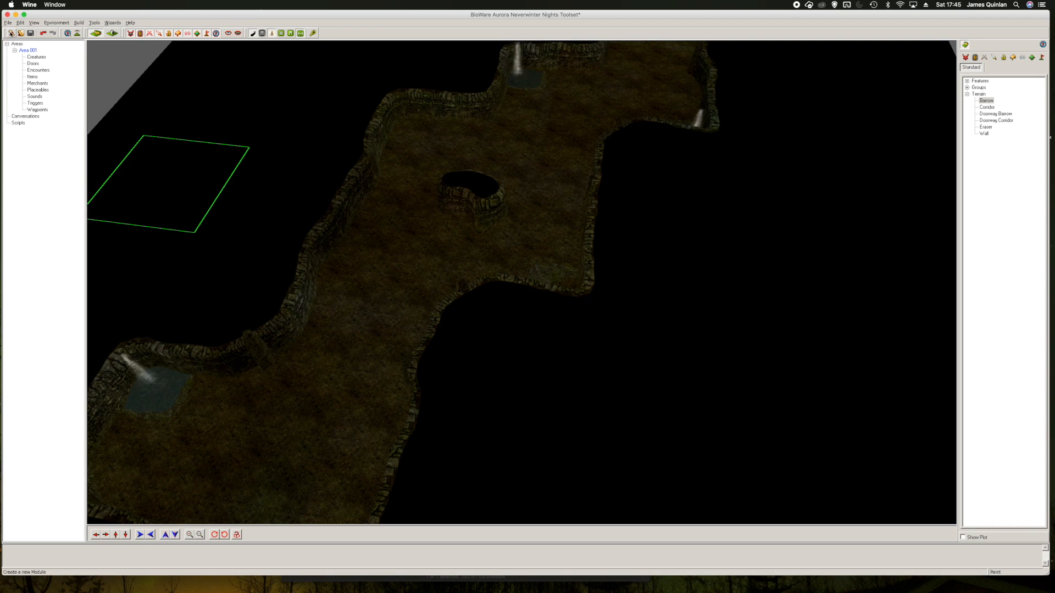
# Step: Try to exit the toolset while saving the module as Test Module 001, and dismiss the start location error
pyautogui.click(8, 22)
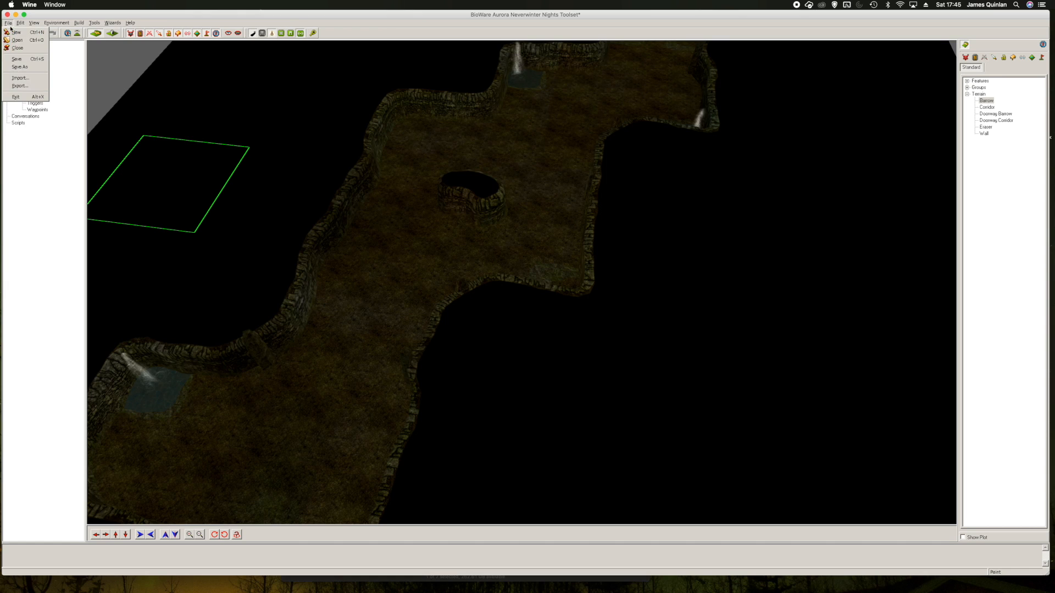
pyautogui.click(14, 97)
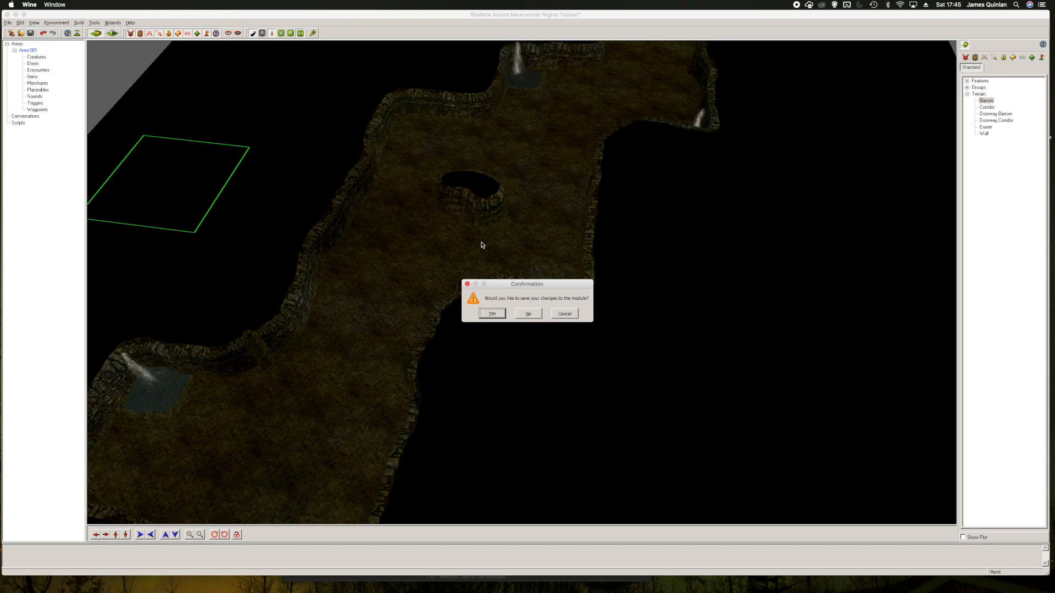
pyautogui.click(493, 314)
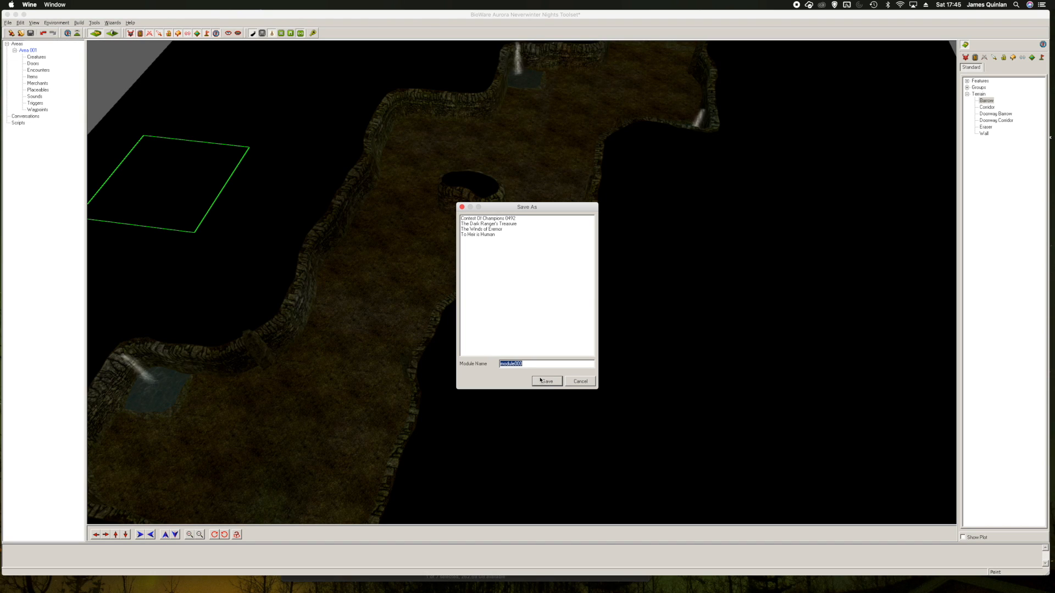
pyautogui.write('Tes')
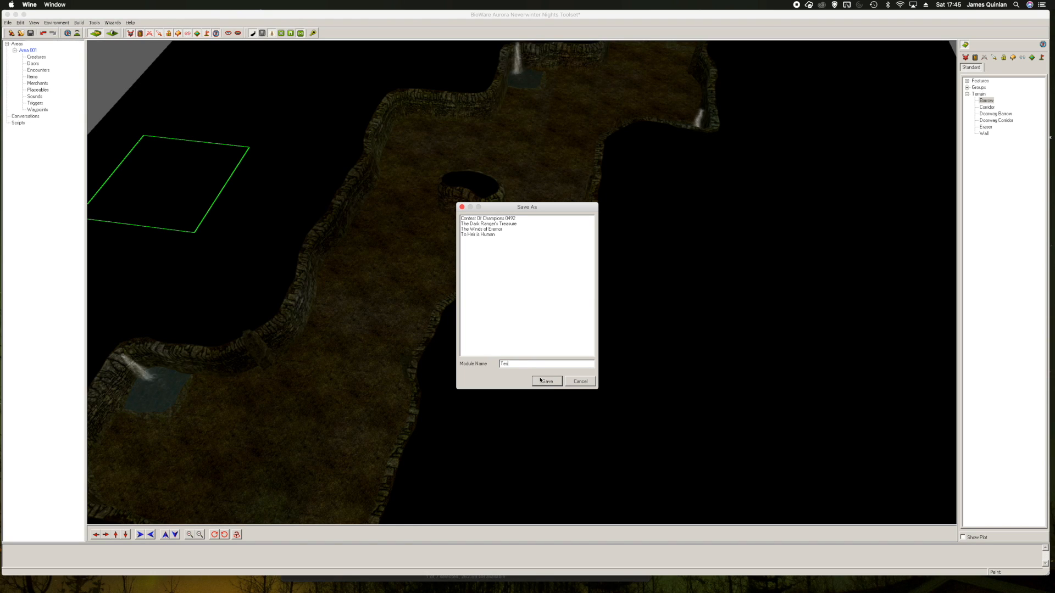
pyautogui.write('t Module 001')
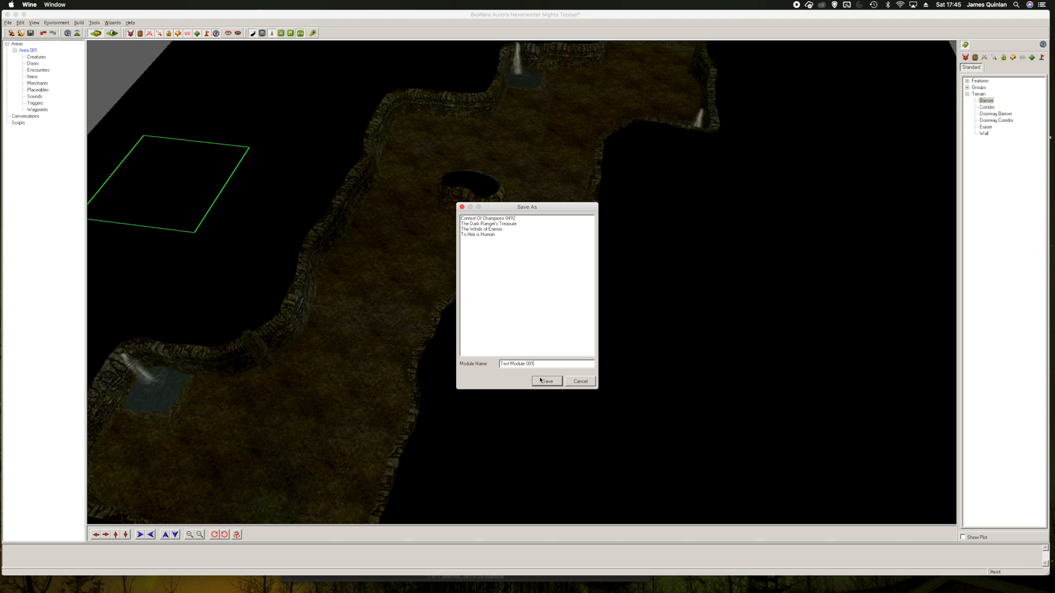
pyautogui.click(544, 381)
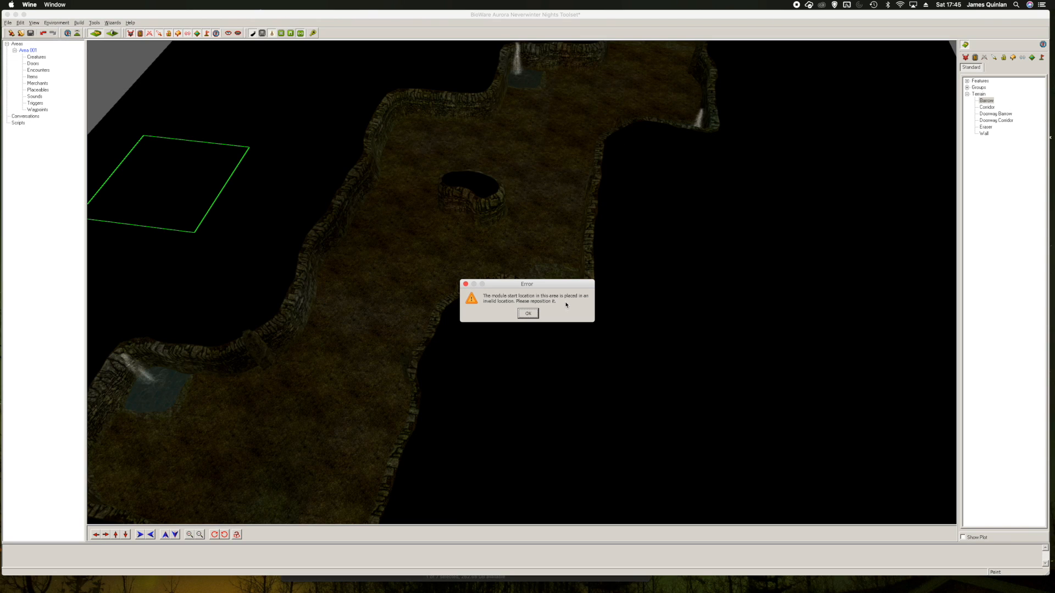
pyautogui.click(528, 314)
# Step: Place the module start location on the barrow floor, near the pool room at the lower end of the area
pyautogui.scroll(-3, 440, 362)
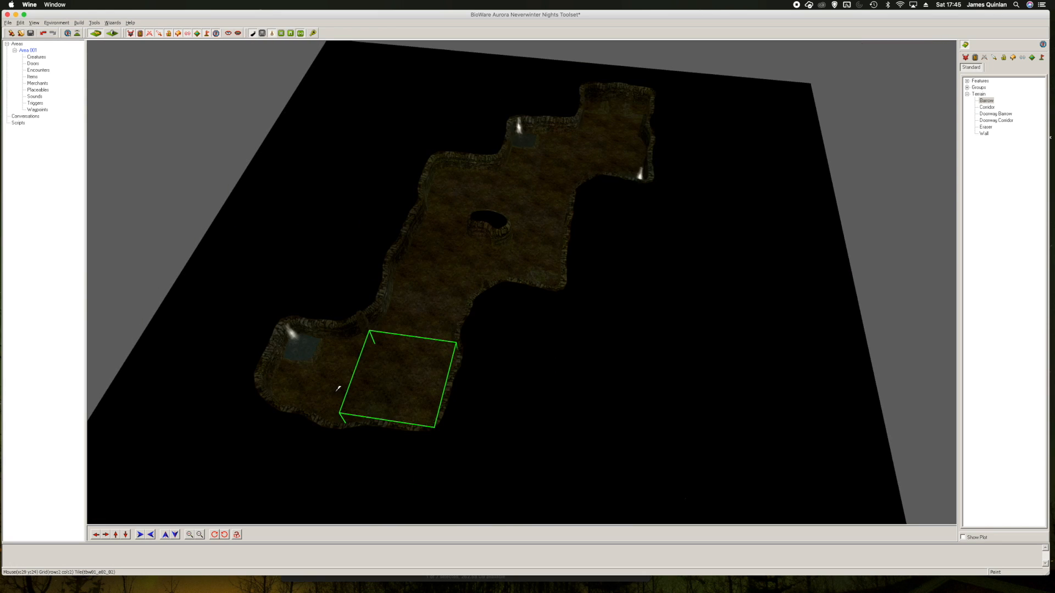
pyautogui.scroll(2, 443, 380)
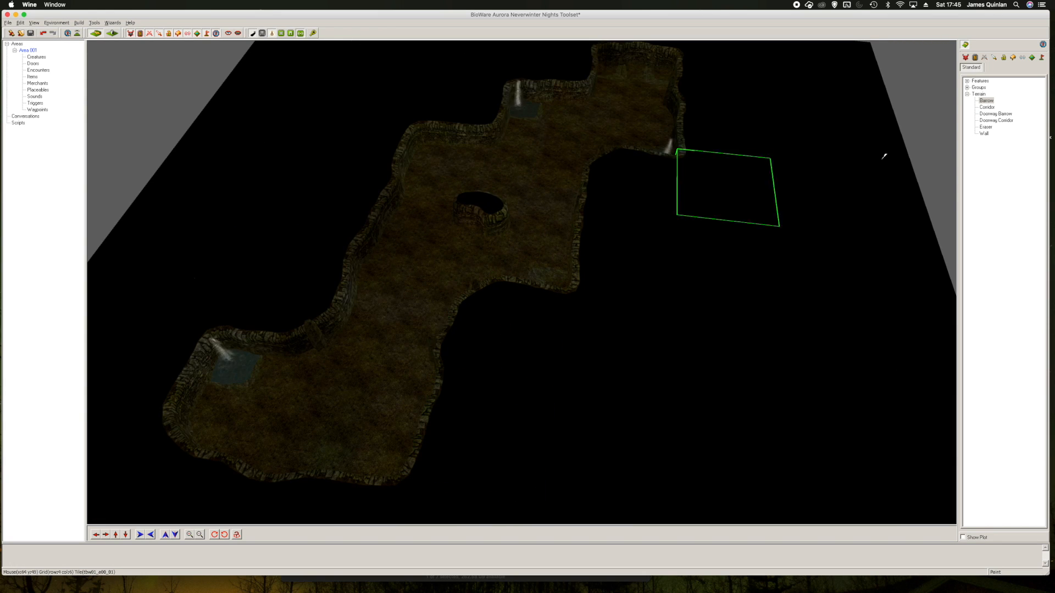
pyautogui.click(1044, 58)
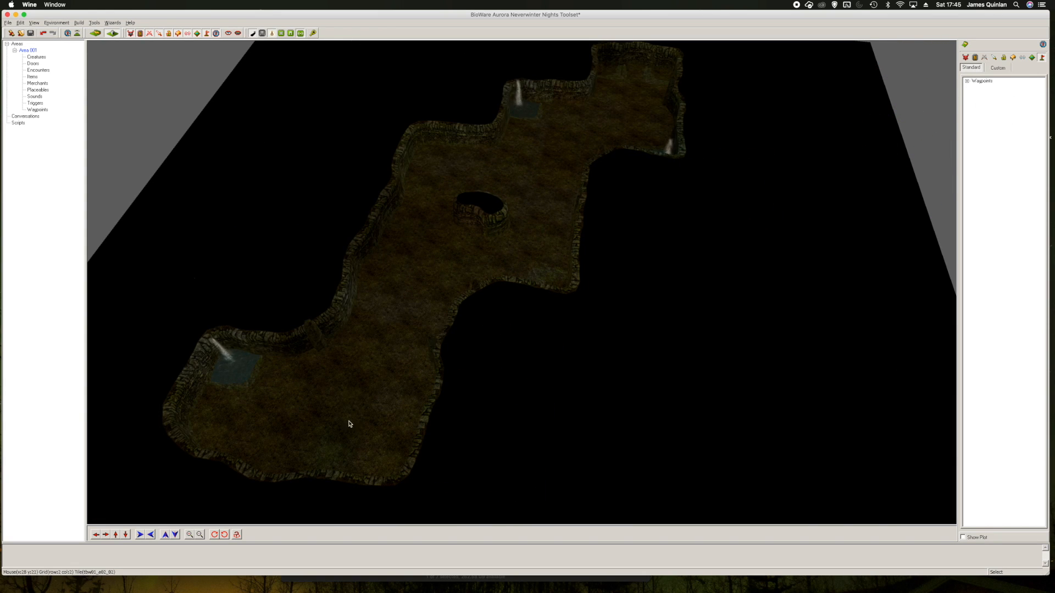
pyautogui.click(1043, 44)
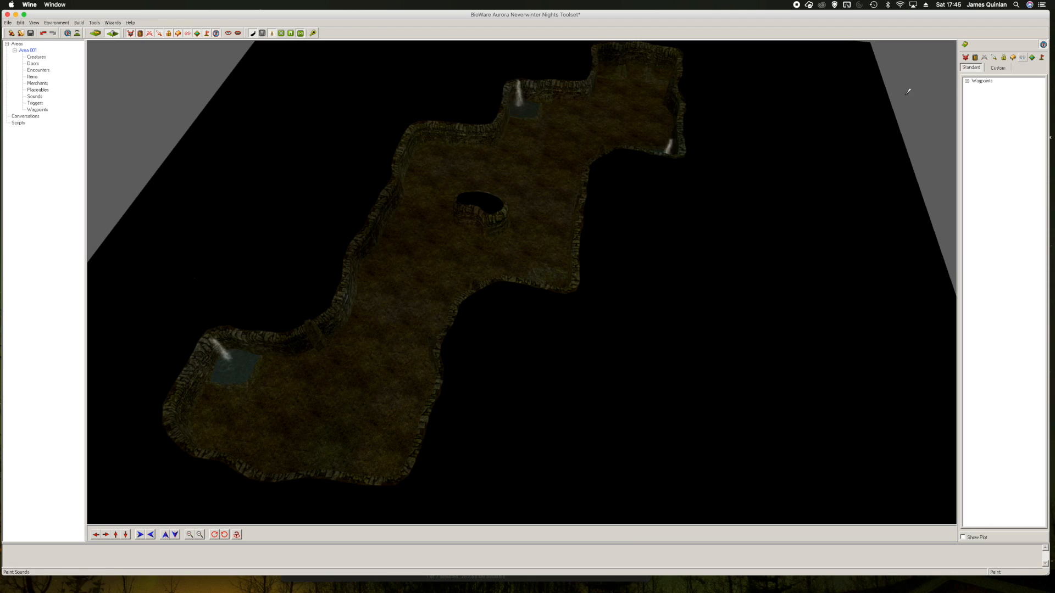
pyautogui.click(340, 417)
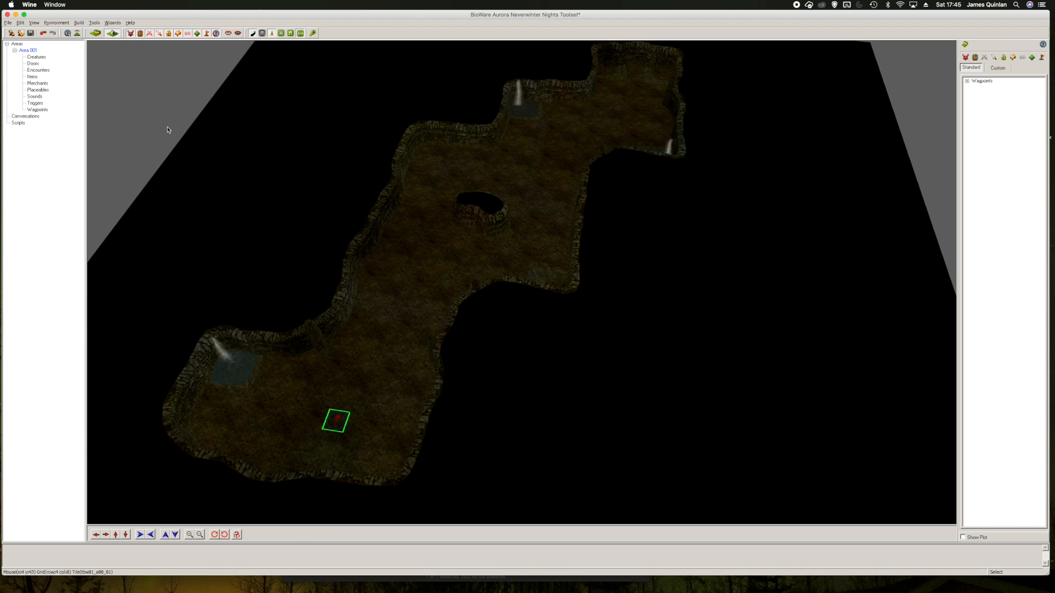
# Step: Exit the toolset and save the changes to the module
pyautogui.click(8, 23)
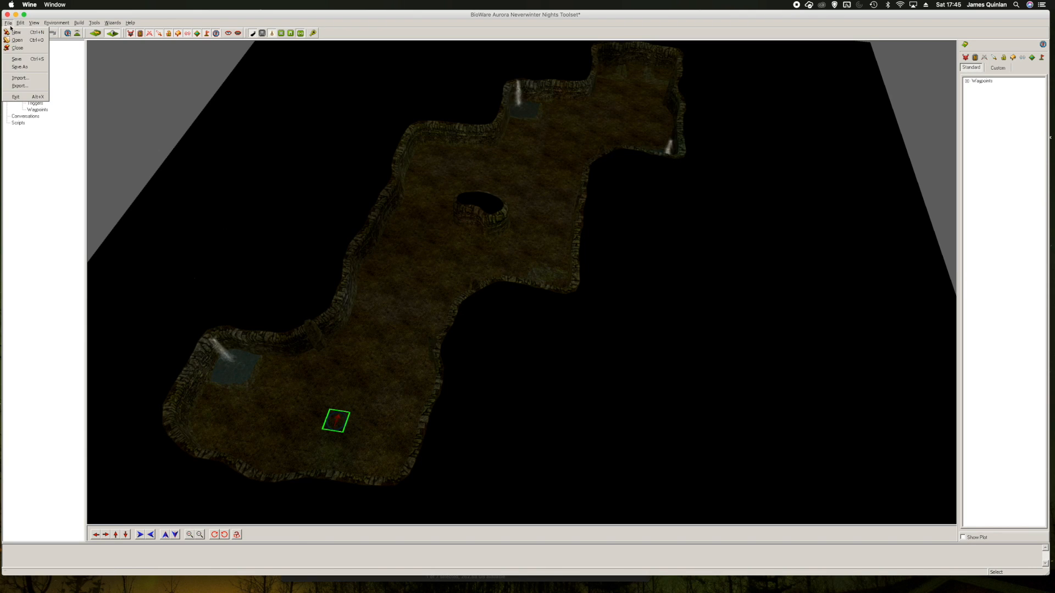
pyautogui.click(22, 97)
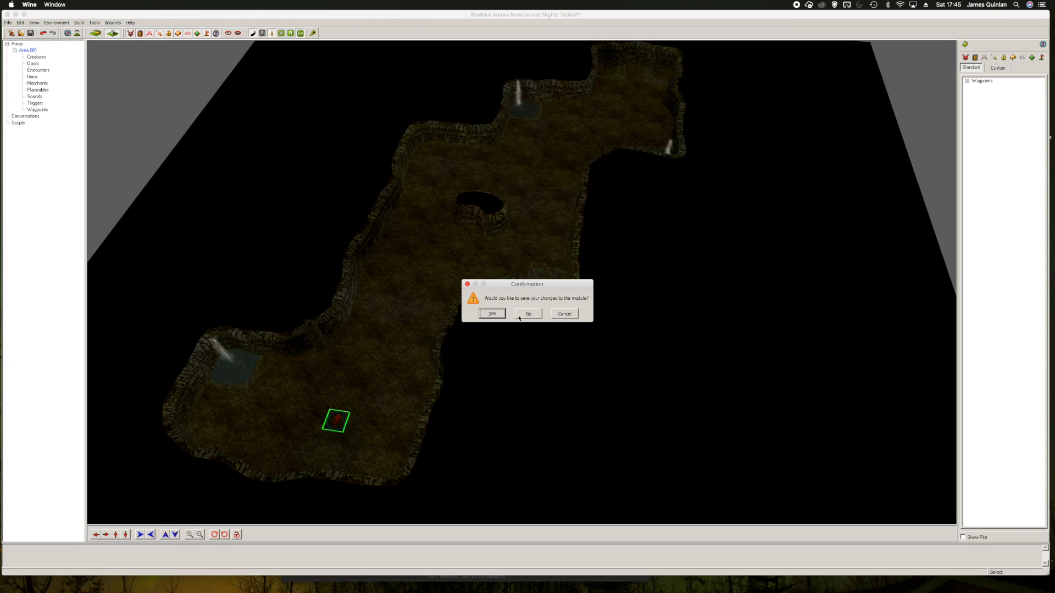
pyautogui.click(487, 316)
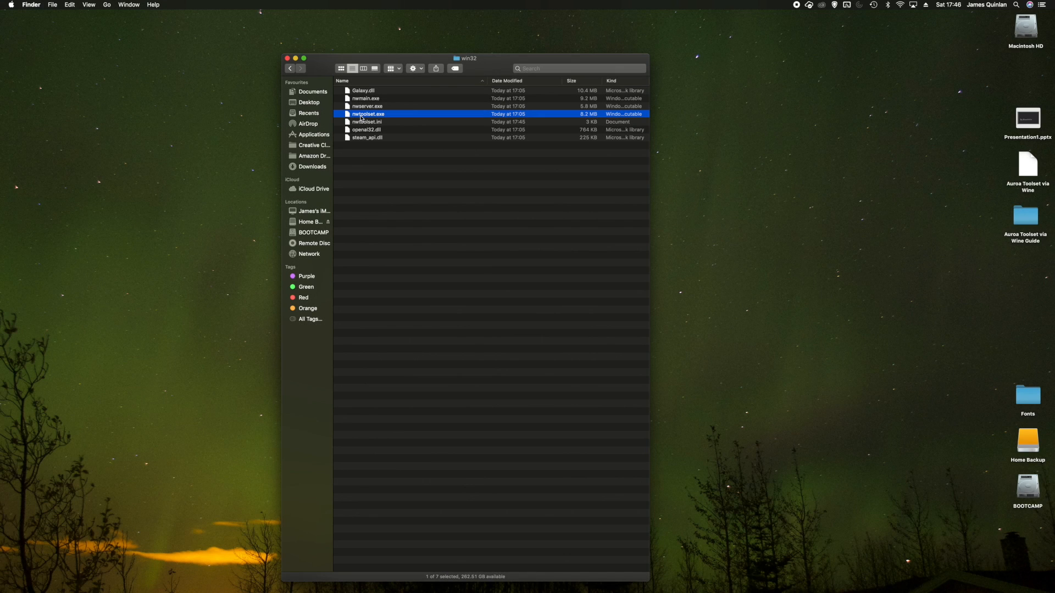
# Step: Set nwtoolset.exe to open with Wine Stable in its file info and close the info window
pyautogui.rightClick(361, 118)
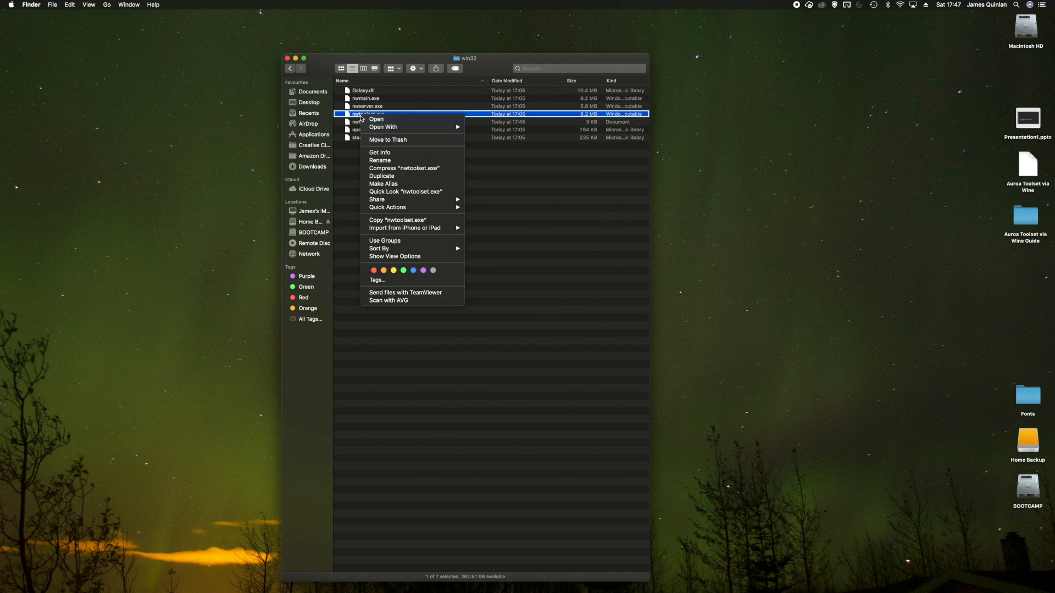
pyautogui.click(395, 155)
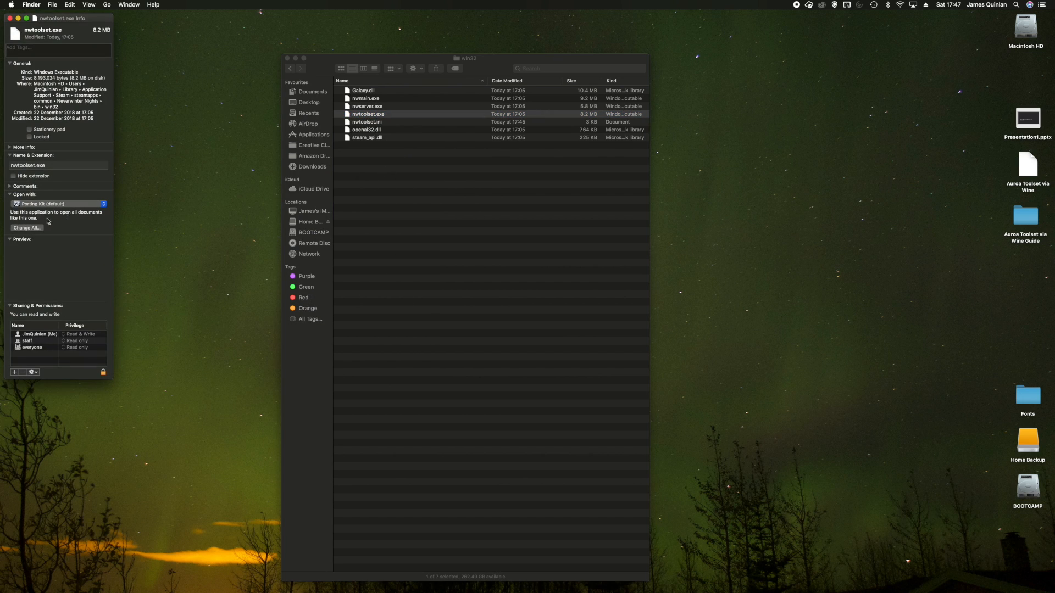
pyautogui.click(67, 207)
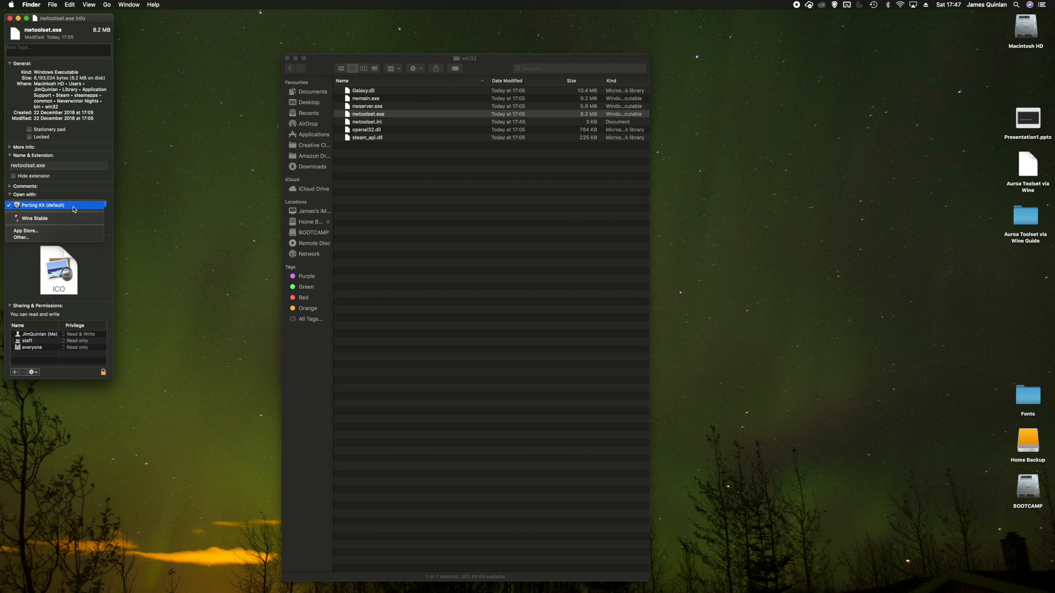
pyautogui.click(45, 219)
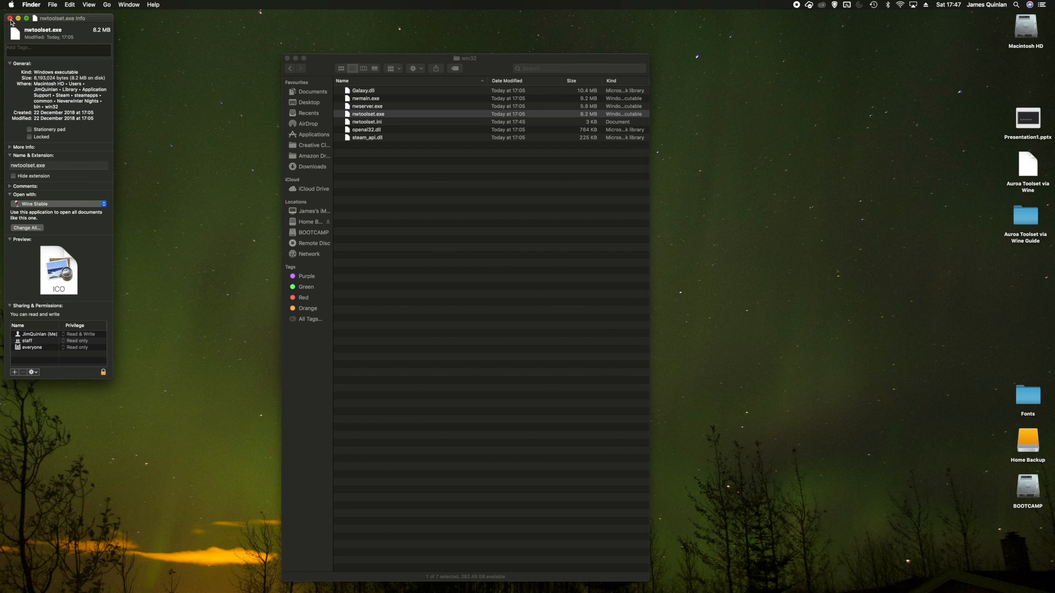
pyautogui.click(10, 18)
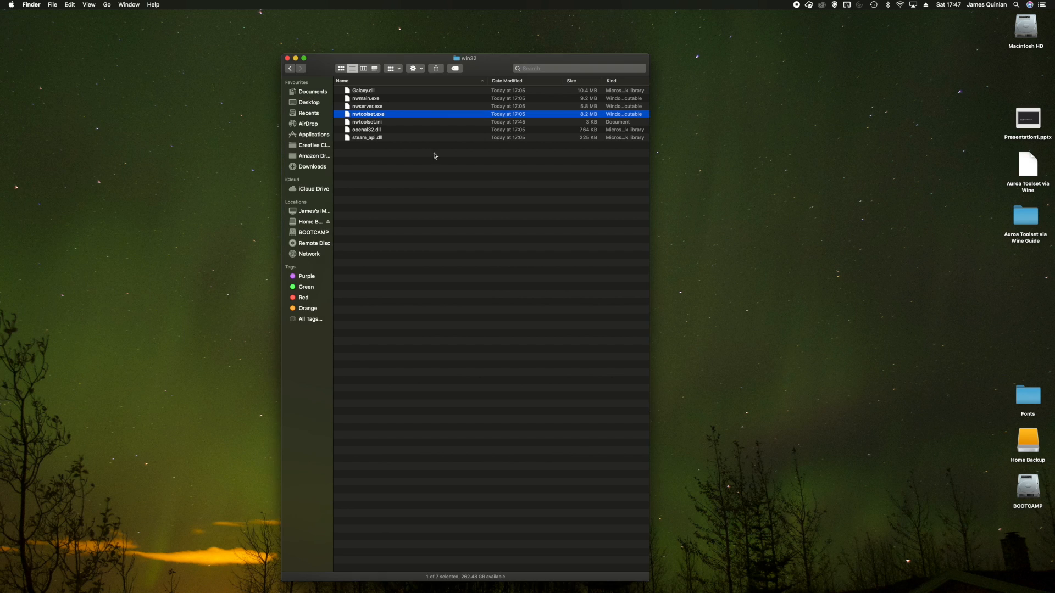
pyautogui.click(429, 225)
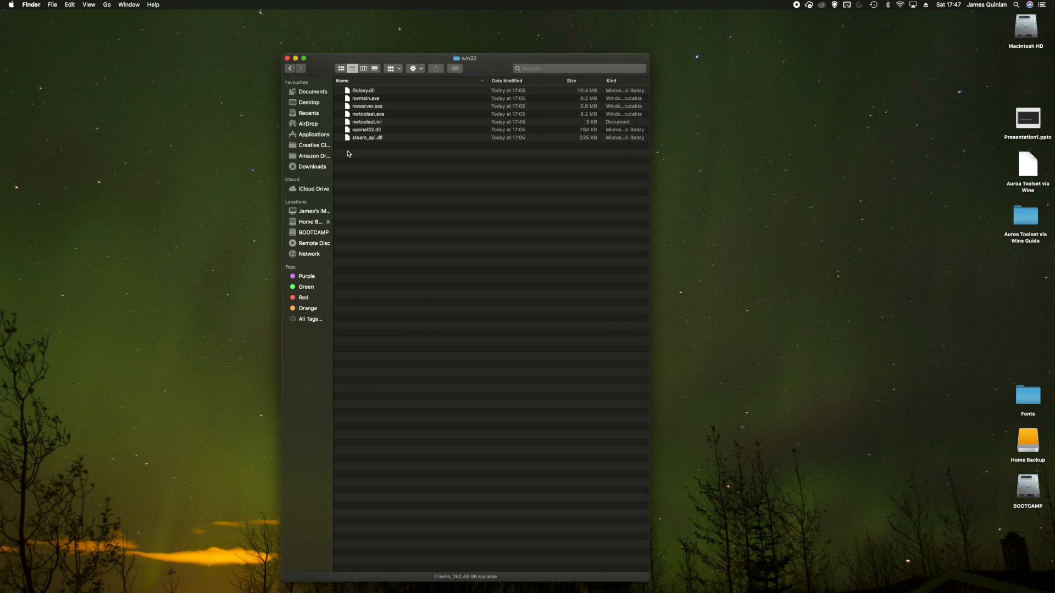
pyautogui.click(348, 124)
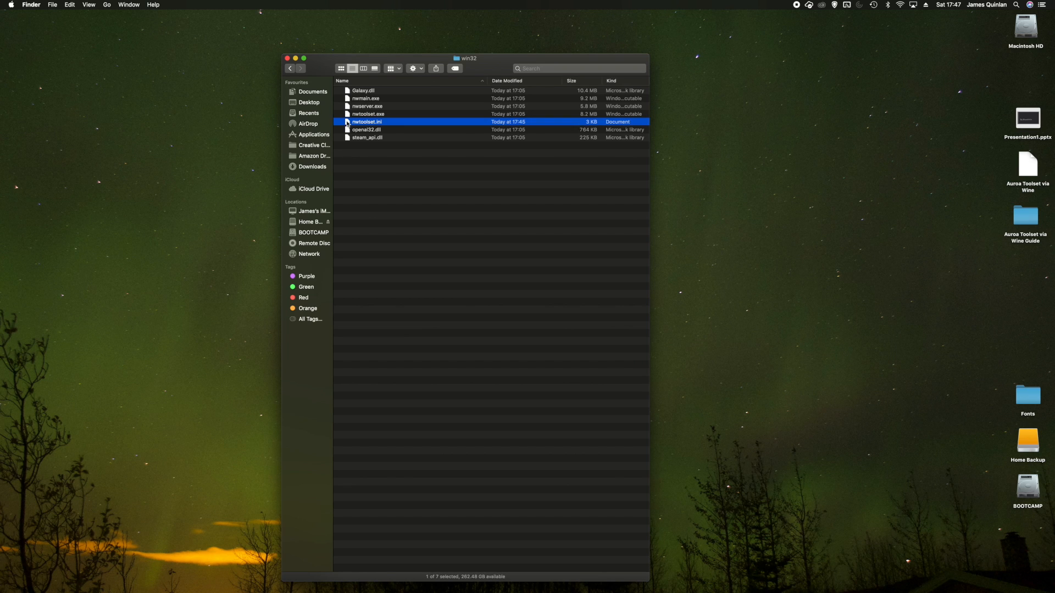
pyautogui.click(384, 230)
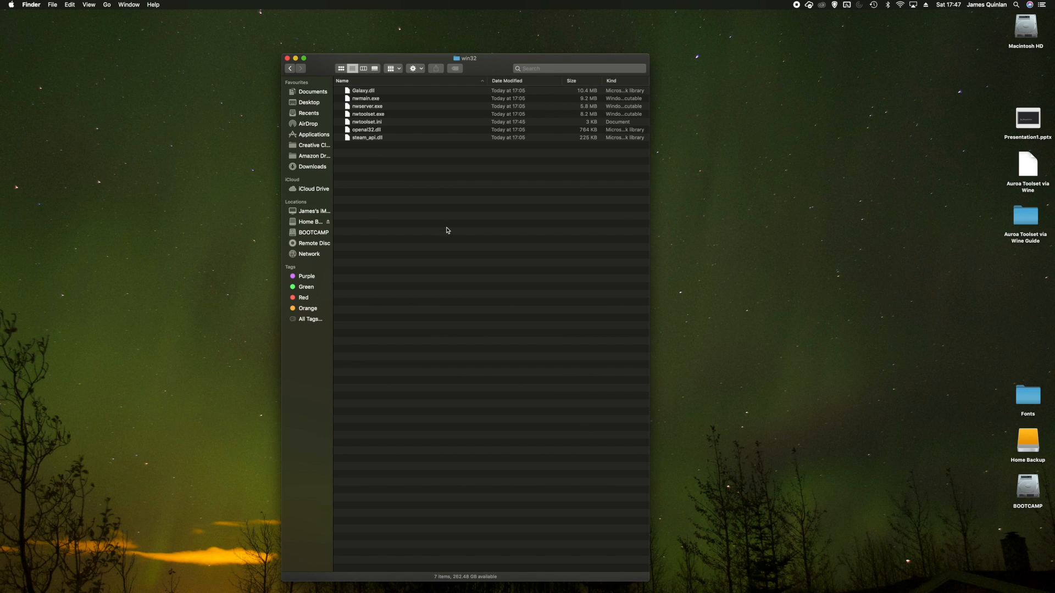
# Step: Make an alias of nwtoolset.exe, move it to the desktop and close the win32 folder window
pyautogui.rightClick(349, 115)
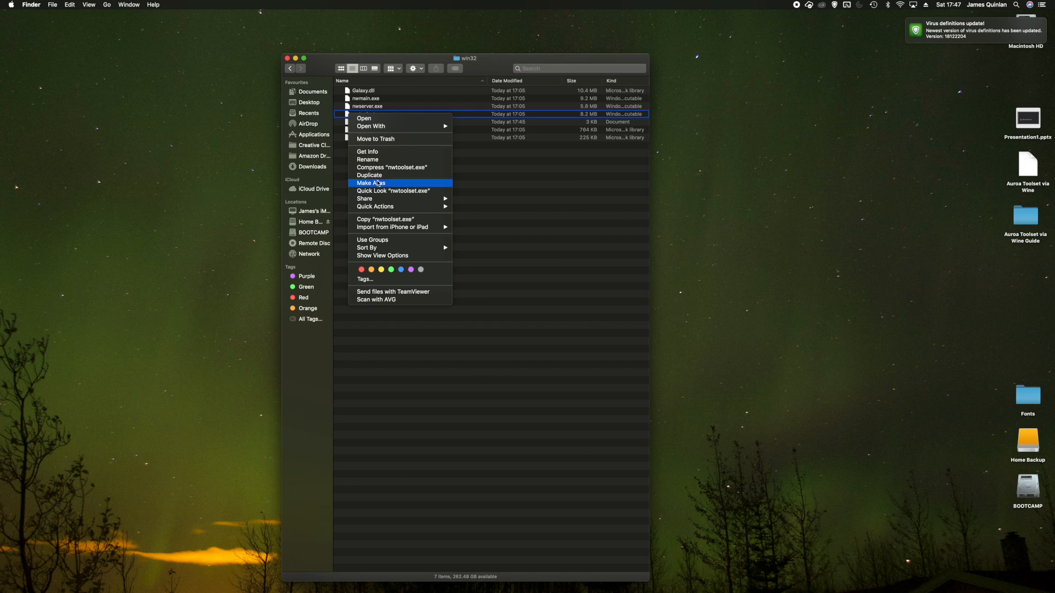
pyautogui.click(378, 183)
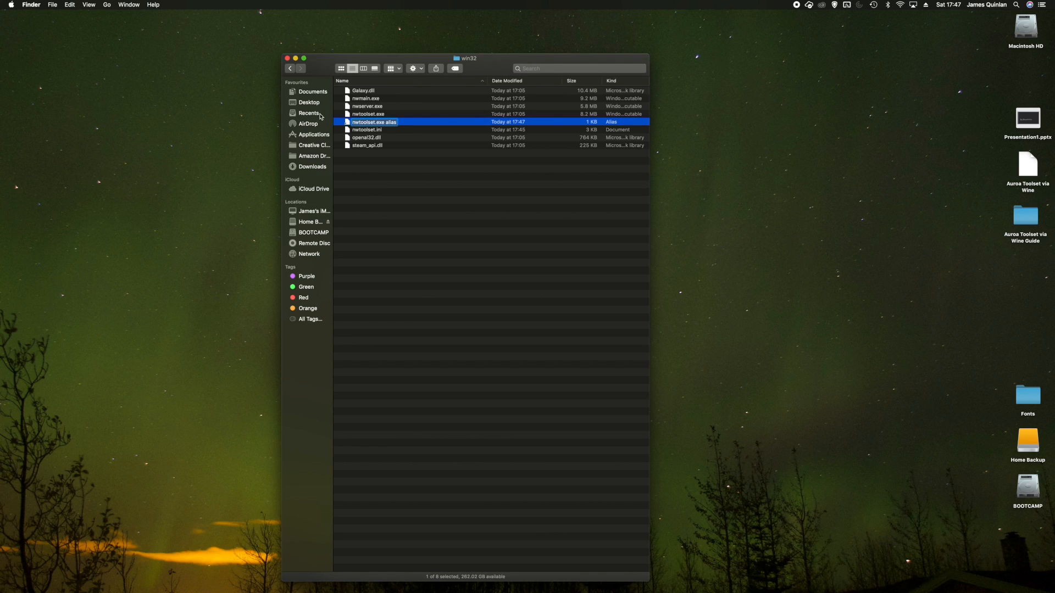
pyautogui.moveTo(347, 125); pyautogui.dragTo(133, 201)
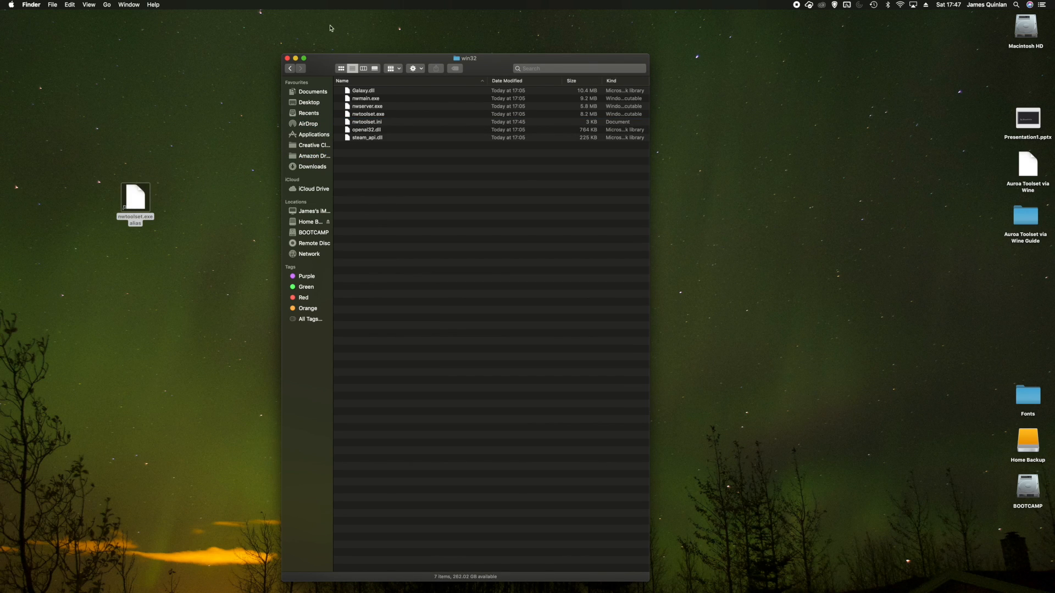
pyautogui.click(288, 58)
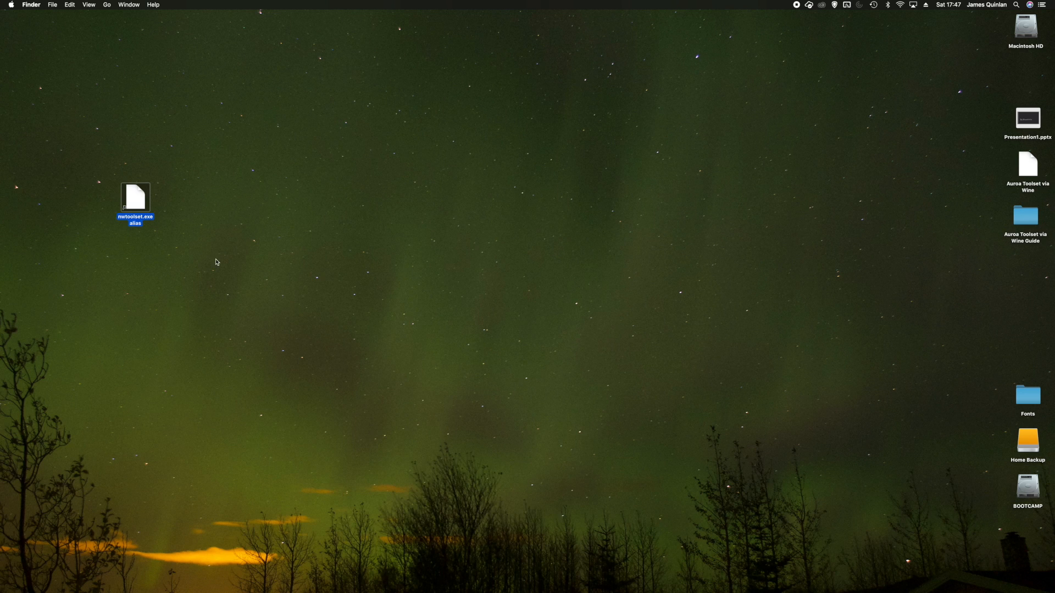
# Step: Rename the desktop alias to nwtoolset and move it to the left edge of the desktop
pyautogui.click(144, 219)
pyautogui.press('Right')
pyautogui.press('BackSpace')
pyautogui.press('BackSpace')
pyautogui.press('BackSpace')
pyautogui.press('BackSpace')
pyautogui.press('BackSpace')
pyautogui.press('BackSpace')
pyautogui.press('BackSpace')
pyautogui.press('BackSpace')
pyautogui.press('BackSpace')
pyautogui.press('BackSpace')
pyautogui.write('t')
pyautogui.press('Return')
pyautogui.moveTo(136, 201); pyautogui.dragTo(39, 213)
pyautogui.click(66, 248)
# Step: Launch the toolset from the nwtoolset alias and dismiss the registry key error
pyautogui.doubleClick(36, 215)
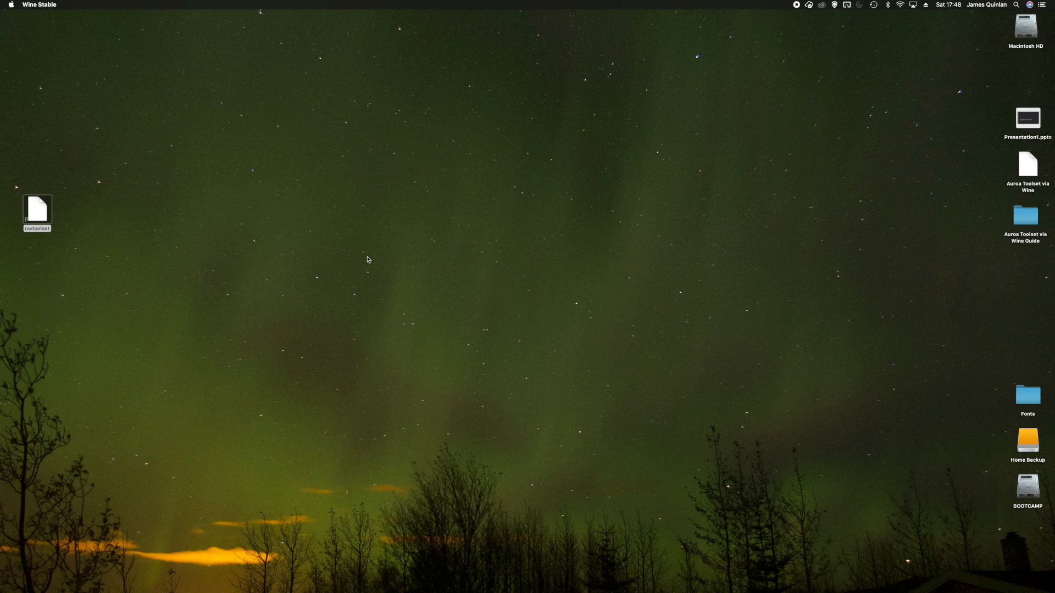
pyautogui.moveTo(605, 583)
pyautogui.rightClick(822, 575)
pyautogui.click(816, 575)
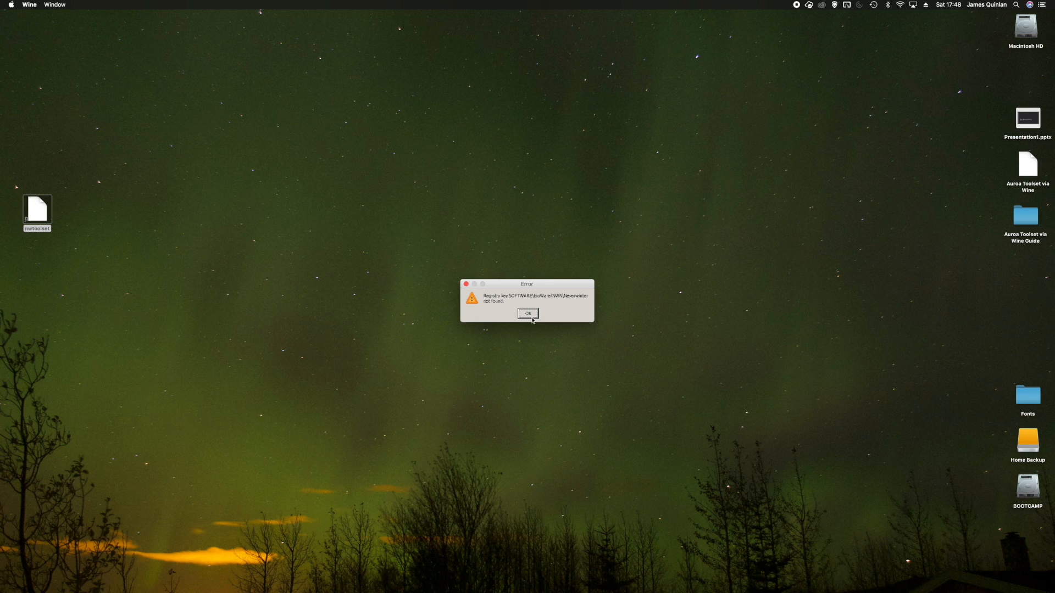
pyautogui.click(527, 315)
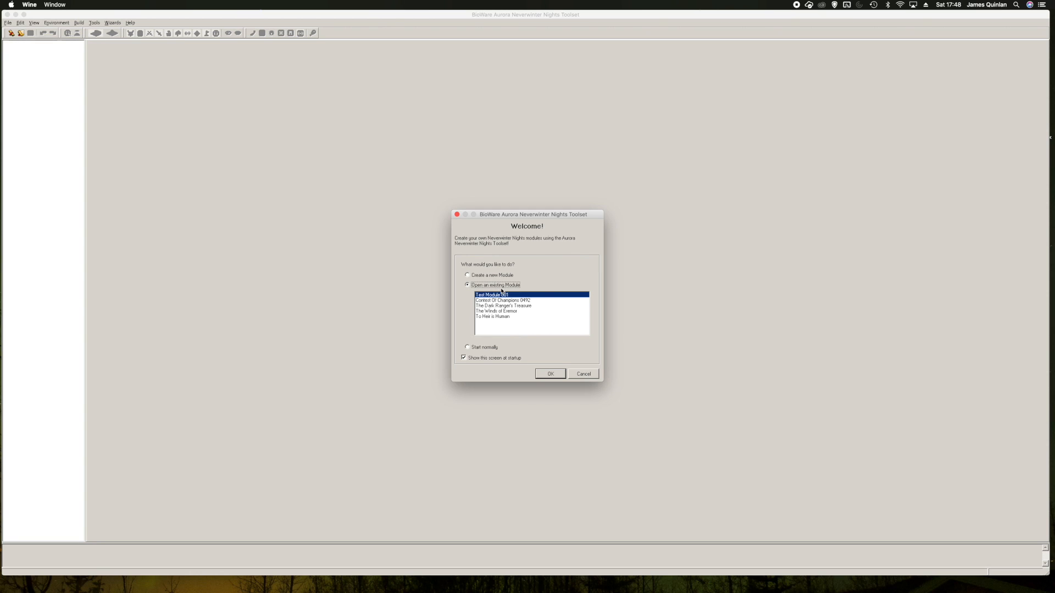
# Step: Open the existing module Test Module 001 and display its Area 001
pyautogui.click(547, 376)
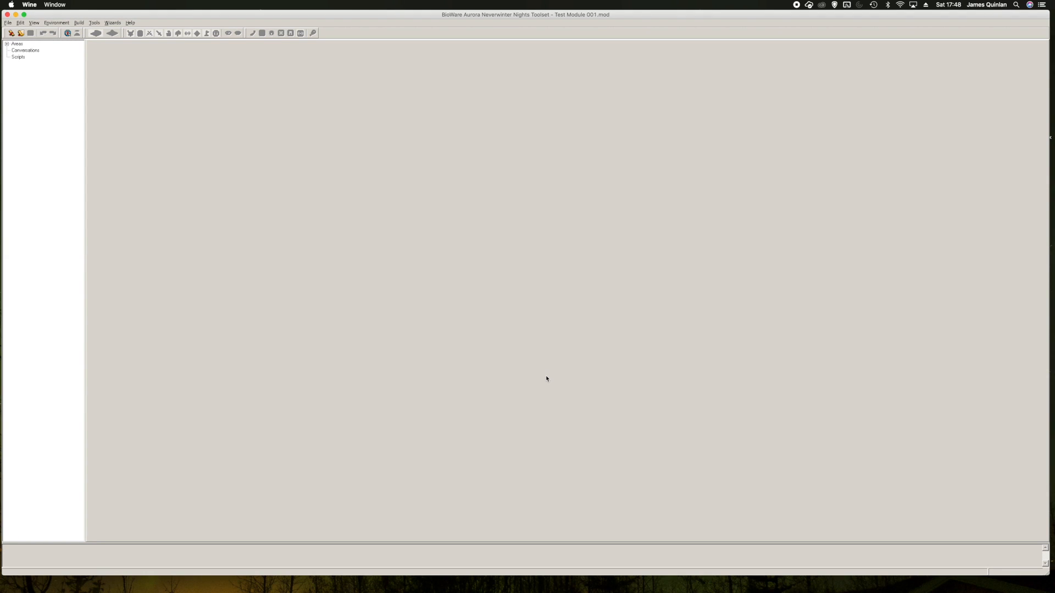
pyautogui.click(8, 44)
pyautogui.doubleClick(22, 50)
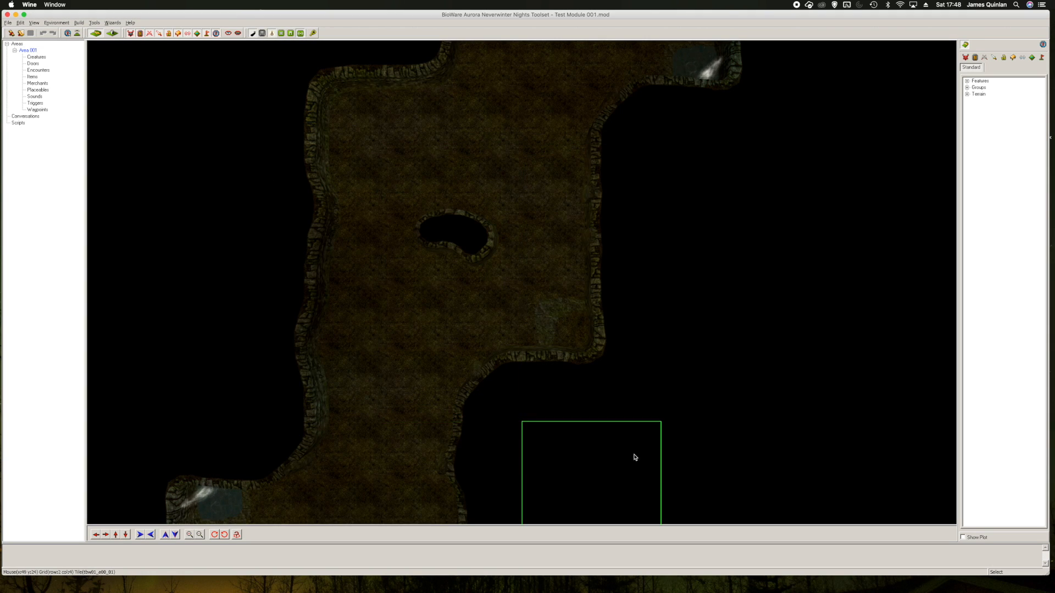
pyautogui.moveTo(579, 405); pyautogui.dragTo(548, 367)
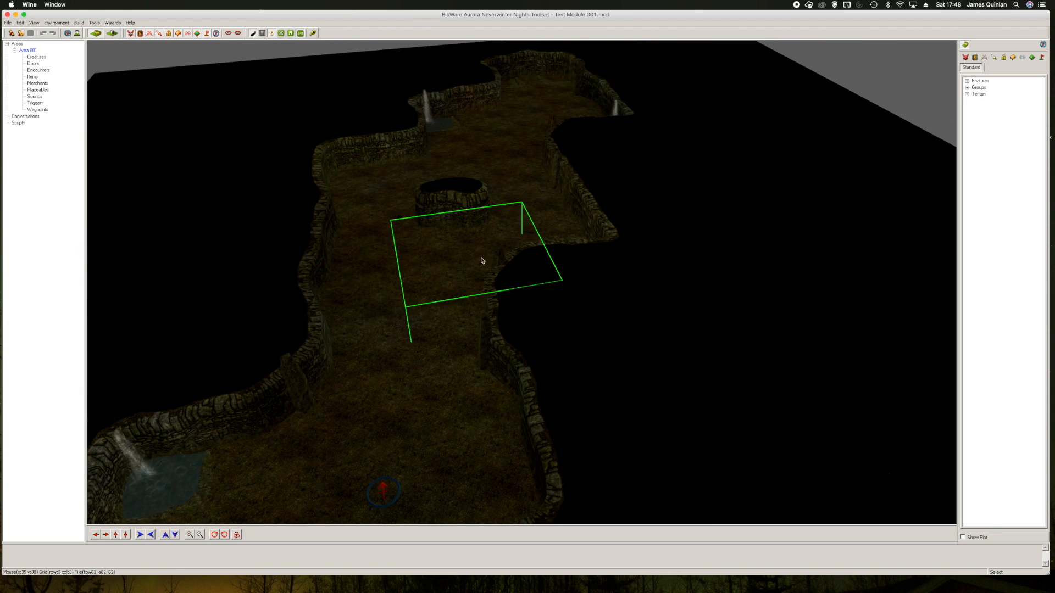
pyautogui.moveTo(608, 301); pyautogui.dragTo(596, 308)
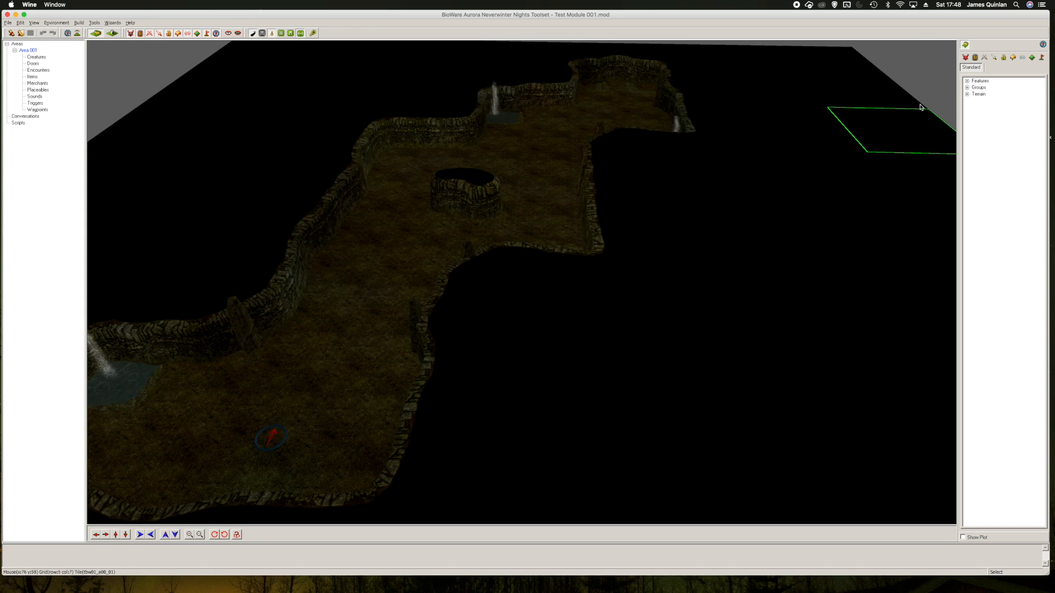
# Step: Paint Doorway Corridor terrain at the main cavern's side wall and again farther along the new side passage
pyautogui.click(967, 94)
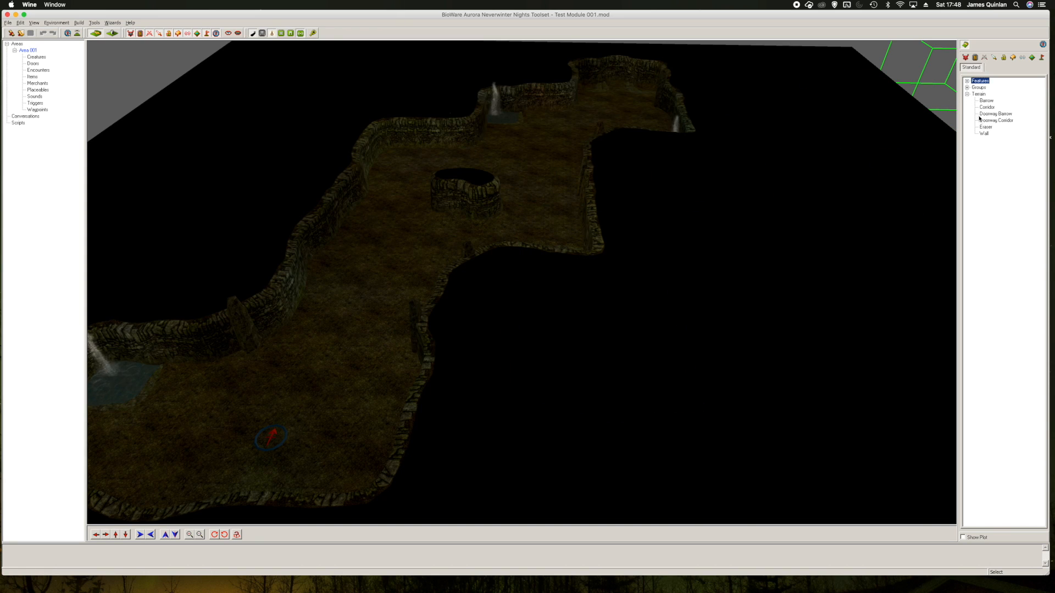
pyautogui.click(990, 121)
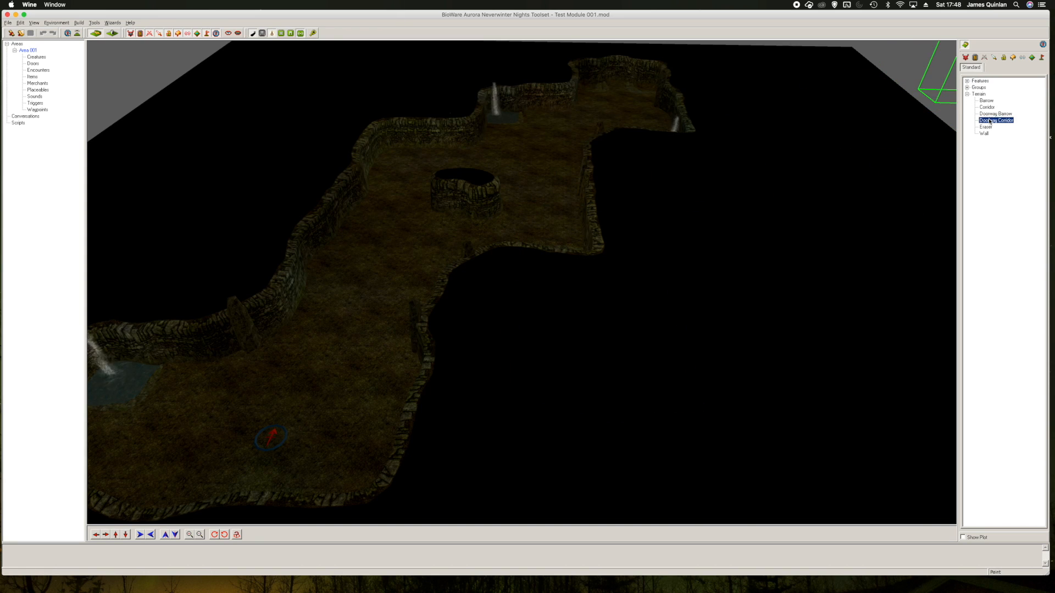
pyautogui.click(304, 223)
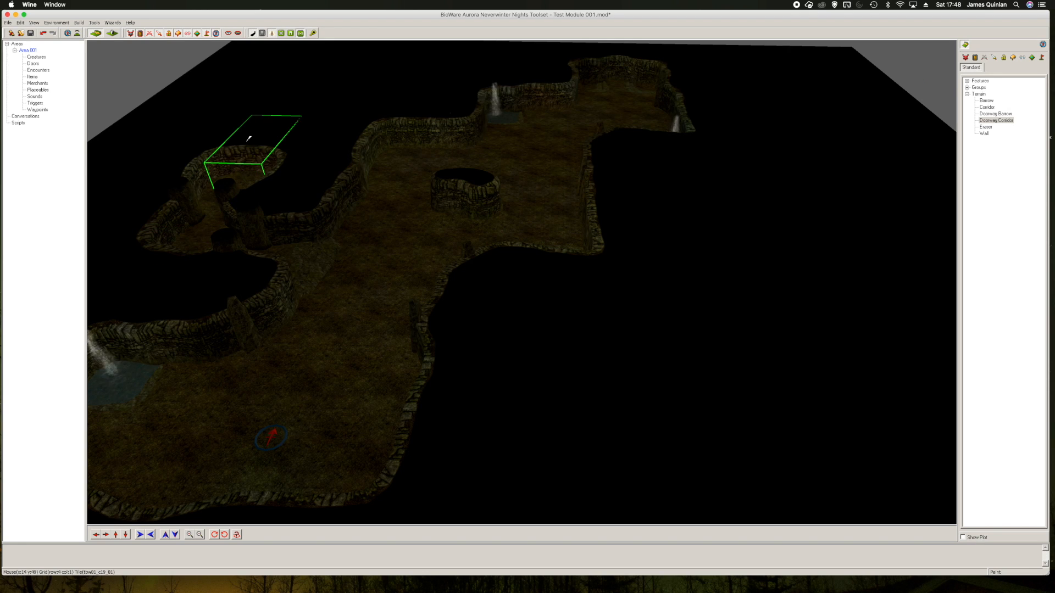
pyautogui.click(277, 116)
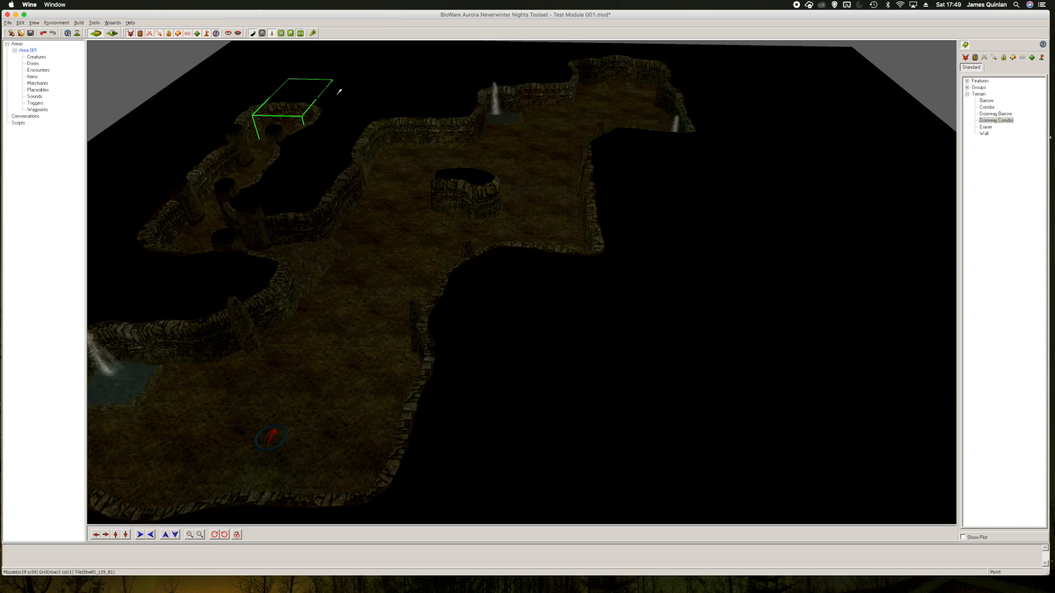
# Step: Extend the main cavern with Barrow terrain near the waterfall pool behind the round rock island
pyautogui.click(987, 100)
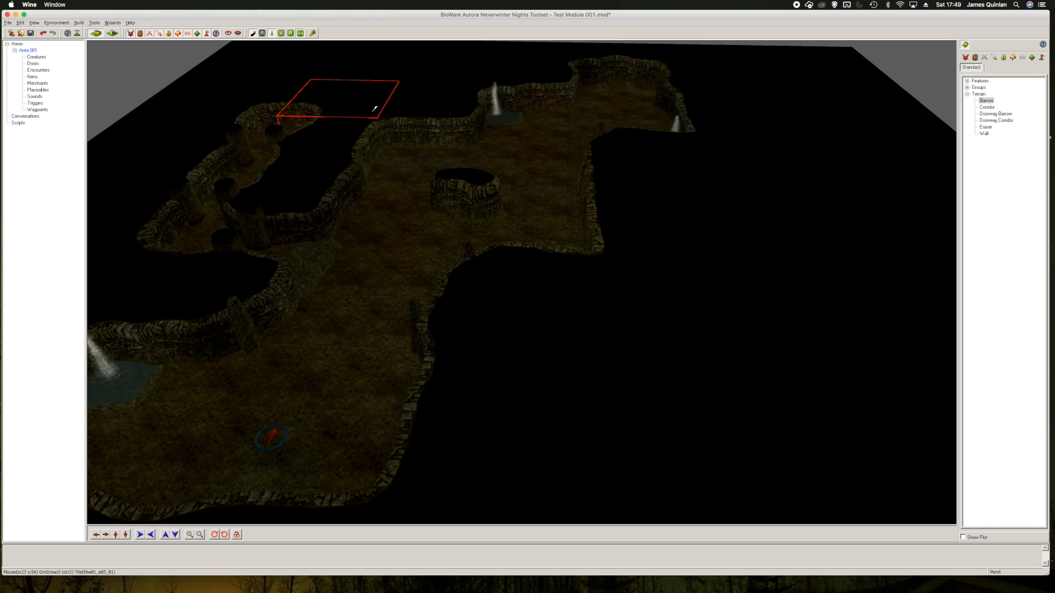
pyautogui.click(456, 110)
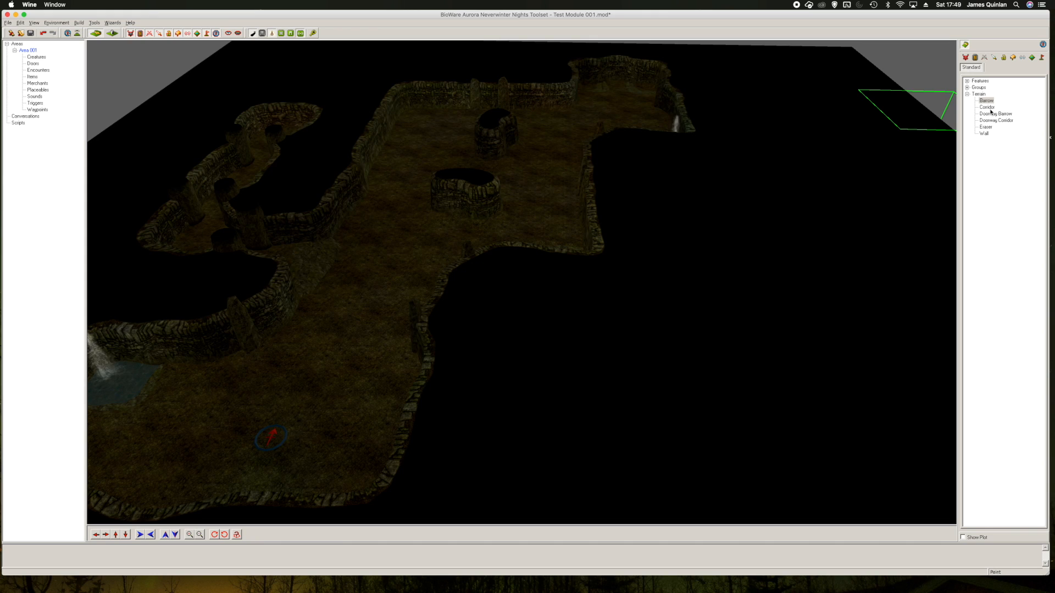
# Step: Paint Wall terrain over the far end of the side passage and save the module
pyautogui.click(985, 133)
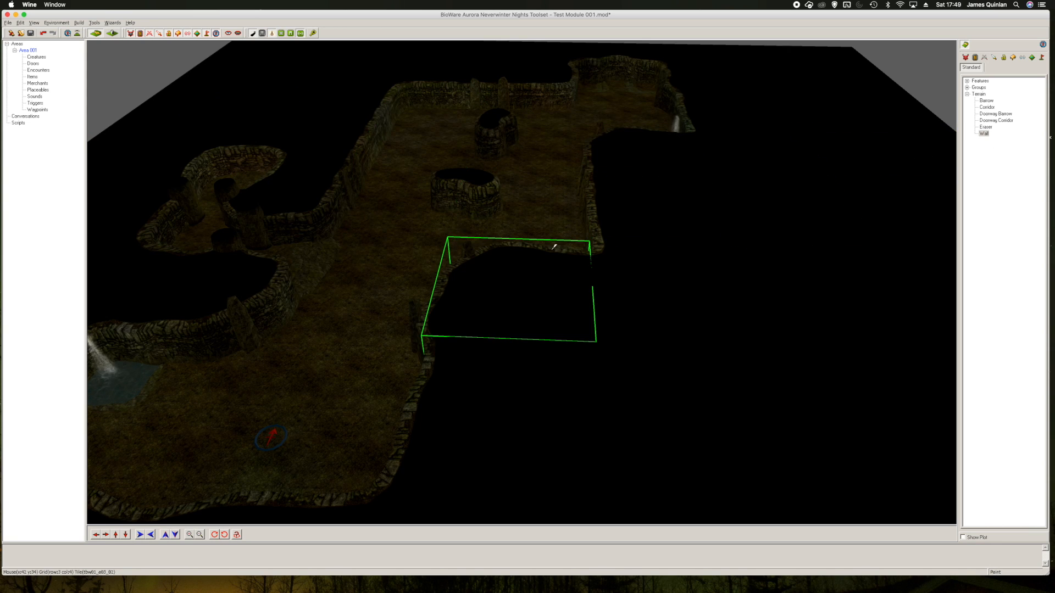
pyautogui.hotkey('ctrl', 's')
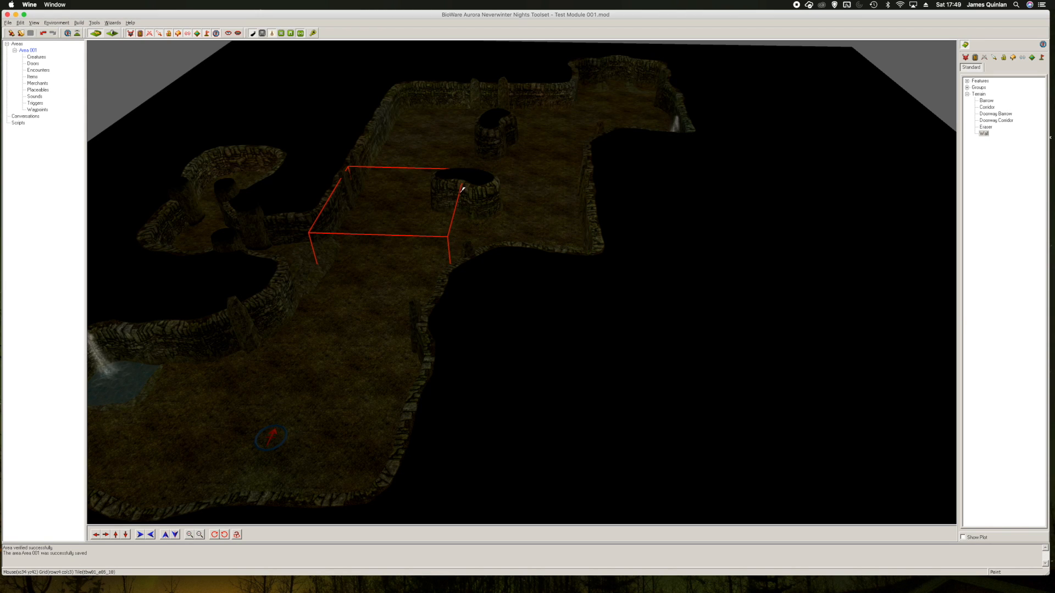
# Step: Run Test Module, switch to the game window and look around the area with the character
pyautogui.click(94, 23)
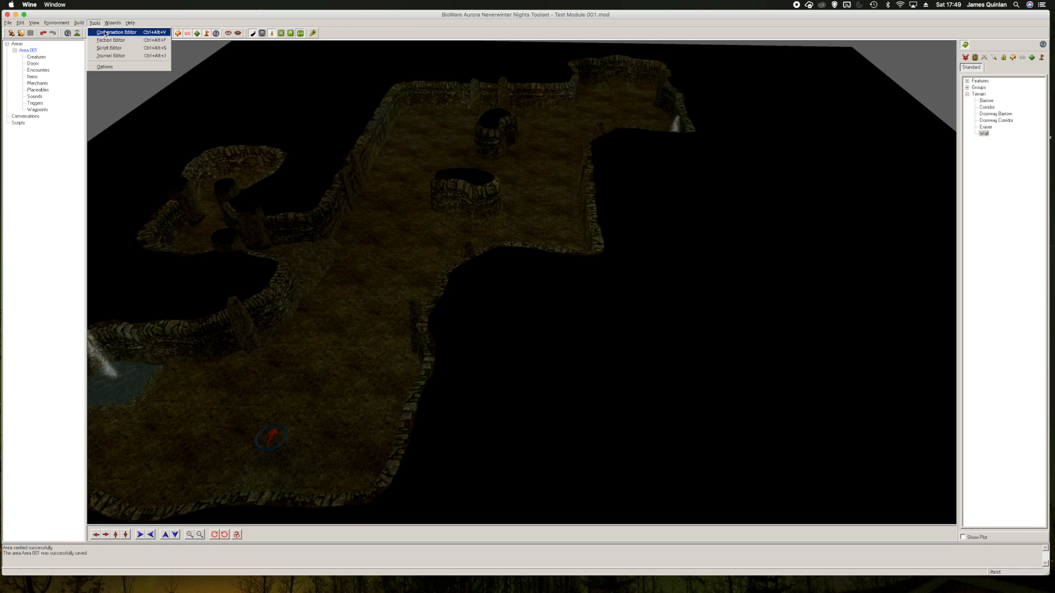
pyautogui.moveTo(76, 24)
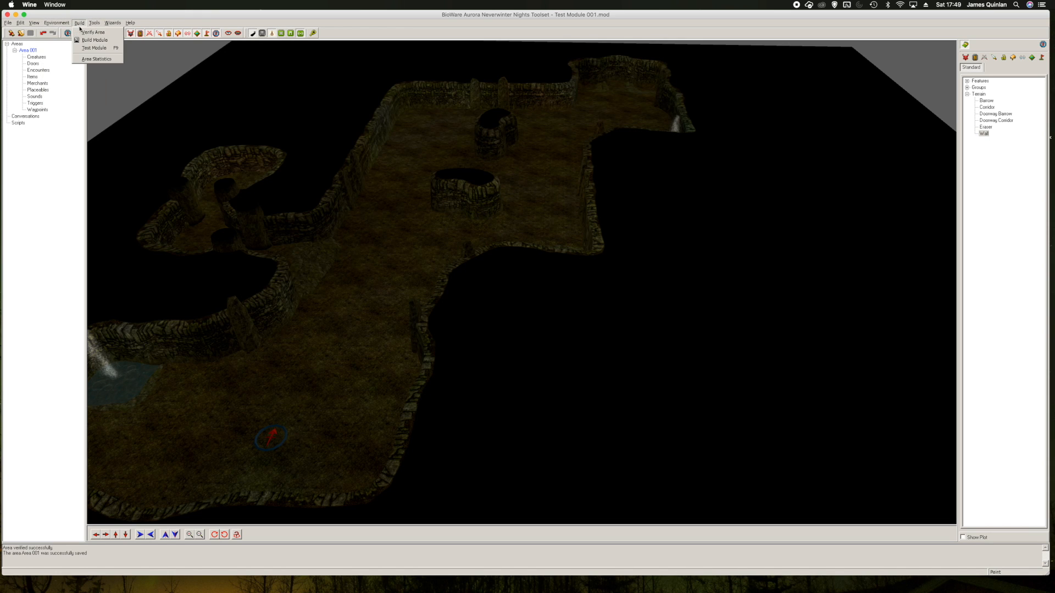
pyautogui.click(95, 47)
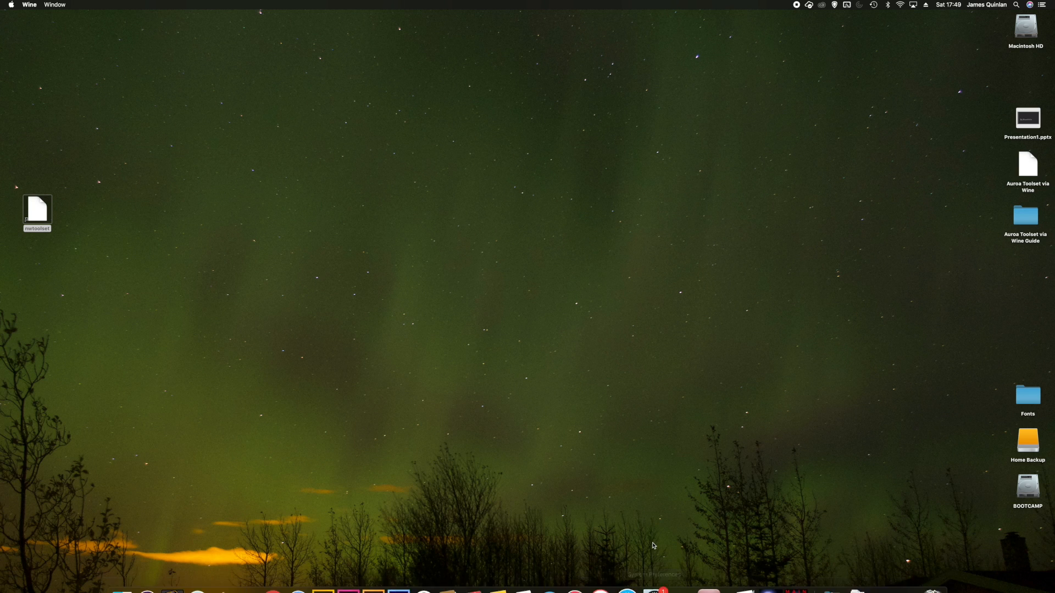
pyautogui.moveTo(904, 579)
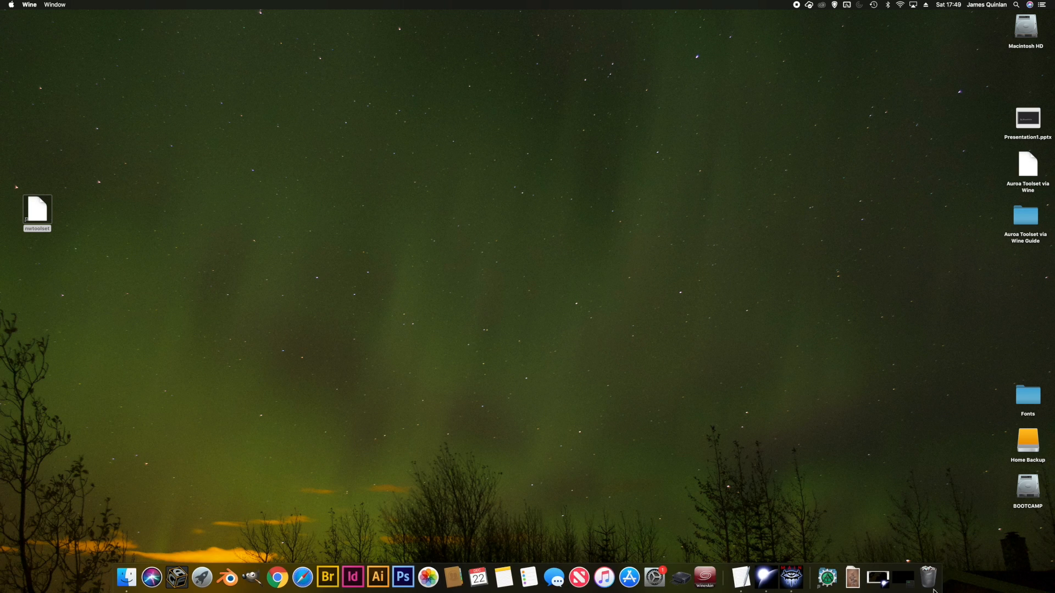
pyautogui.click(904, 578)
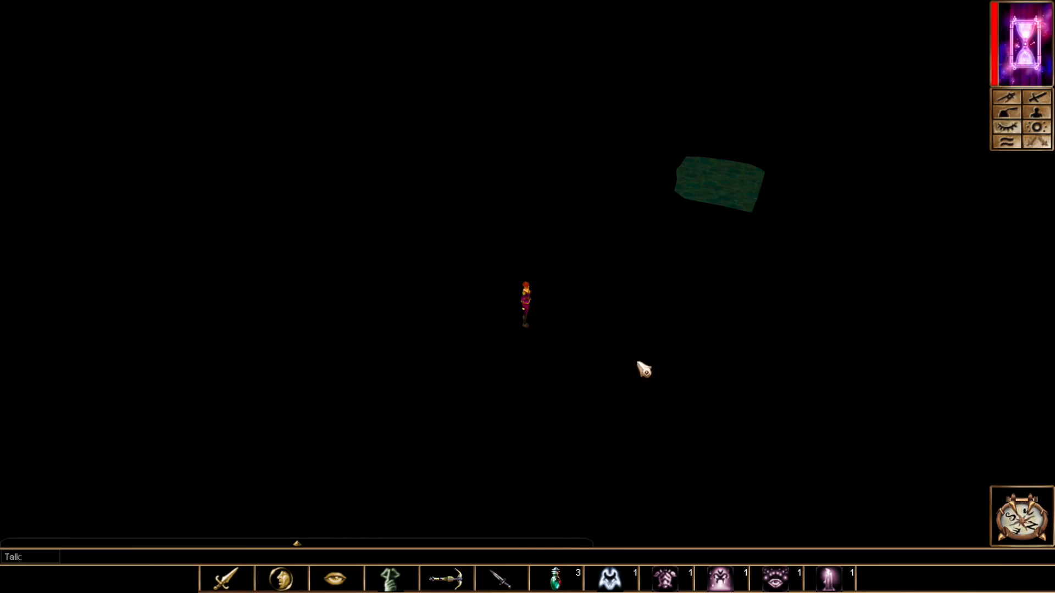
pyautogui.click(559, 294)
pyautogui.moveTo(615, 343); pyautogui.dragTo(511, 306)
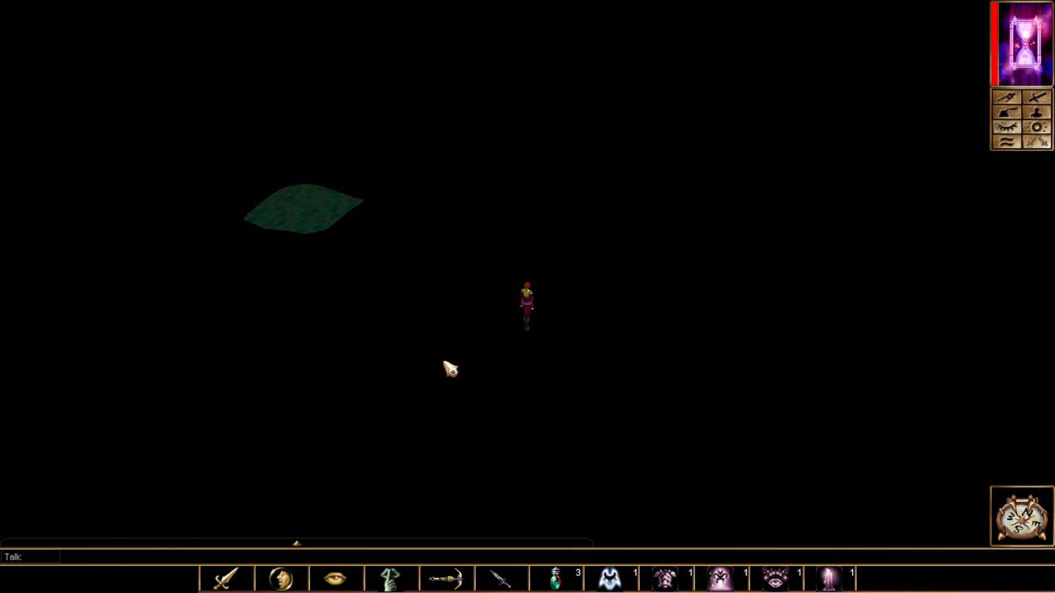
pyautogui.click(449, 289)
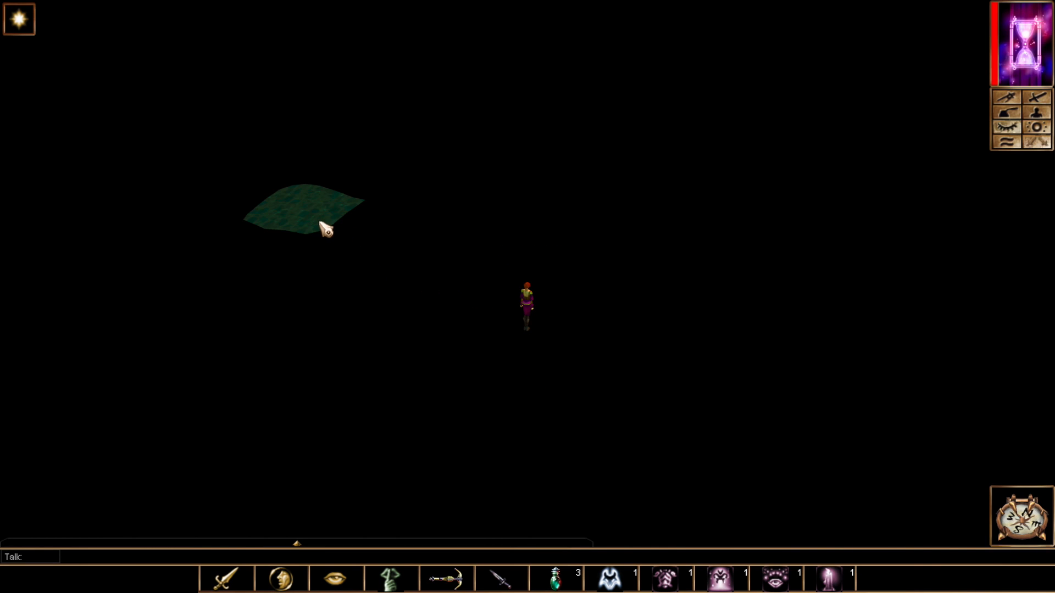
# Step: Leave the test session for the game's main menu and exit the game
pyautogui.press('Escape')
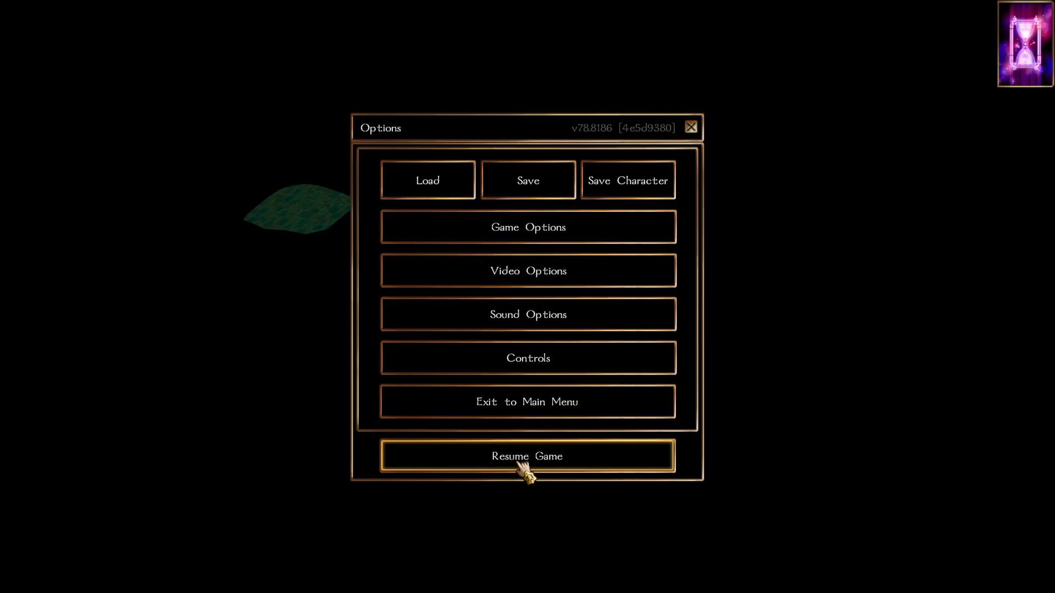
pyautogui.press('Escape')
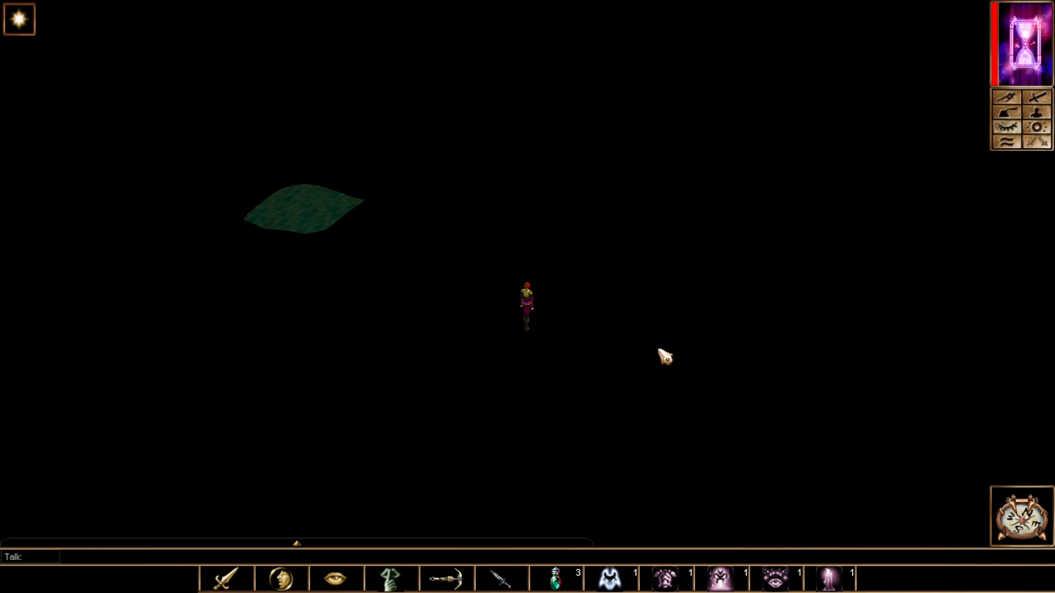
pyautogui.press('Escape')
pyautogui.press('Escape')
pyautogui.press('Escape')
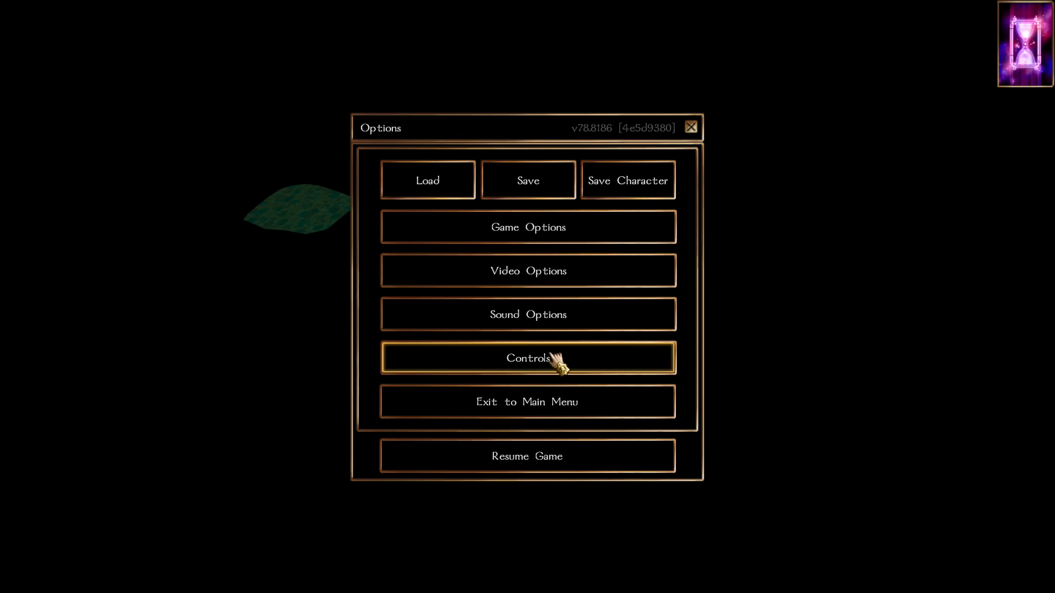
pyautogui.click(541, 399)
pyautogui.click(396, 379)
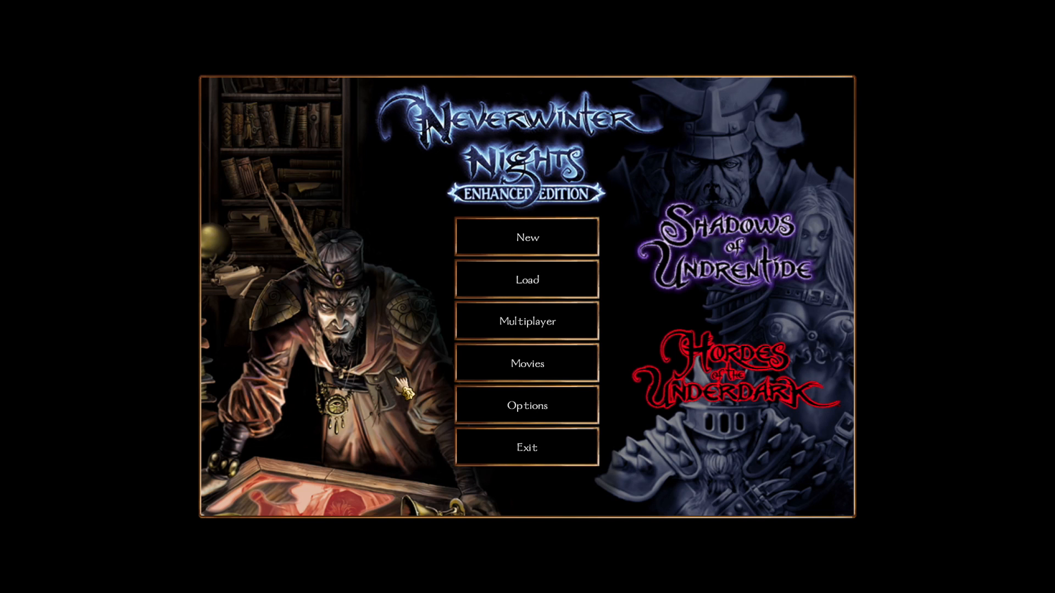
pyautogui.click(533, 453)
# Step: Return to the toolset window and verify Area 001
pyautogui.moveTo(759, 591)
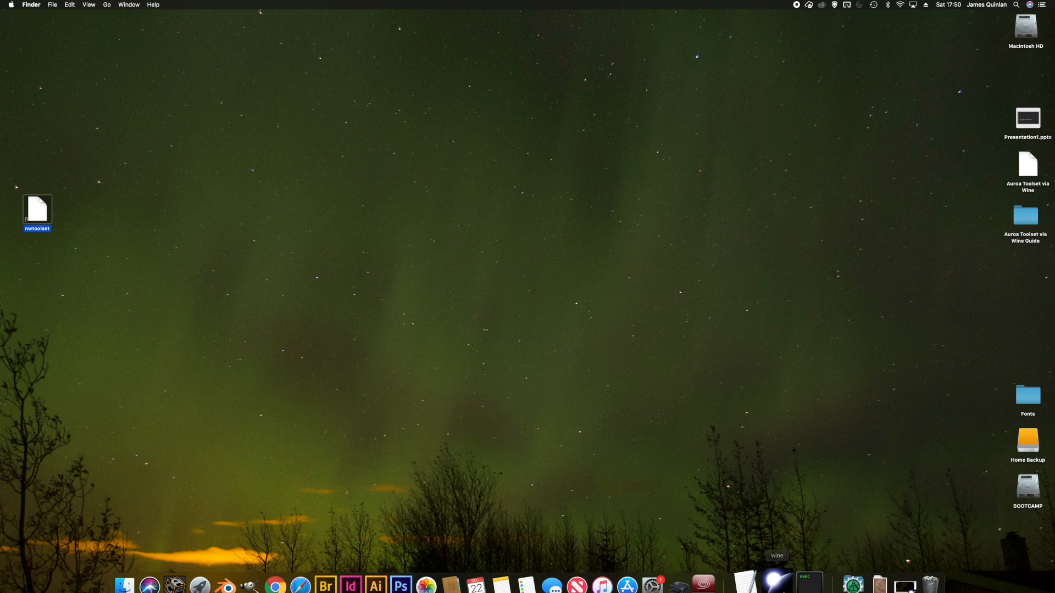
pyautogui.click(896, 573)
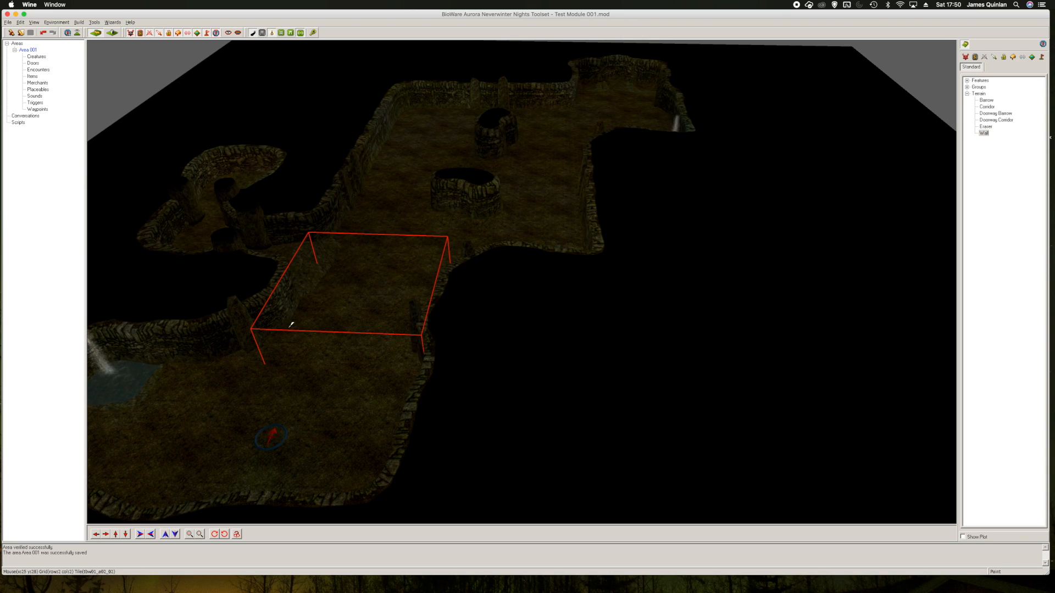
pyautogui.click(95, 22)
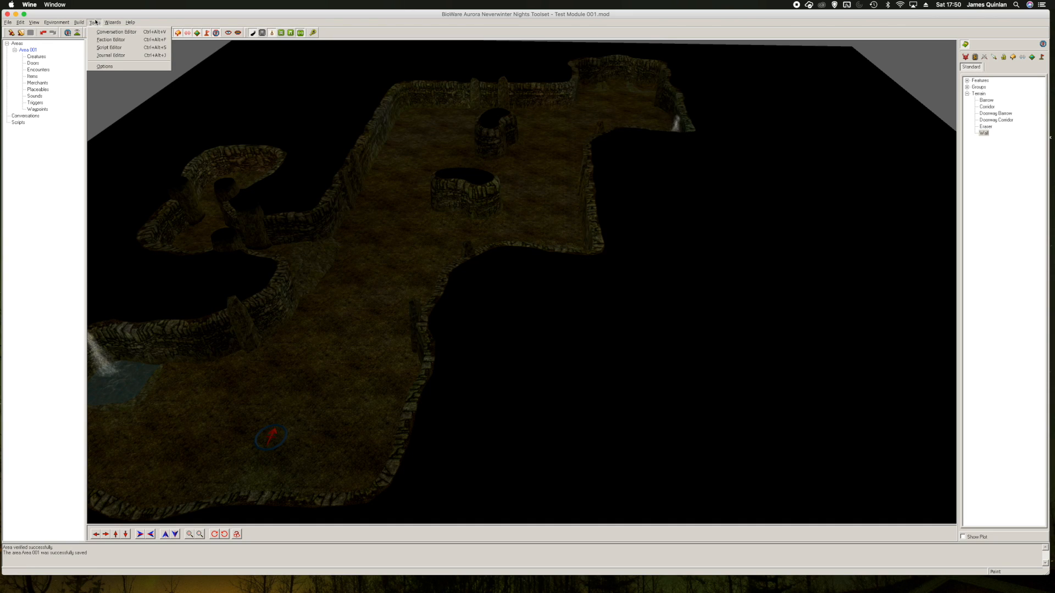
pyautogui.click(94, 22)
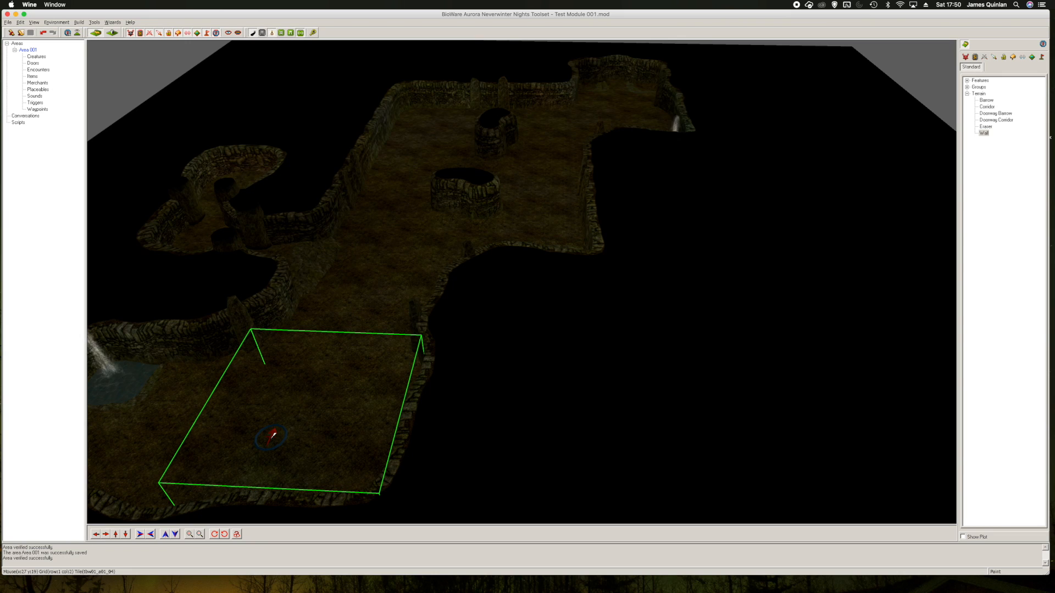
# Step: Paint Wall terrain over the cavern floor at the module start location
pyautogui.click(273, 436)
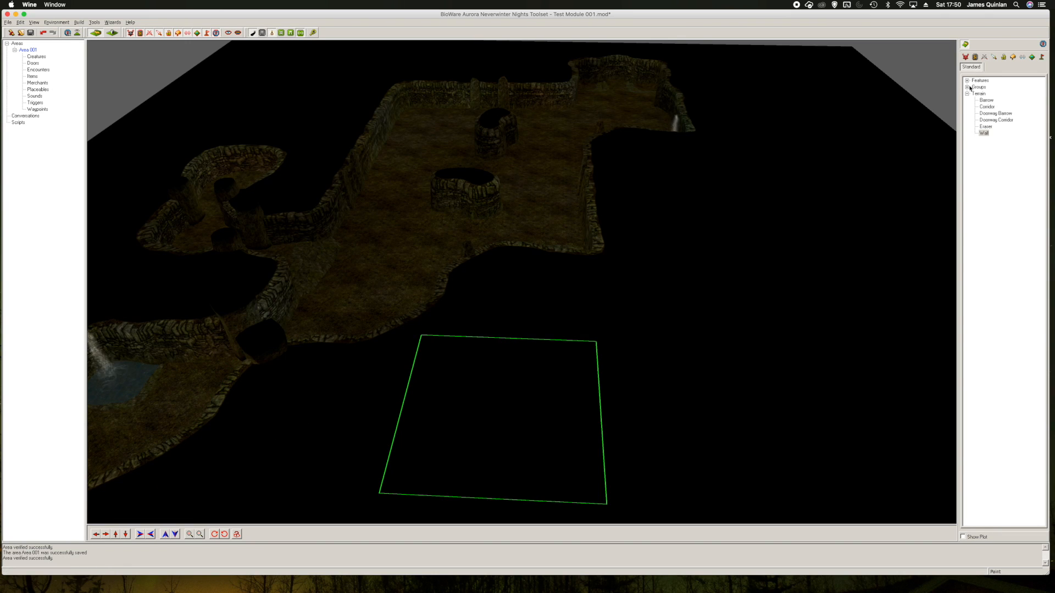
# Step: Paint Barrow terrain around the module start location to reopen the cavern floor and widen it towards the existing chamber
pyautogui.click(986, 100)
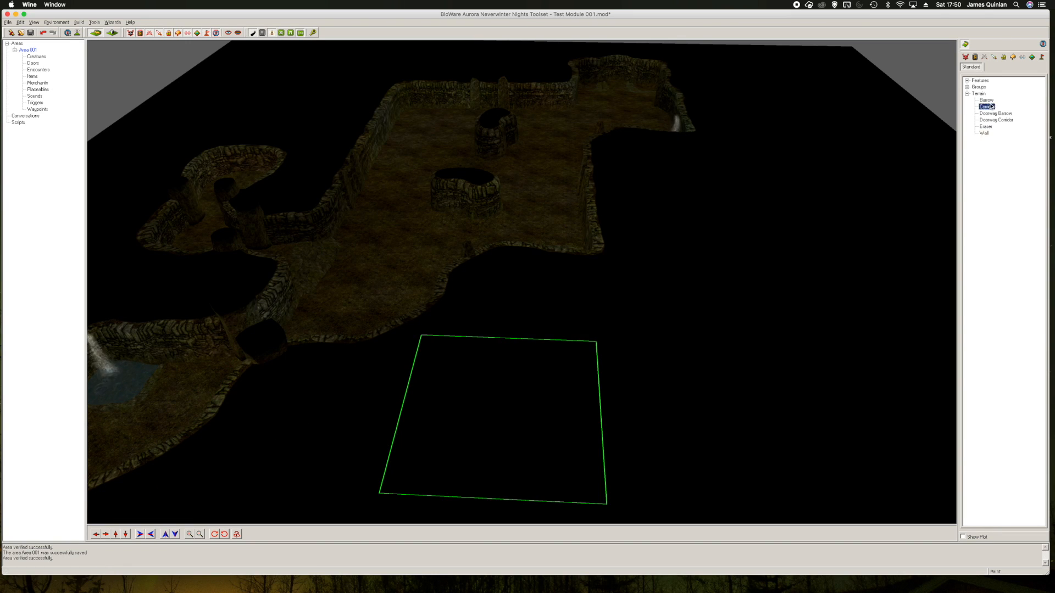
pyautogui.click(248, 365)
pyautogui.click(464, 378)
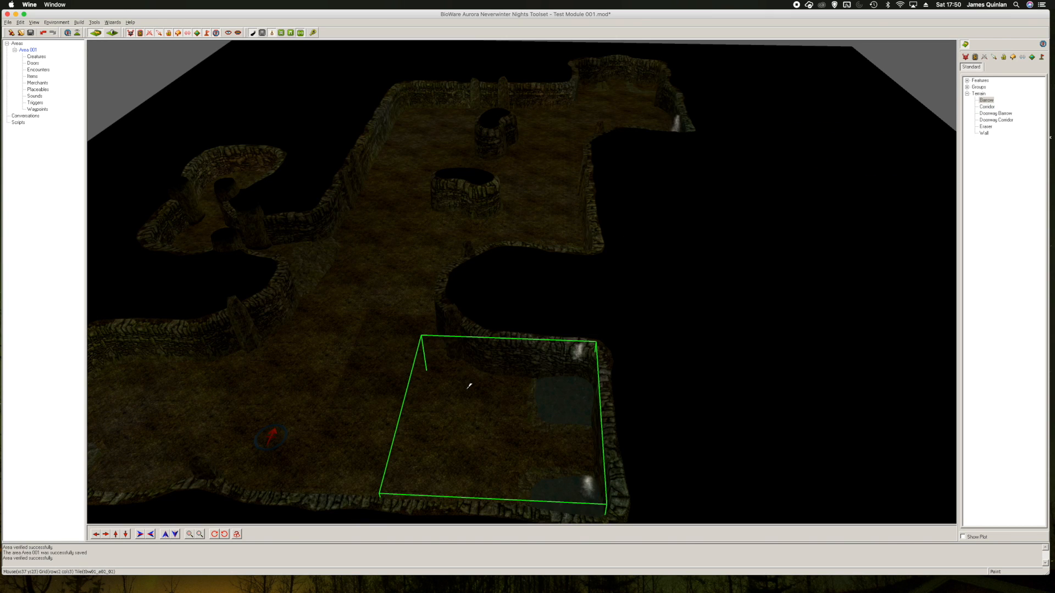
pyautogui.moveTo(469, 384)
pyautogui.mouseDown()
pyautogui.moveTo(329, 395)
pyautogui.moveTo(302, 382)
pyautogui.moveTo(311, 393)
pyautogui.mouseUp()
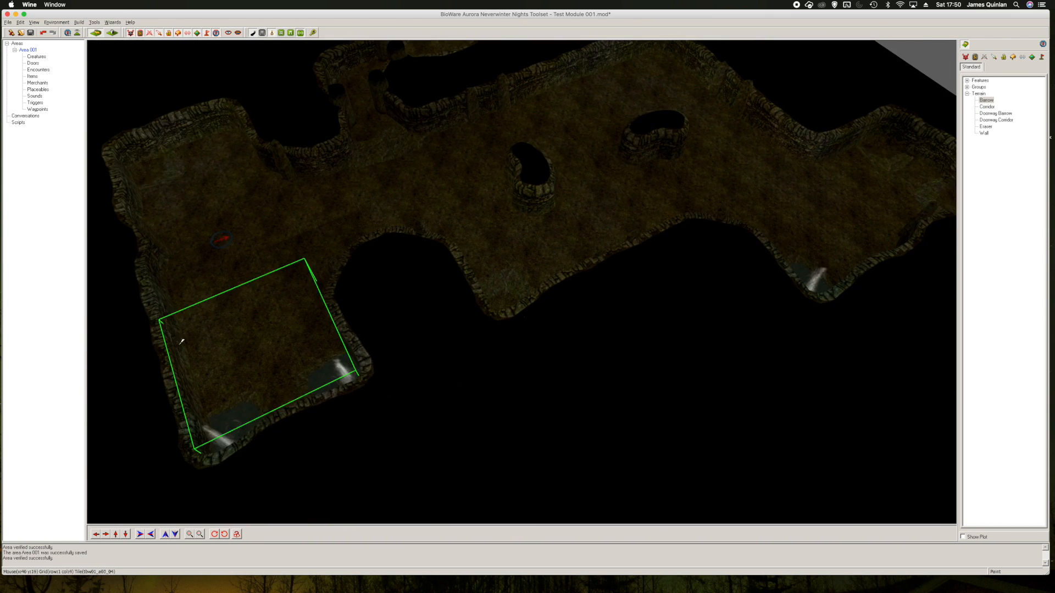
pyautogui.click(109, 270)
pyautogui.click(398, 266)
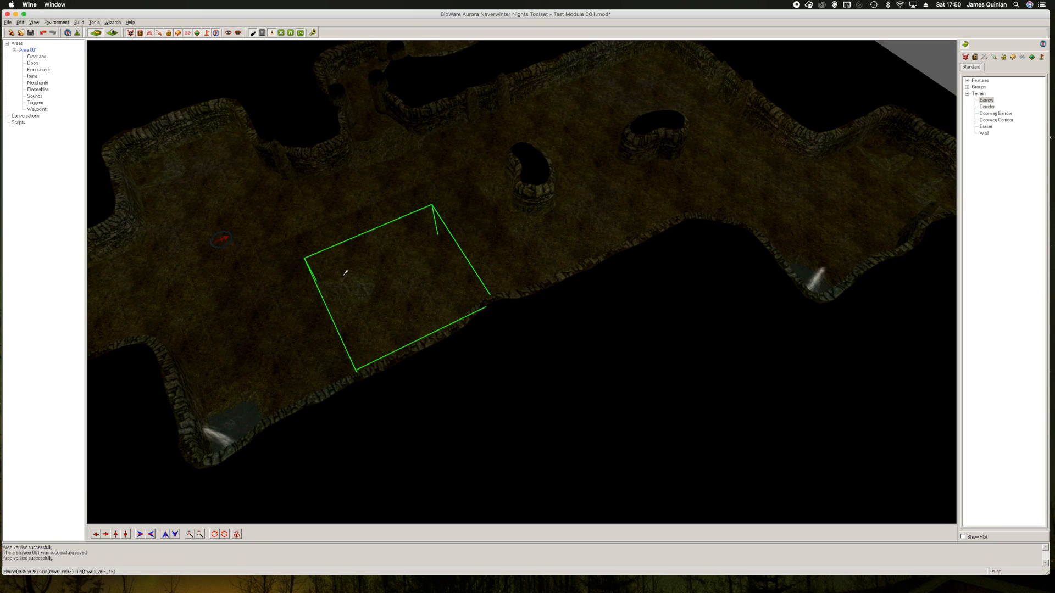
pyautogui.click(292, 252)
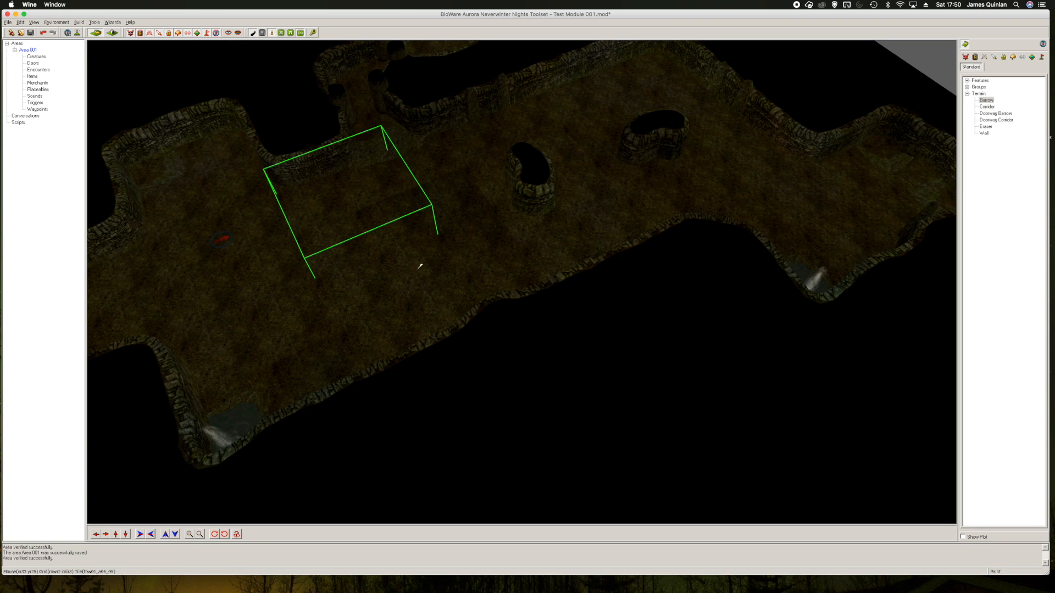
pyautogui.moveTo(405, 286); pyautogui.dragTo(461, 263)
# Step: Save the module and run Test Module
pyautogui.hotkey('ctrl', 's')
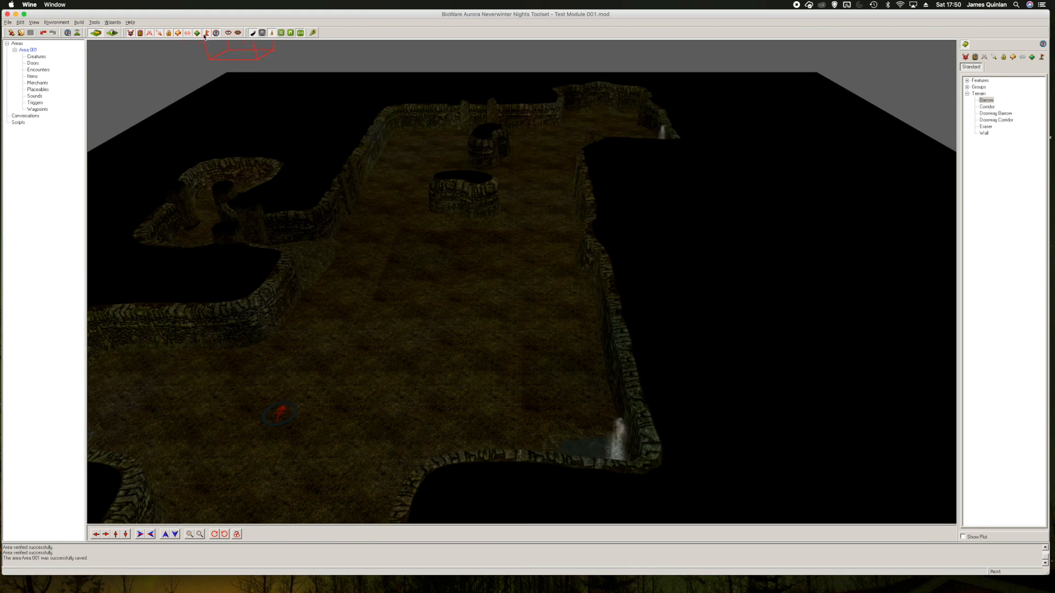
pyautogui.click(79, 23)
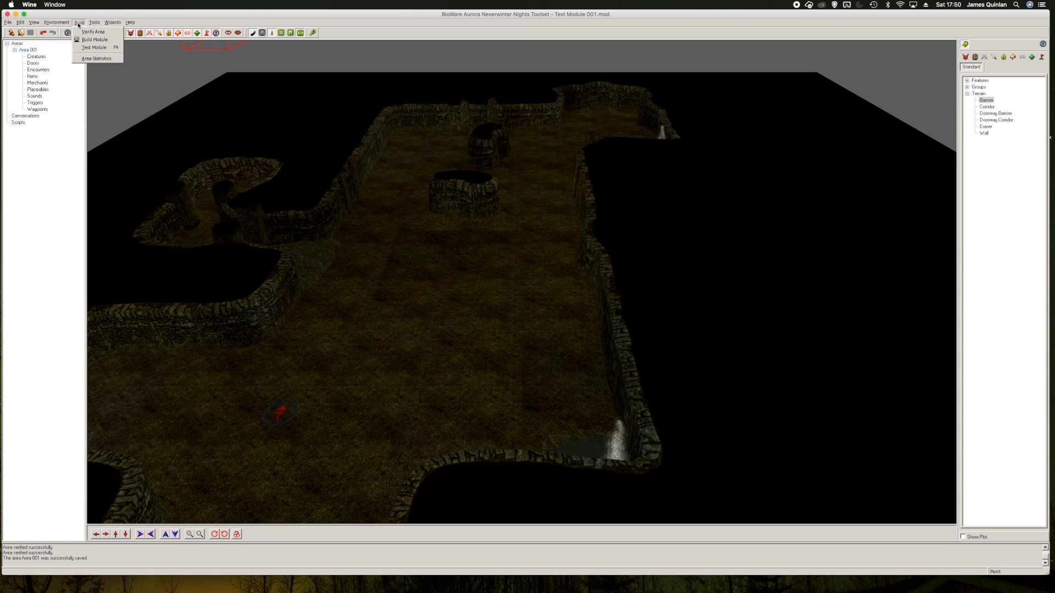
pyautogui.click(90, 49)
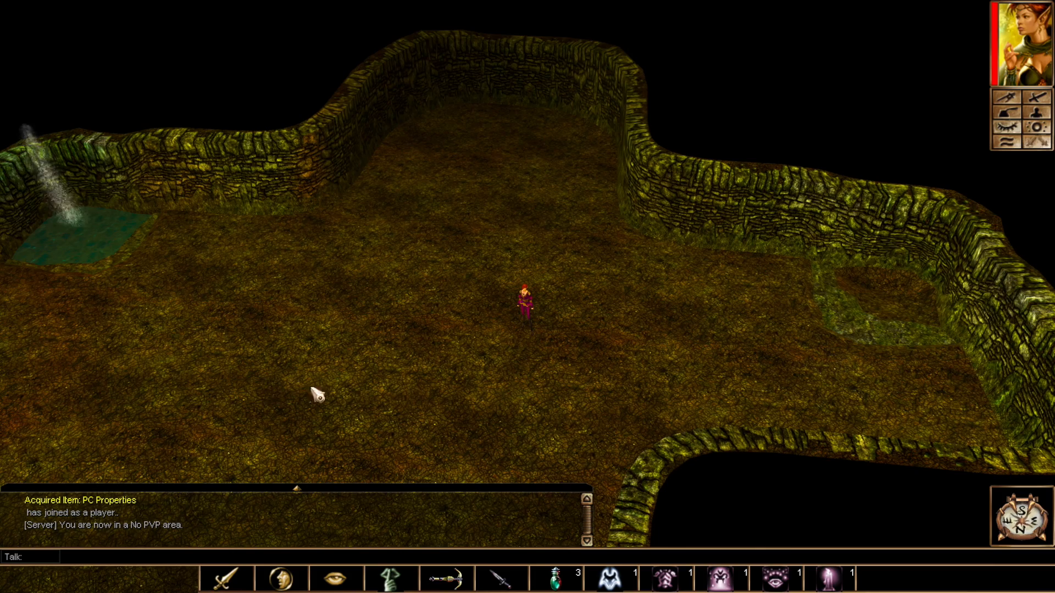
# Step: Walk the character from the start location past the stone pillars and into the side cave to examine the repainted area
pyautogui.click(464, 398)
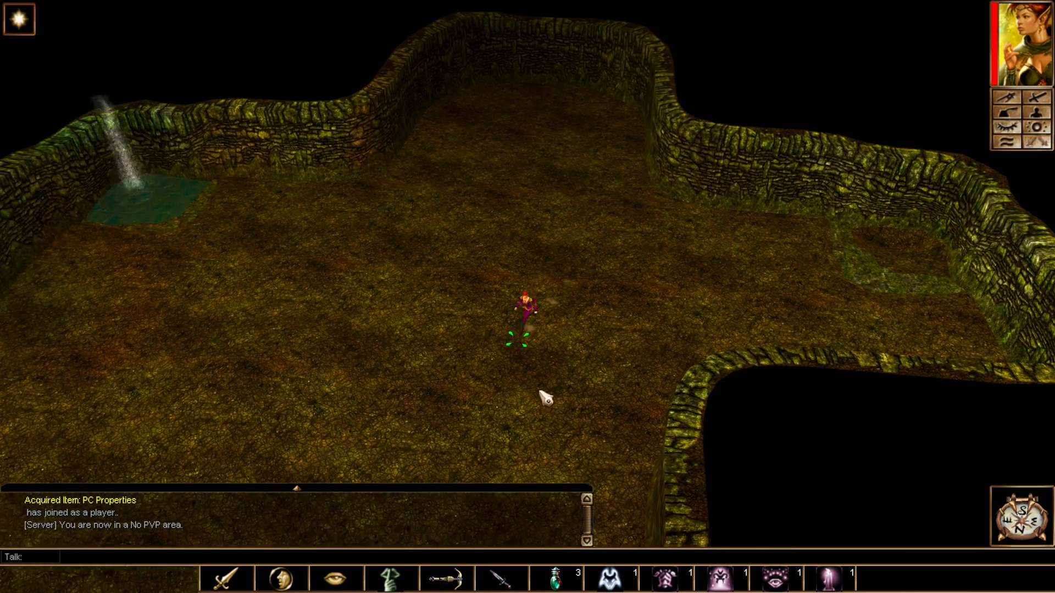
pyautogui.moveTo(539, 392); pyautogui.dragTo(232, 336)
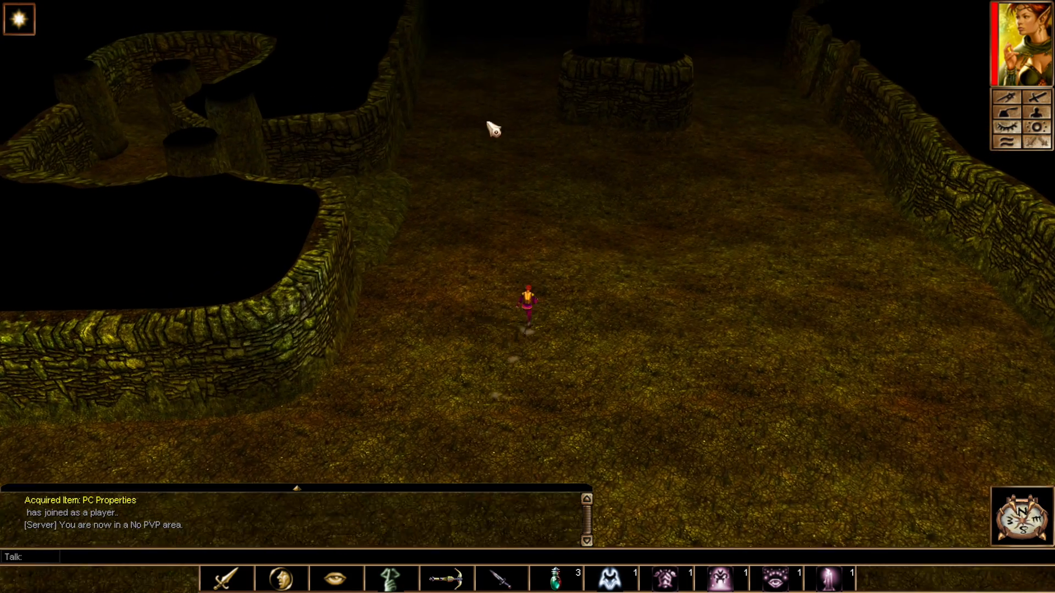
pyautogui.click(492, 124)
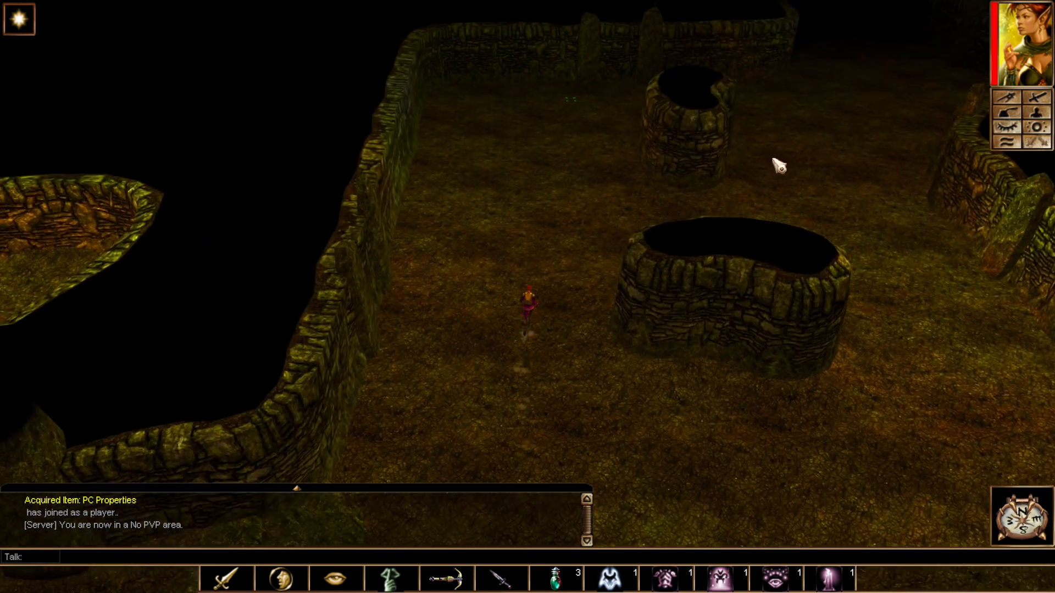
pyautogui.click(840, 175)
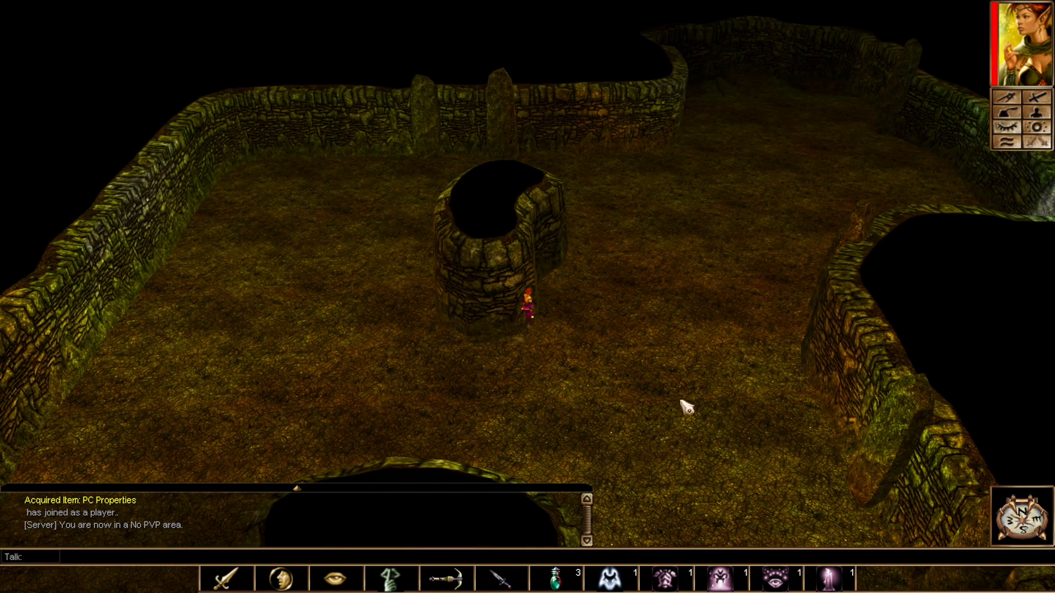
pyautogui.click(687, 408)
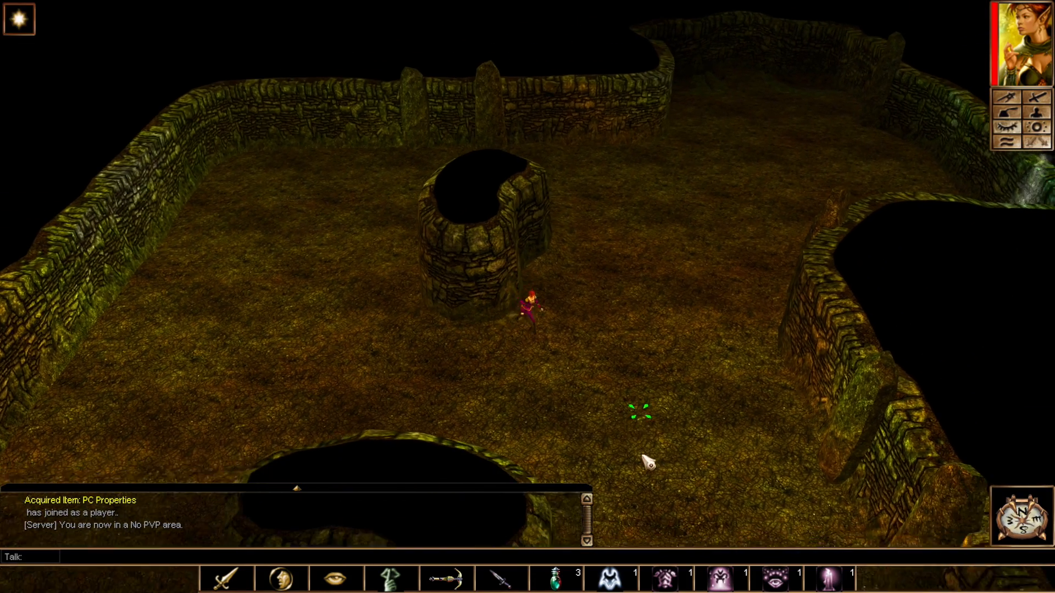
pyautogui.click(223, 446)
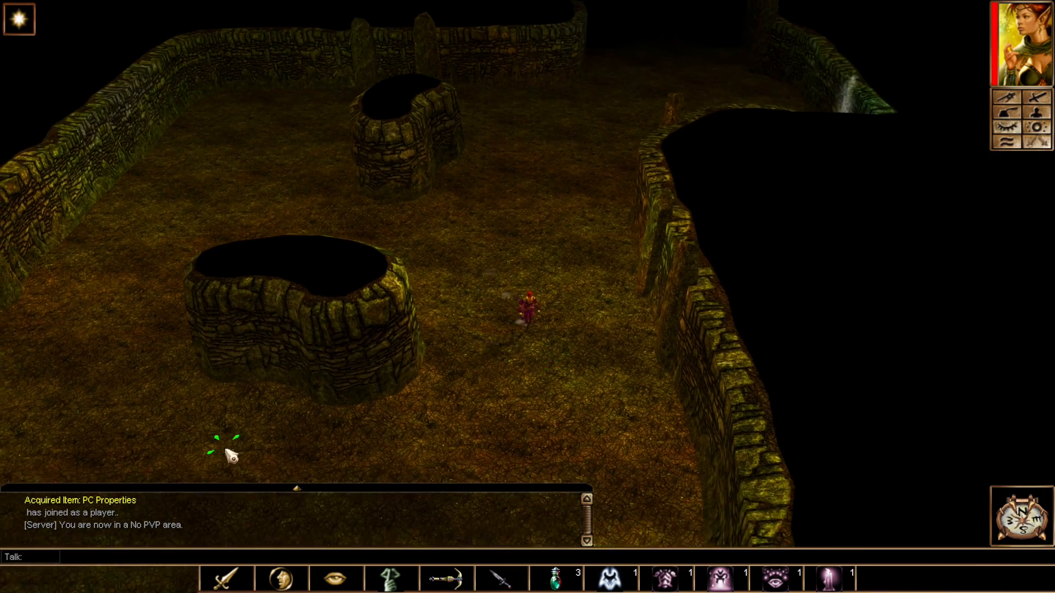
pyautogui.click(113, 447)
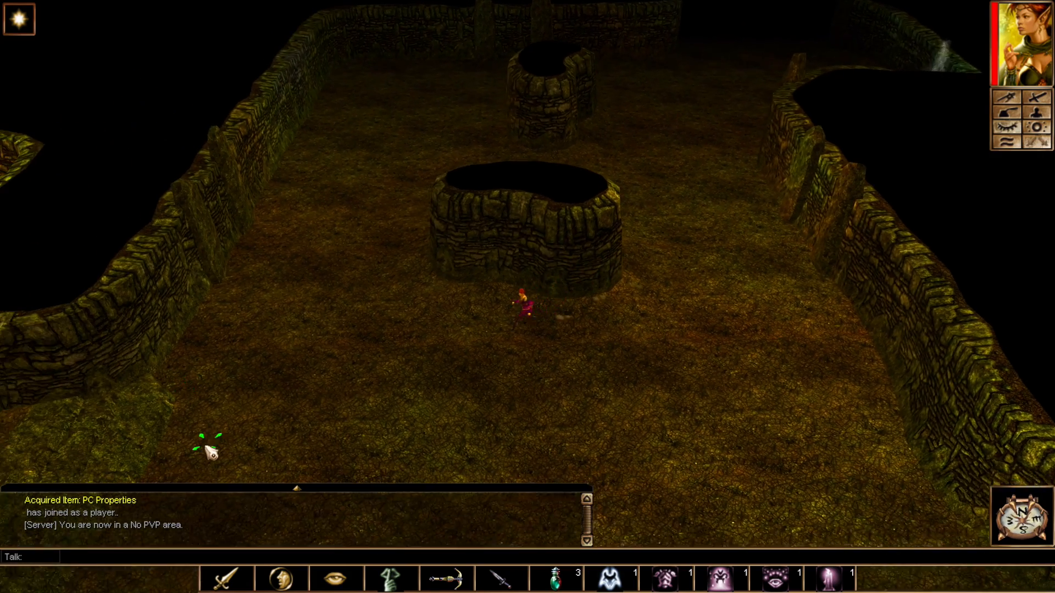
pyautogui.click(210, 448)
pyautogui.click(92, 423)
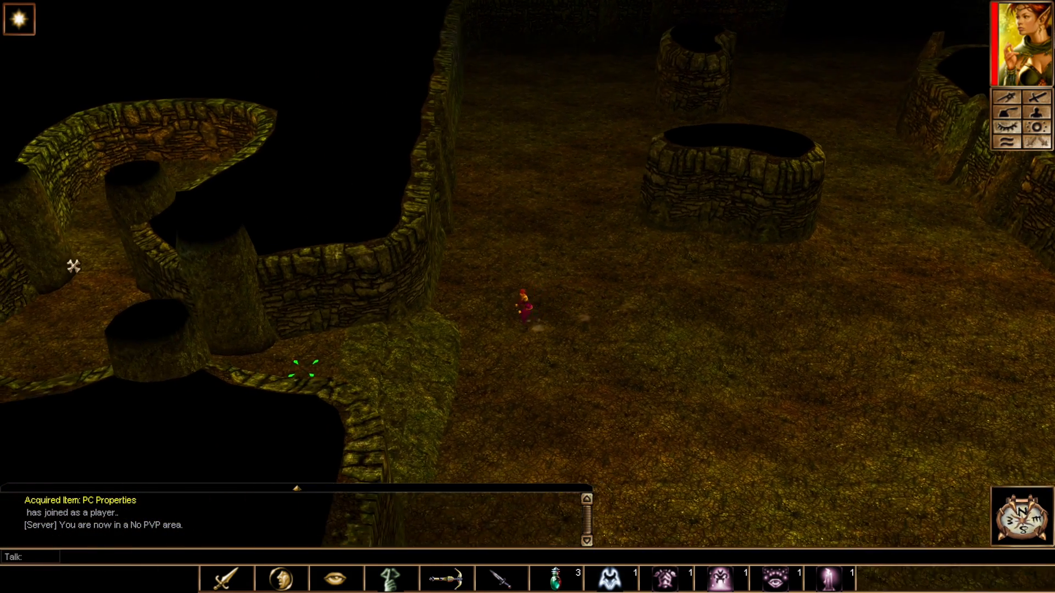
pyautogui.click(127, 329)
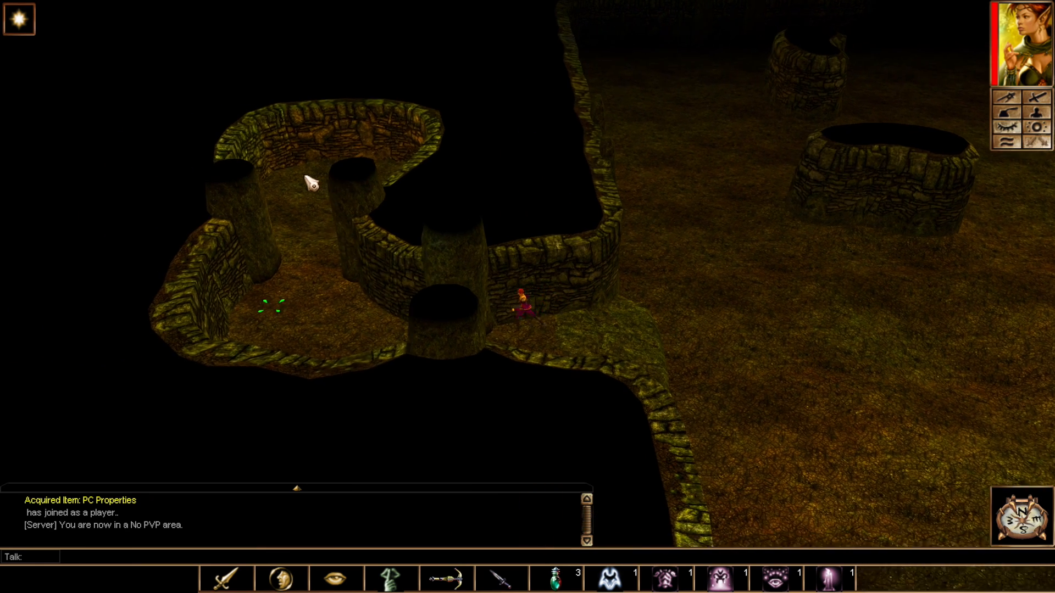
pyautogui.click(776, 347)
pyautogui.click(978, 332)
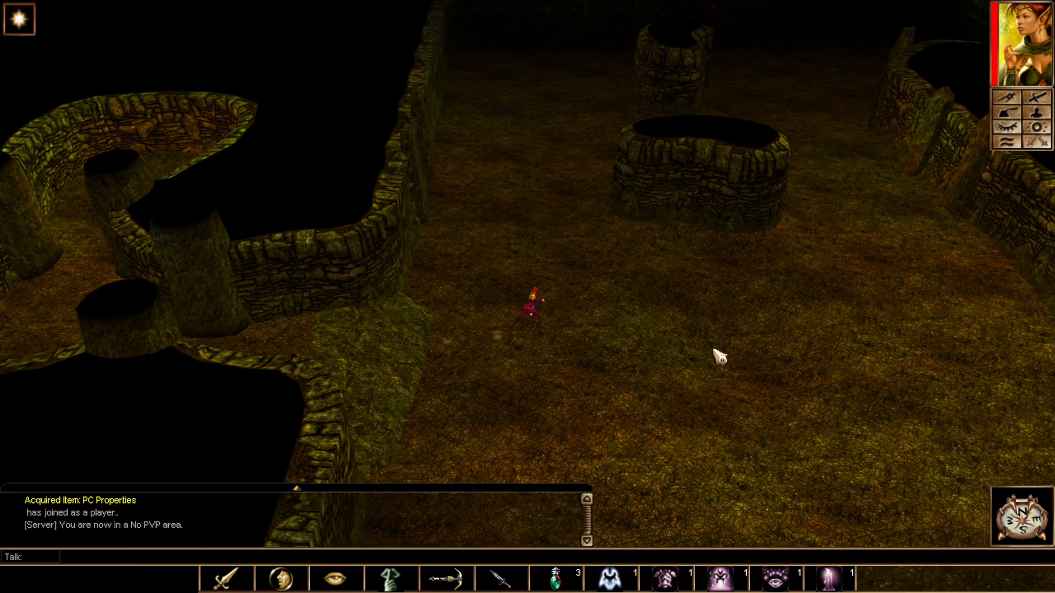
# Step: Leave the test session for the main menu and exit the game
pyautogui.press('Escape')
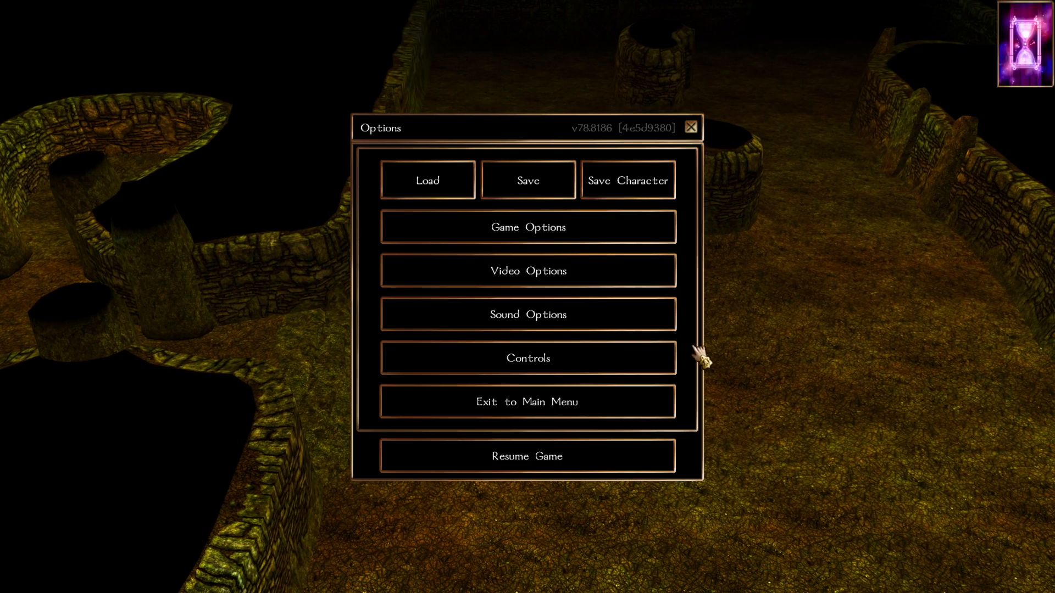
pyautogui.click(601, 408)
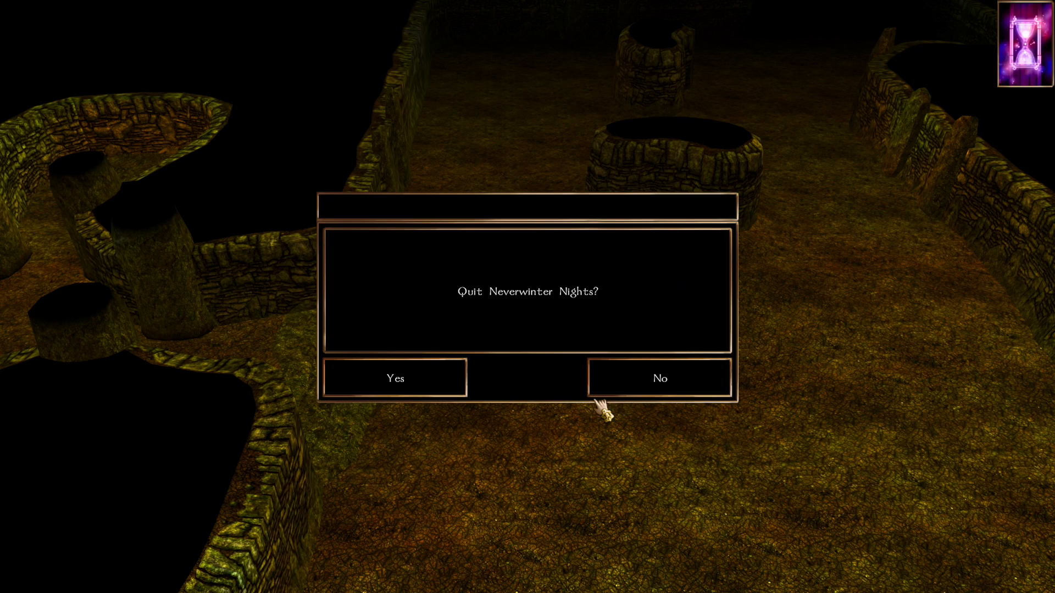
pyautogui.click(381, 391)
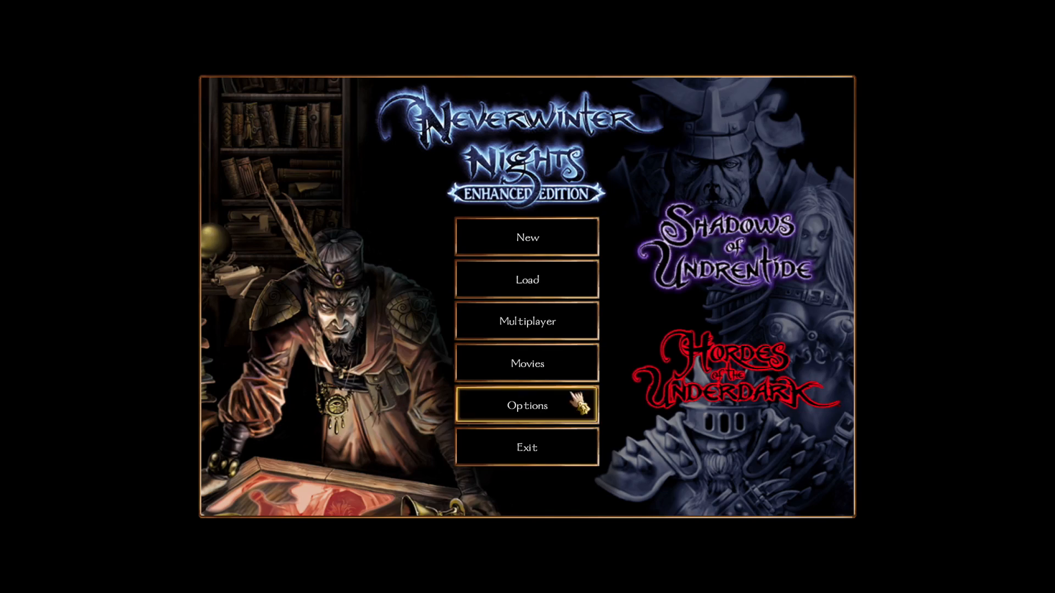
pyautogui.click(574, 441)
# Step: Switch back to the toolset window and look over Area 001
pyautogui.moveTo(802, 583)
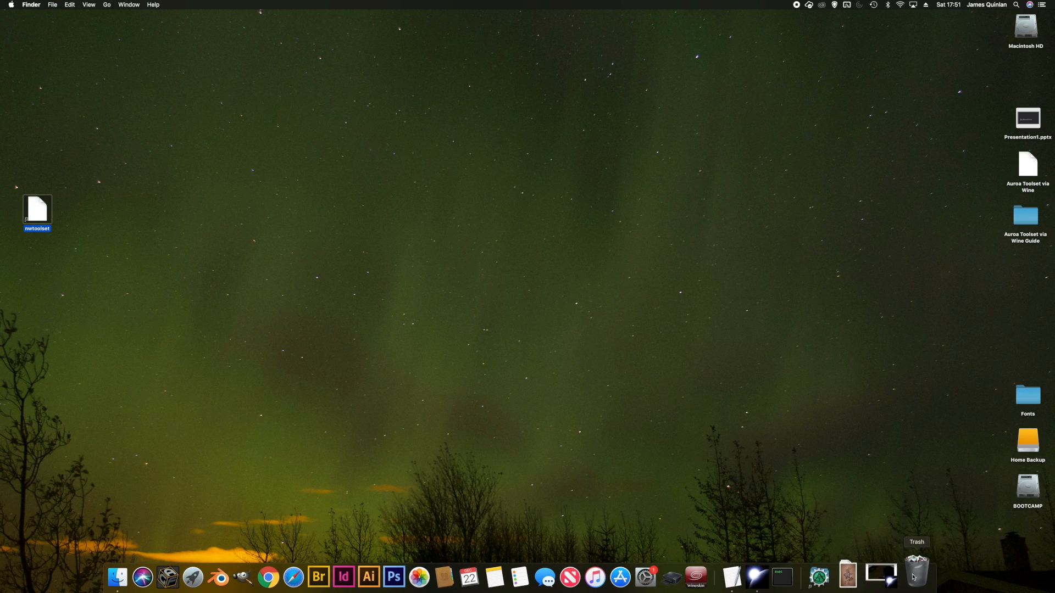
pyautogui.click(837, 574)
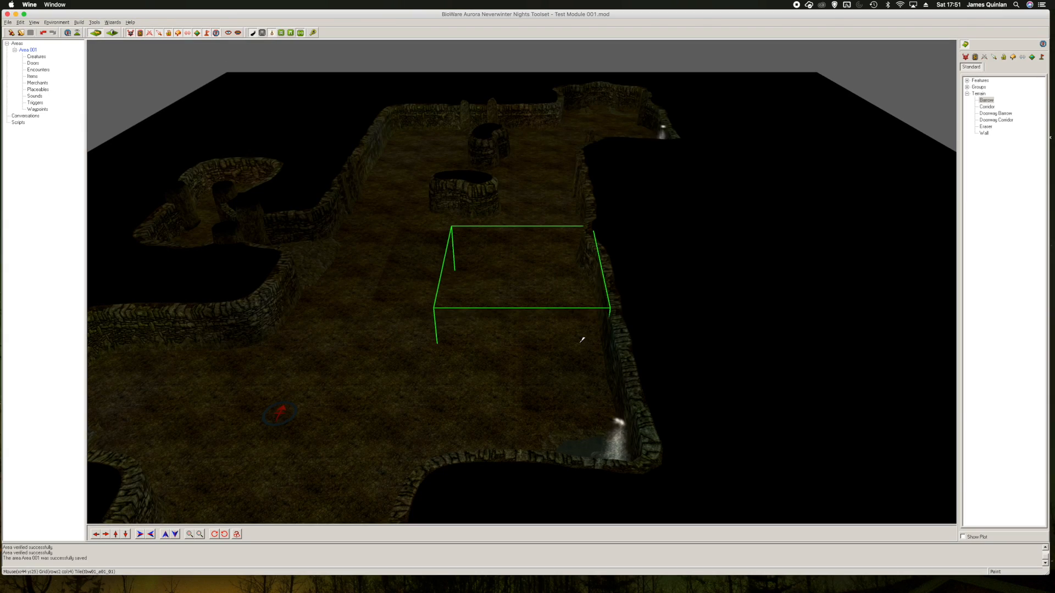
pyautogui.moveTo(536, 312); pyautogui.dragTo(296, 332)
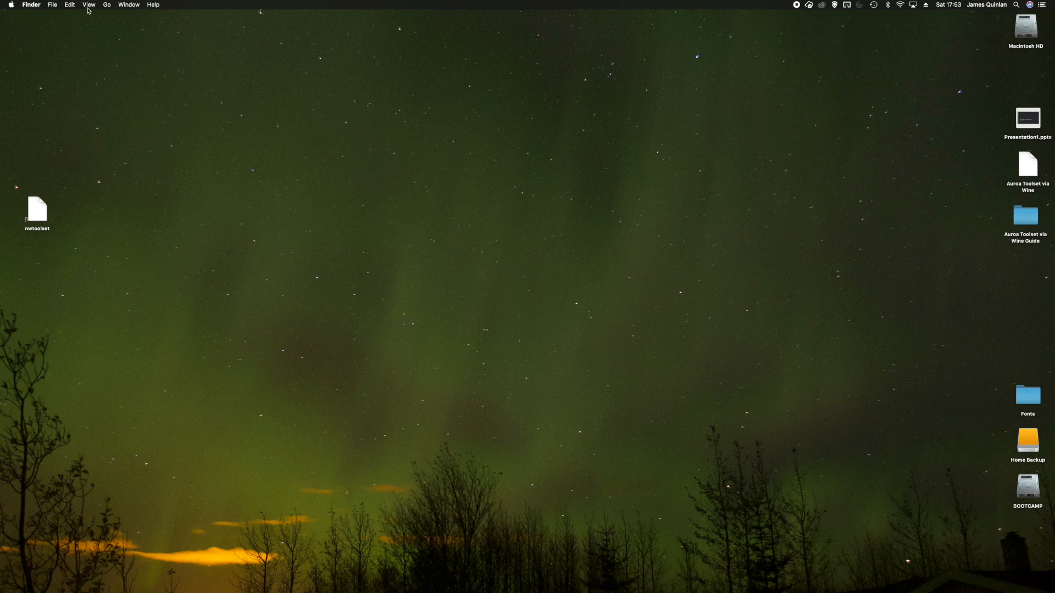
# Step: Switch to Finder, open the home folder and enlarge its window to show the full folder list
pyautogui.click(107, 4)
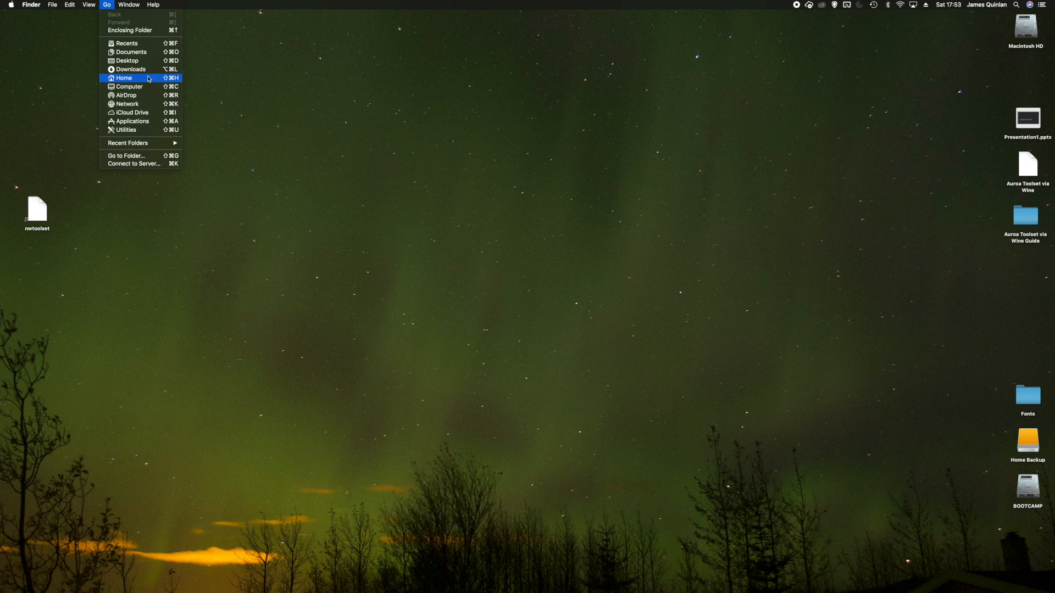
pyautogui.click(178, 82)
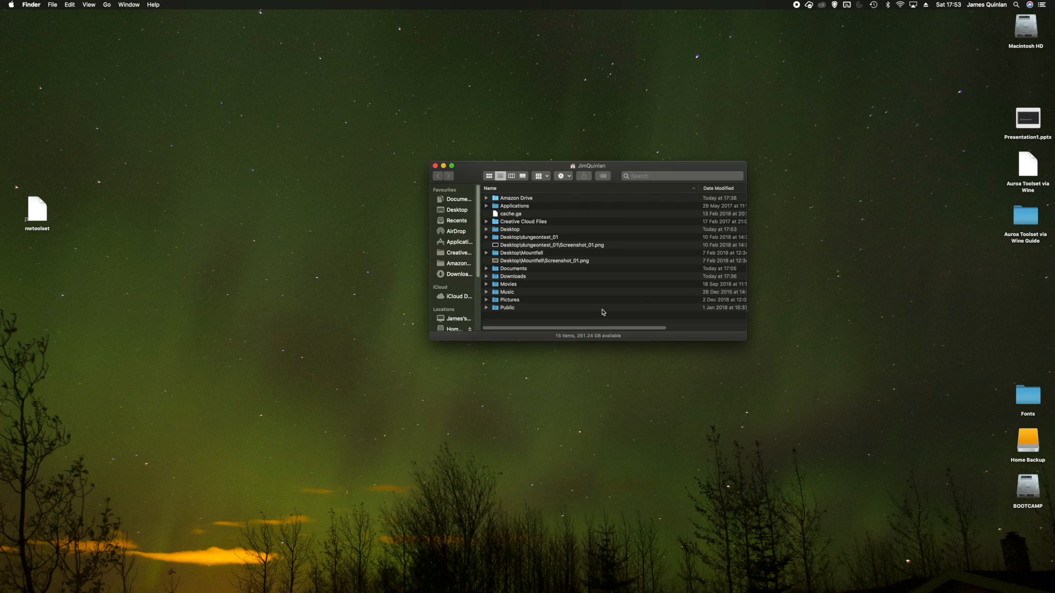
pyautogui.moveTo(743, 337); pyautogui.dragTo(747, 460)
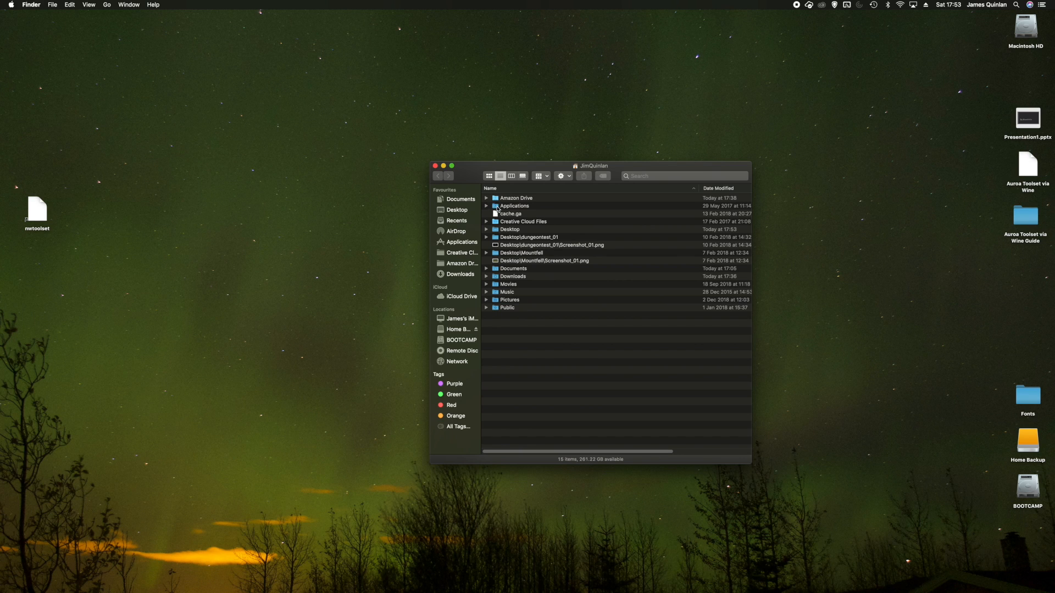
pyautogui.doubleClick(497, 207)
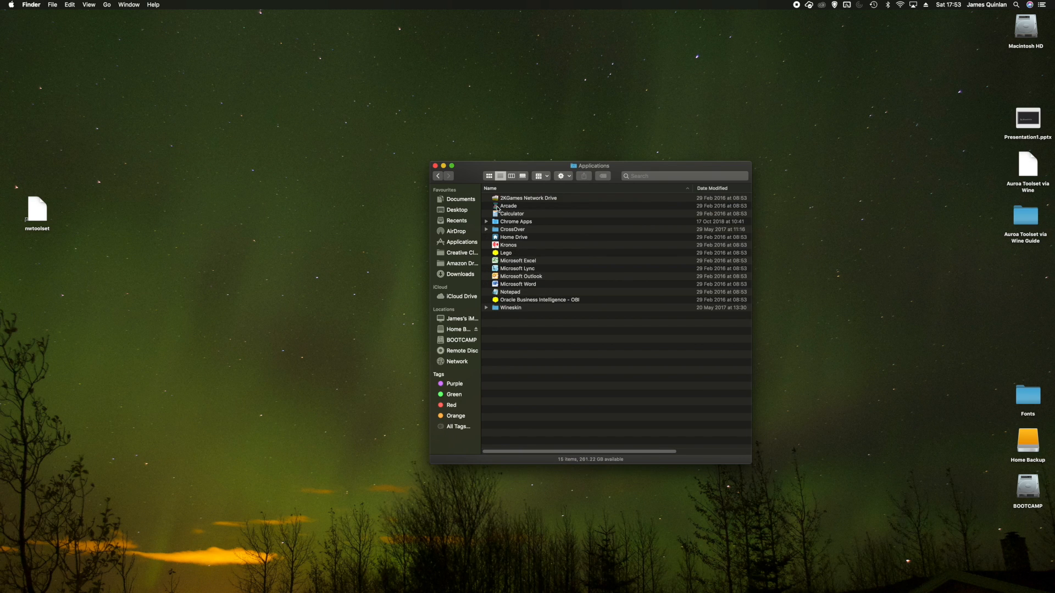
pyautogui.click(438, 176)
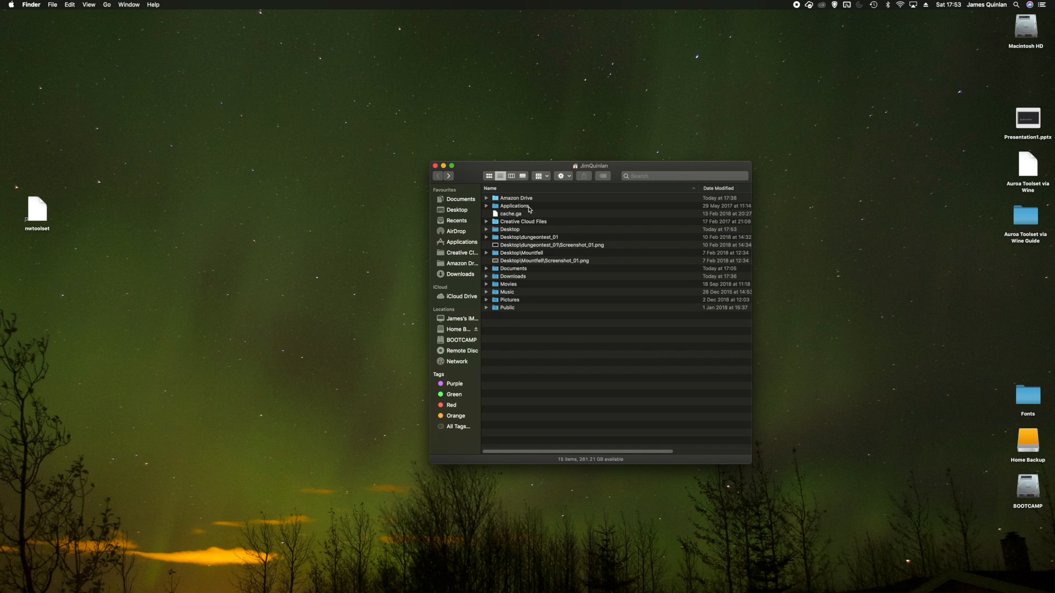
# Step: Open the Neverwinter Nights folder inside Documents
pyautogui.doubleClick(510, 270)
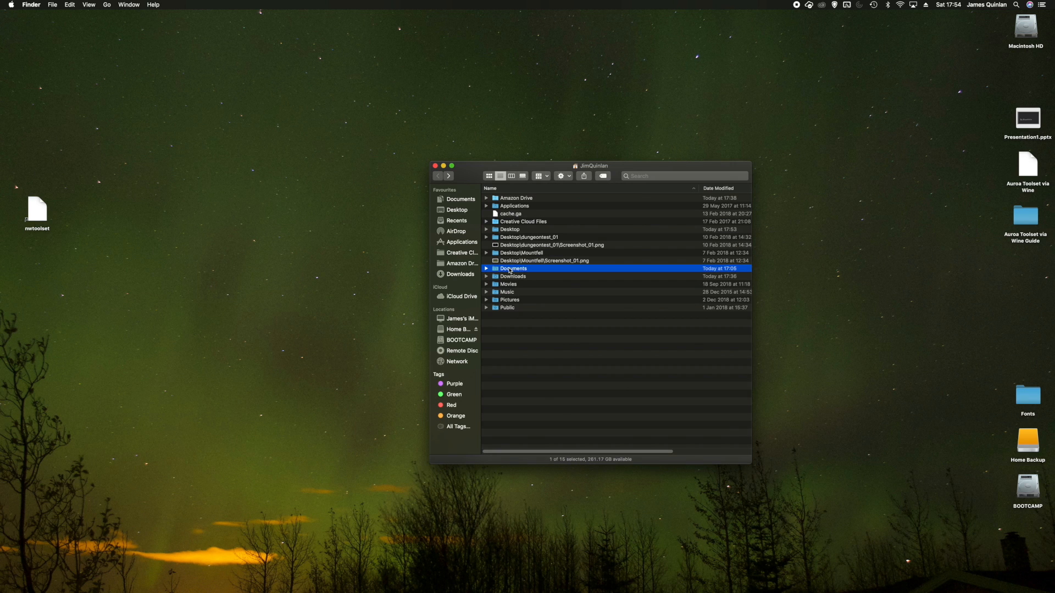
pyautogui.scroll(-1, 514, 330)
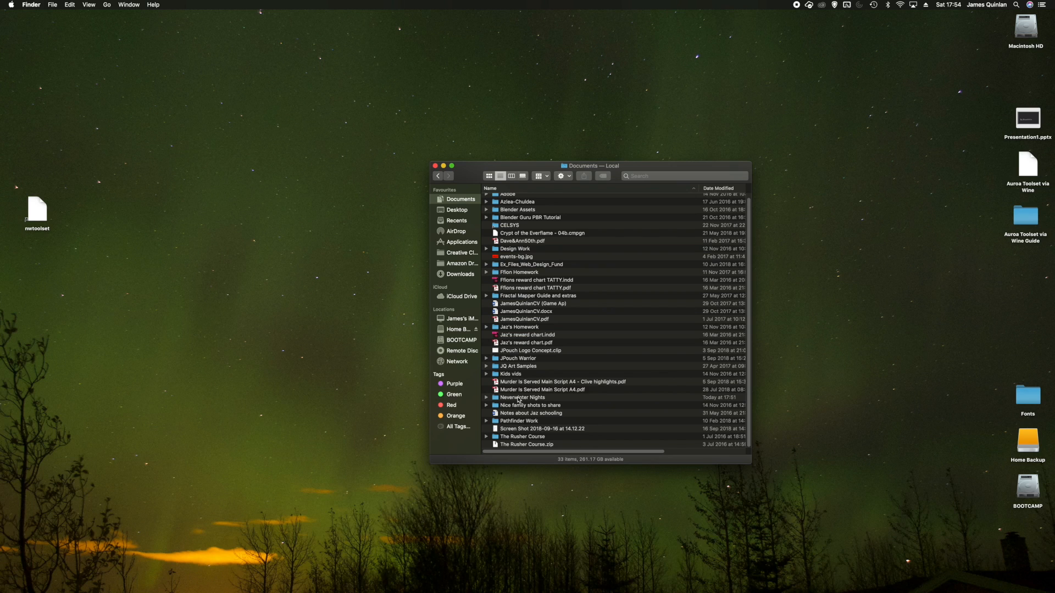
pyautogui.click(491, 400)
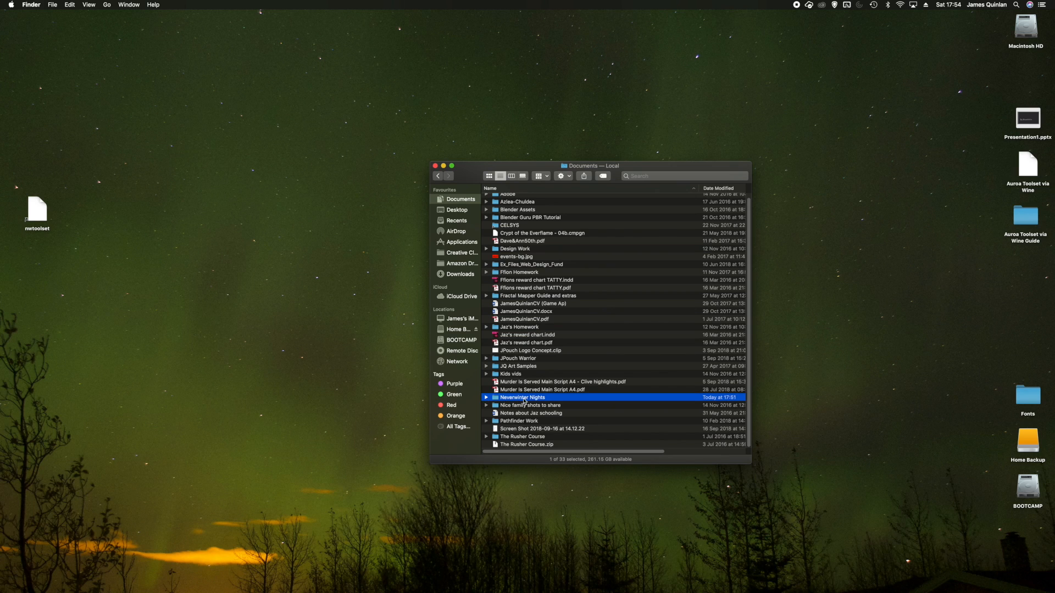
pyautogui.doubleClick(521, 399)
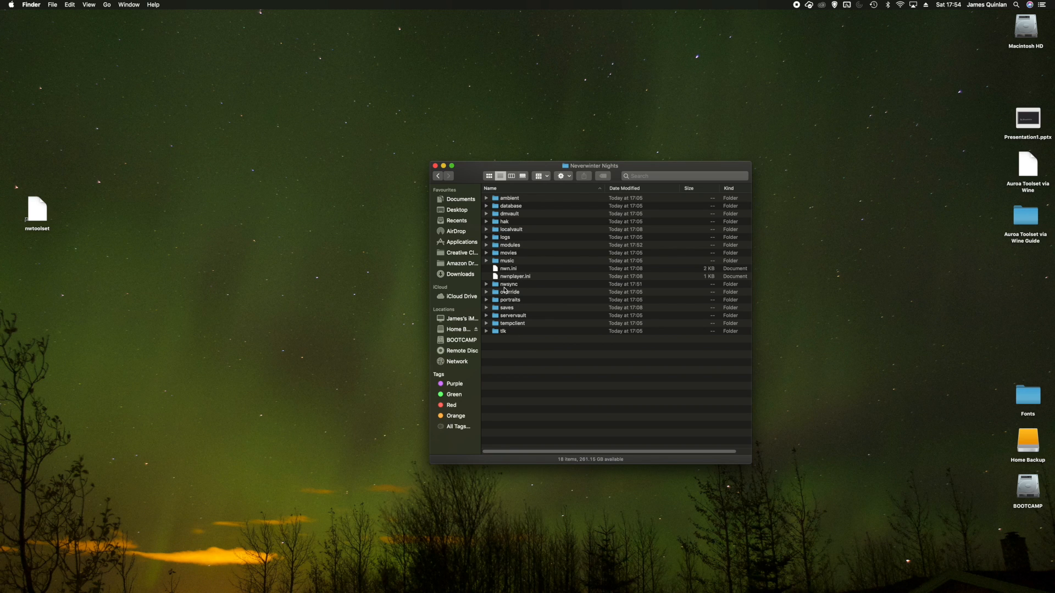
# Step: Open the modules folder and select the file Test Module 001.BackupMod
pyautogui.click(513, 250)
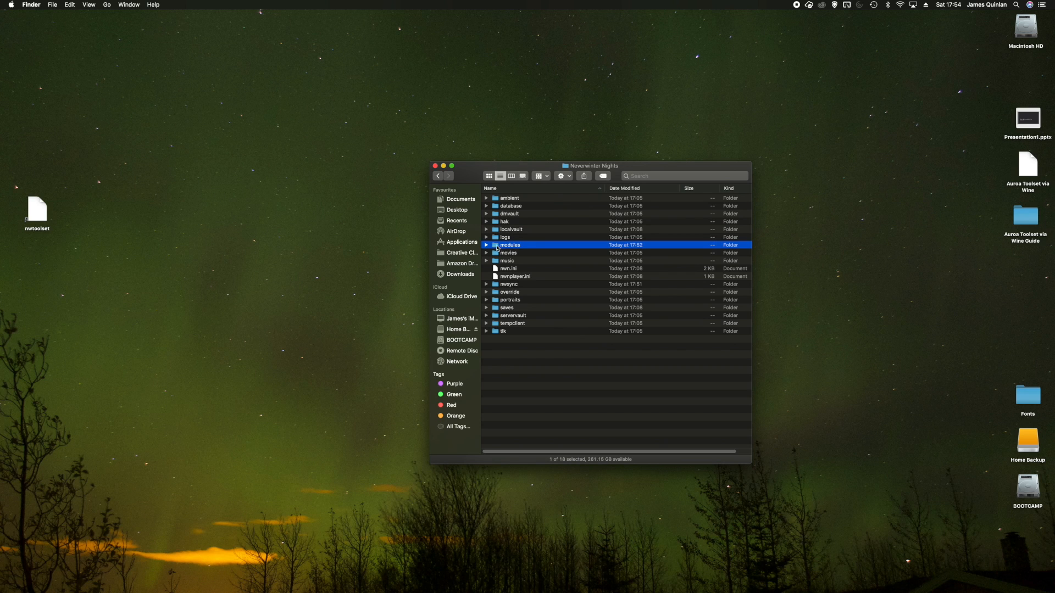
pyautogui.doubleClick(501, 248)
pyautogui.click(527, 202)
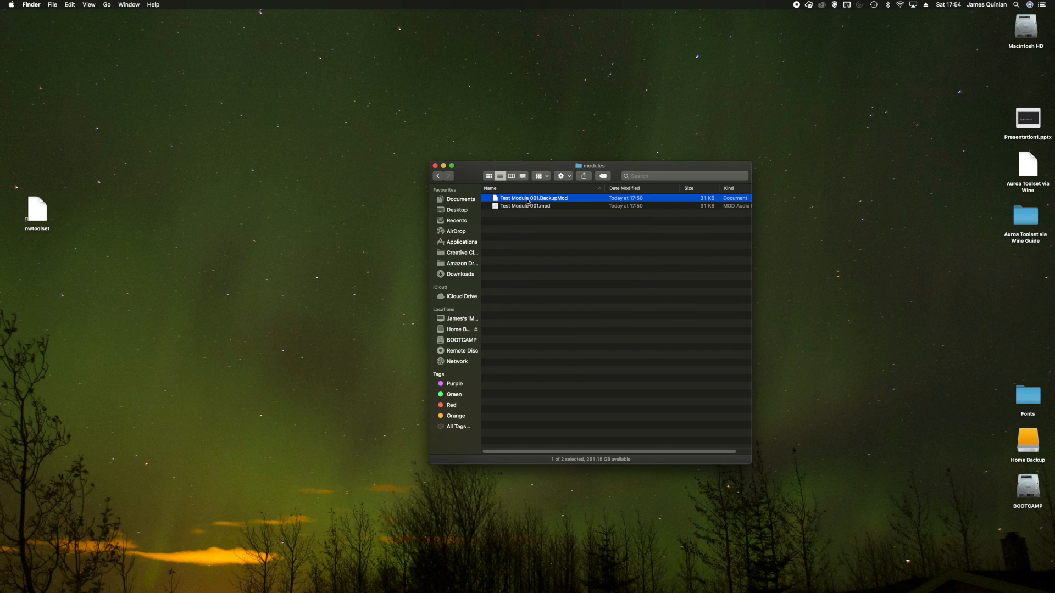
# Step: Select the file Test Module 001.mod and return to the Neverwinter Nights folder
pyautogui.click(523, 207)
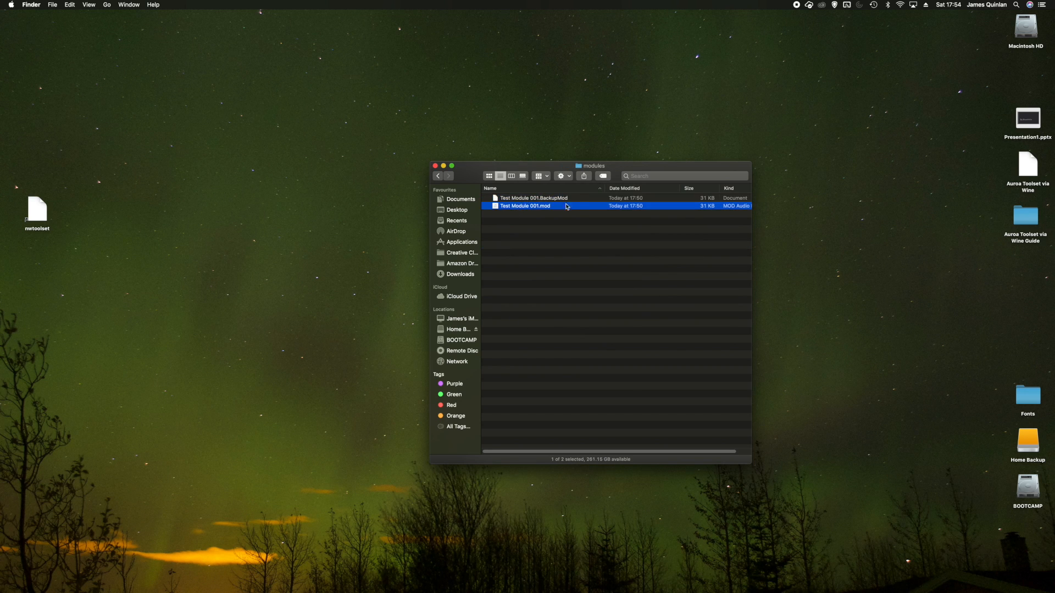
pyautogui.click(438, 176)
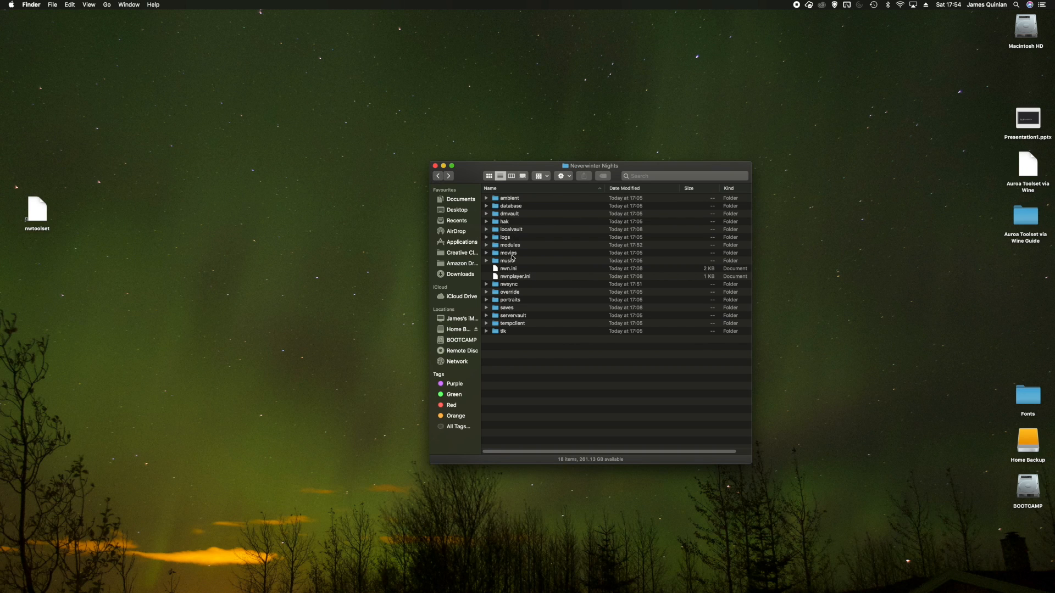
# Step: Check the contents of the hak, localvault and override folders, and close the Finder window
pyautogui.click(490, 222)
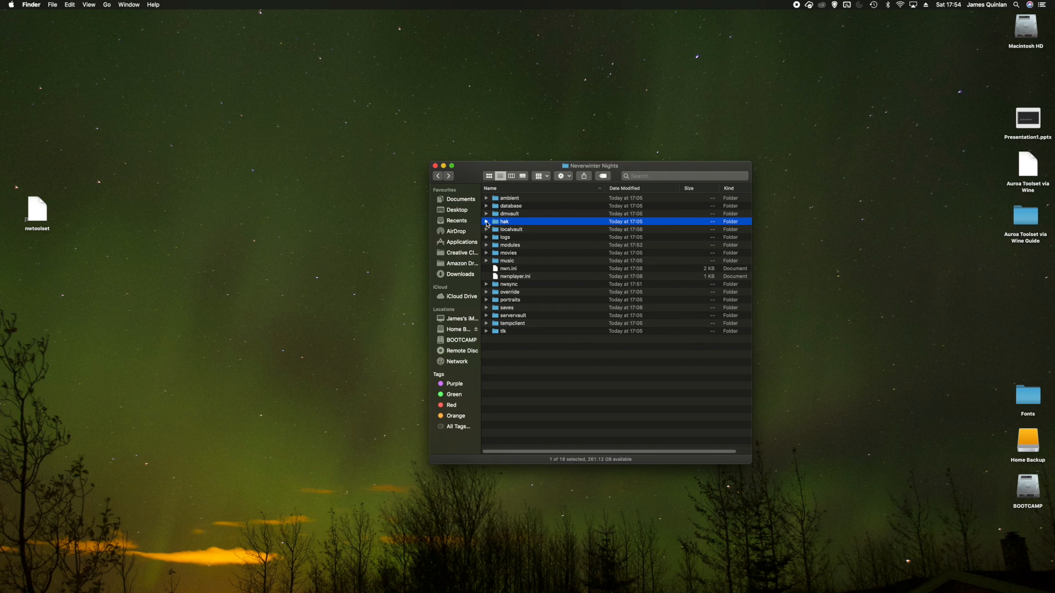
pyautogui.click(486, 230)
pyautogui.click(487, 231)
pyautogui.click(487, 293)
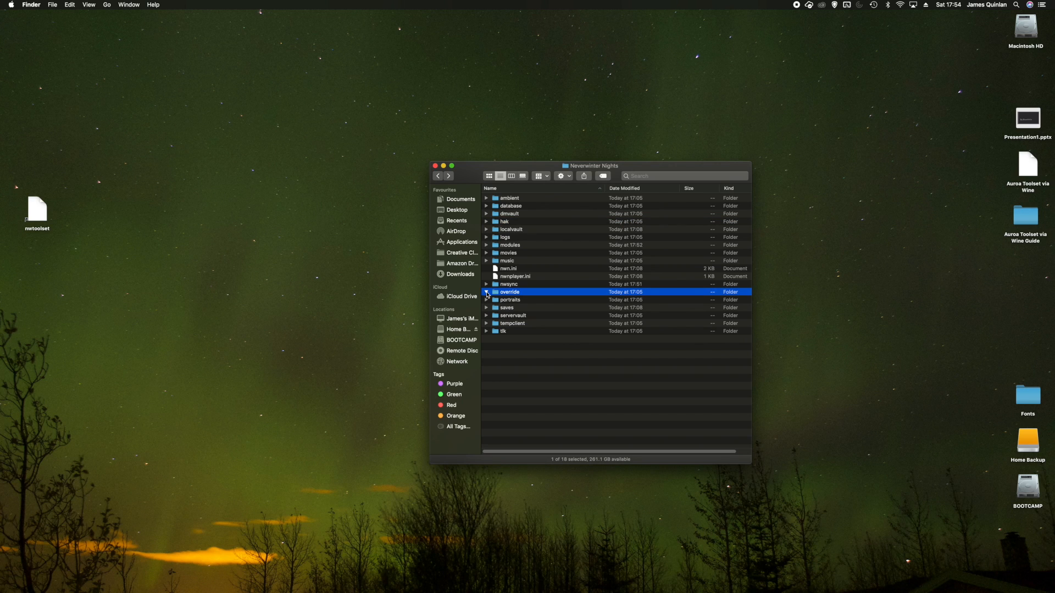
pyautogui.click(667, 405)
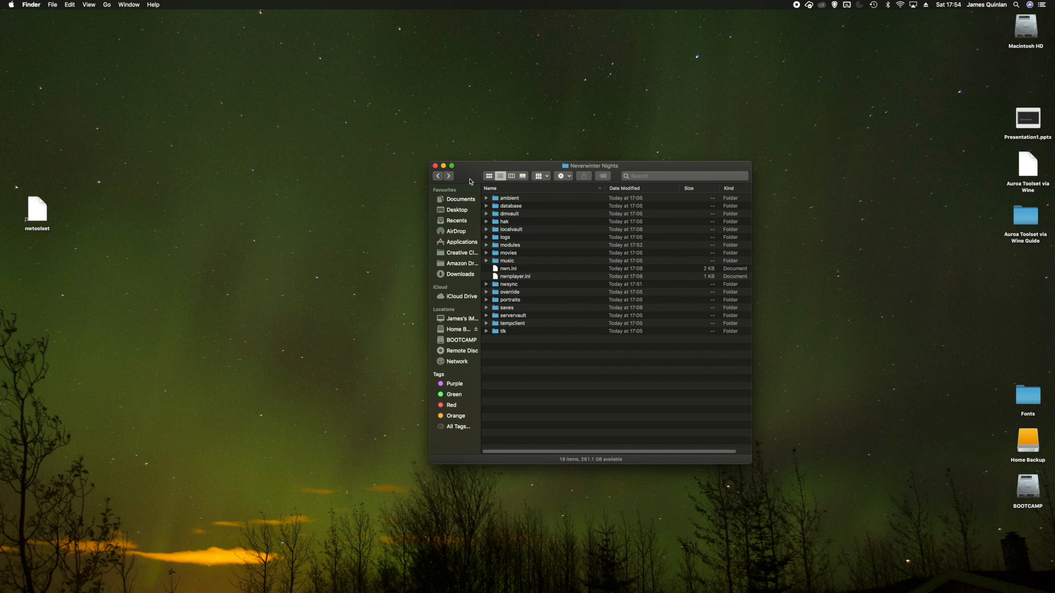
pyautogui.press('super+w')
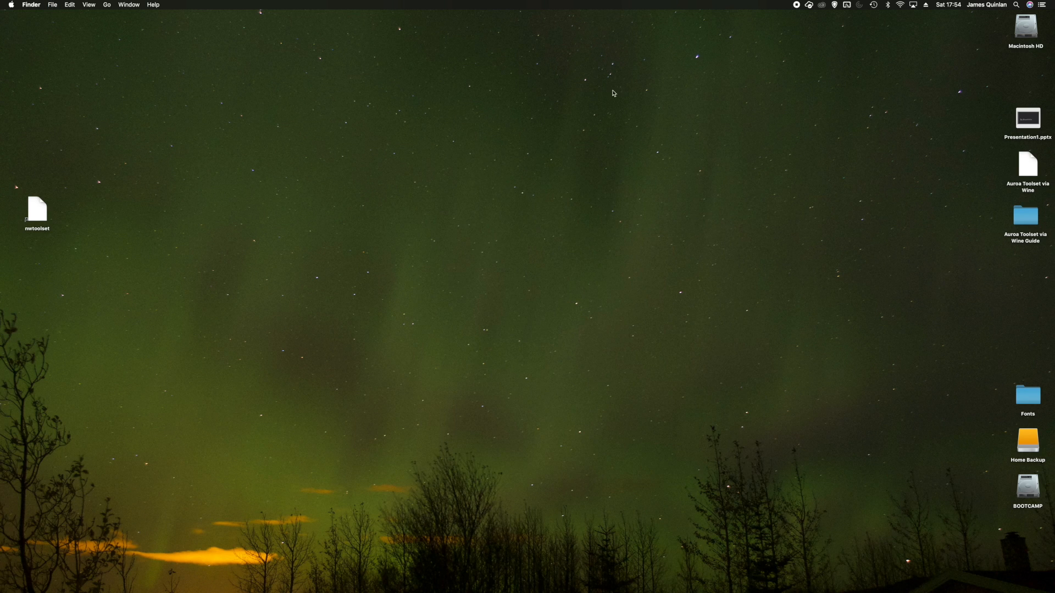